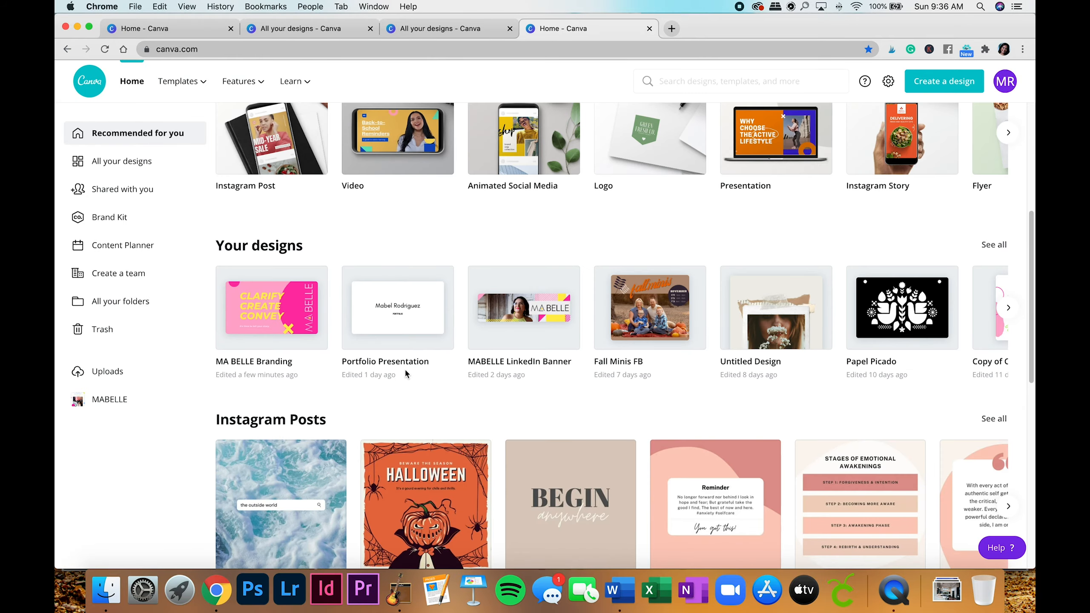
Look through the Social Media design types on the home page
scroll(527, 353, "up", 5)
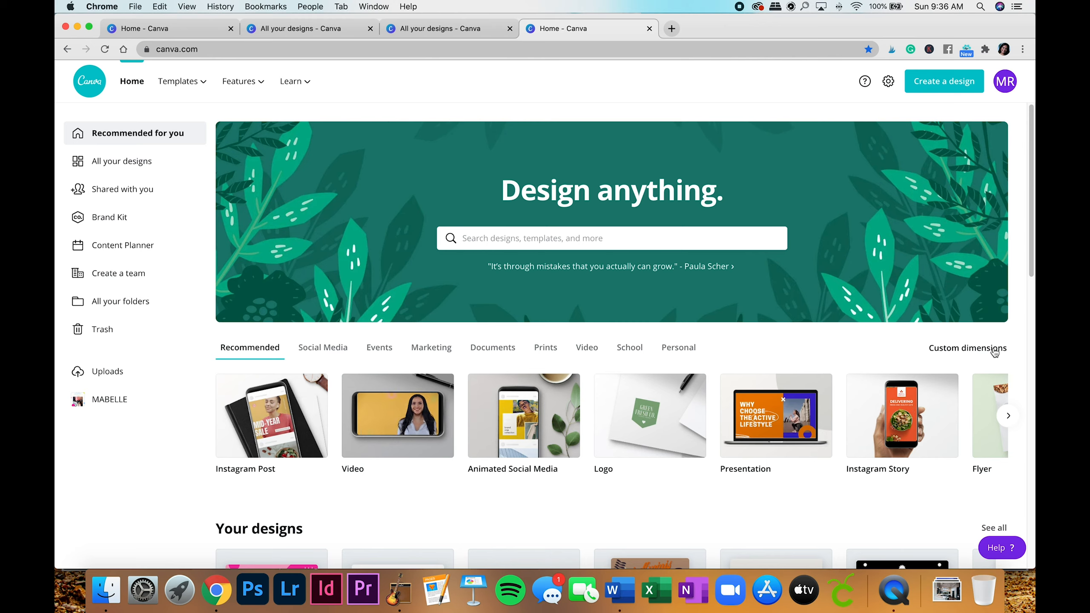
left_click(316, 353)
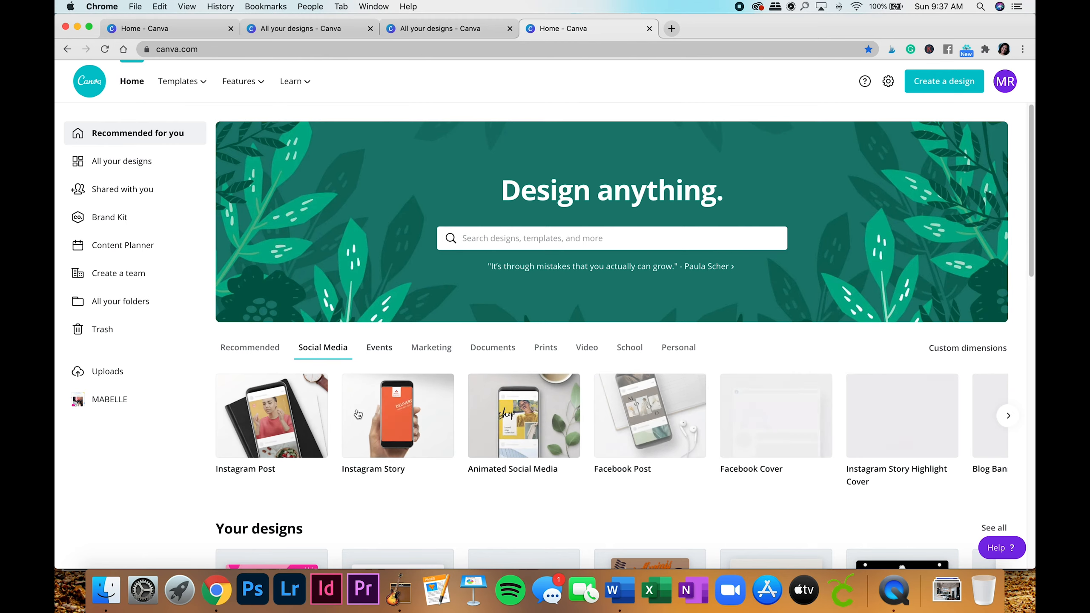
scroll(301, 429, "down", 3)
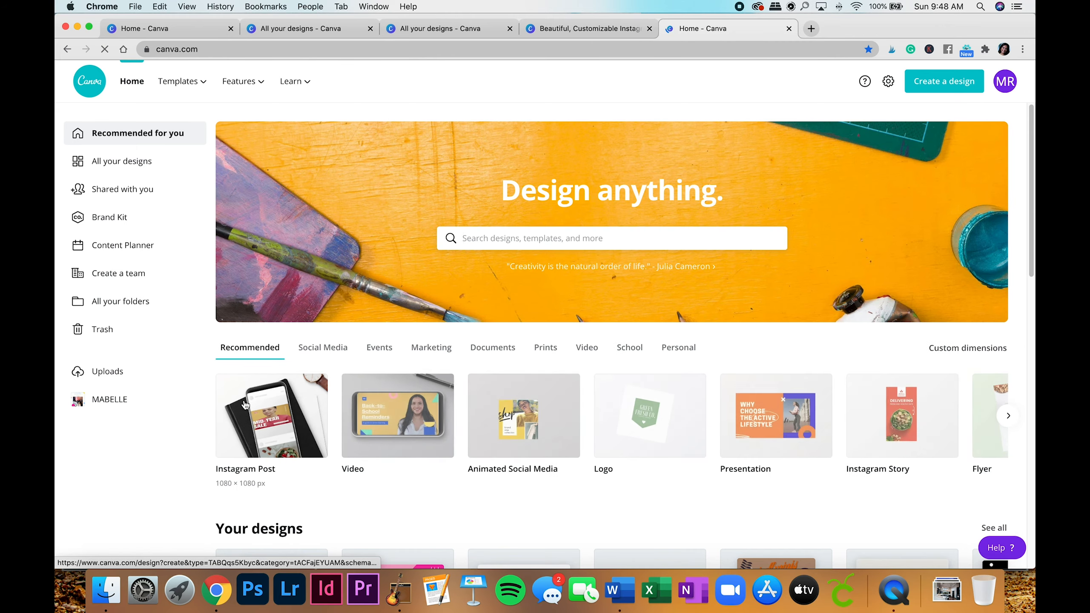
Create a blank Instagram Post design from the Instagram Post templates page
mouse_move(180, 82)
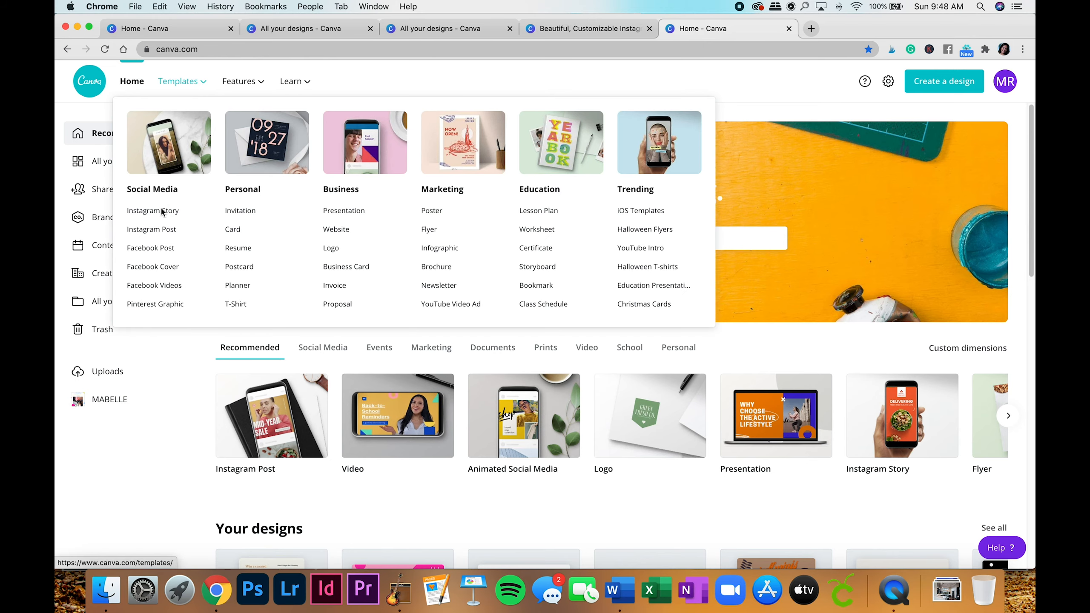
left_click(153, 231)
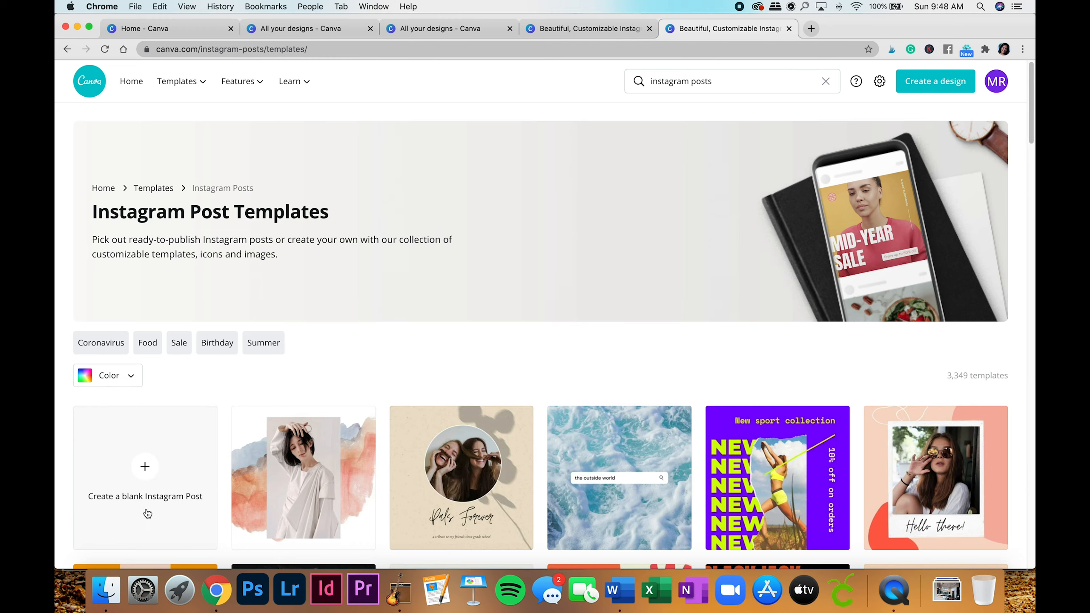
left_click(143, 497)
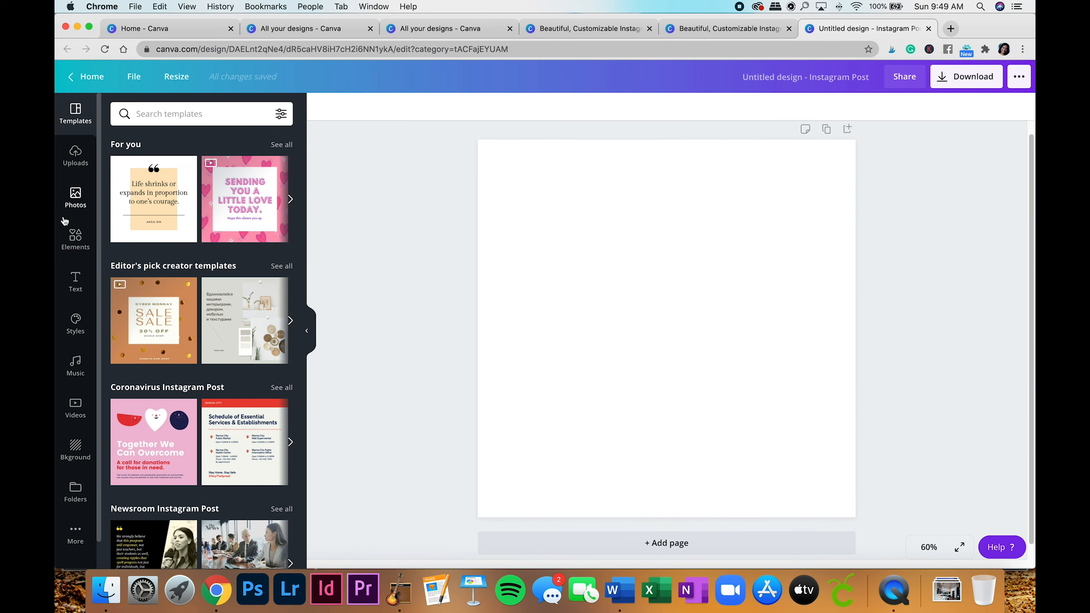
Browse the trending stock photos in the photo library
left_click(74, 207)
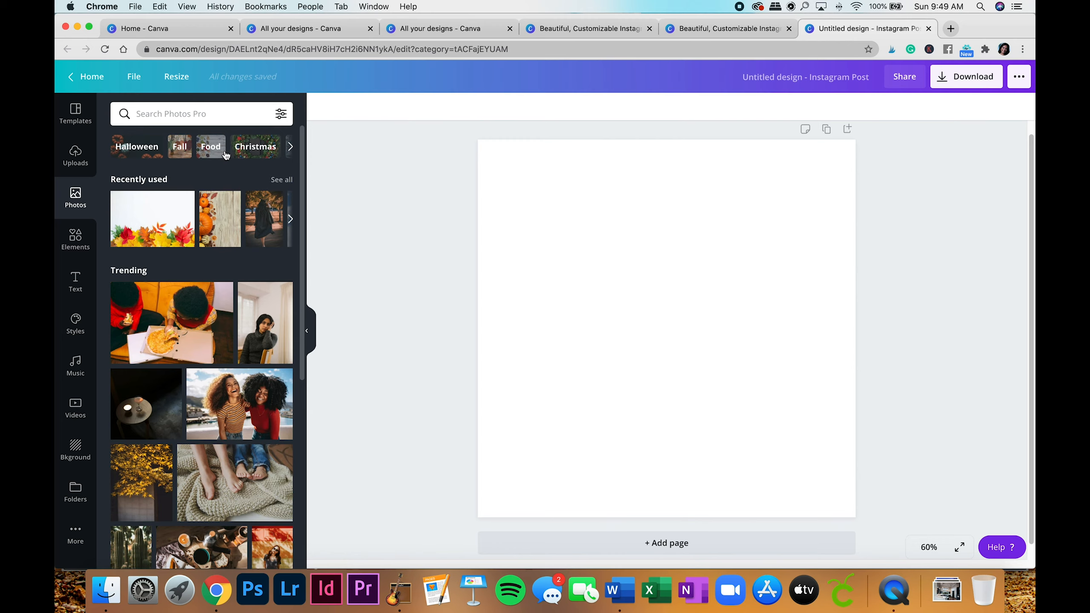
scroll(220, 421, "down", 10)
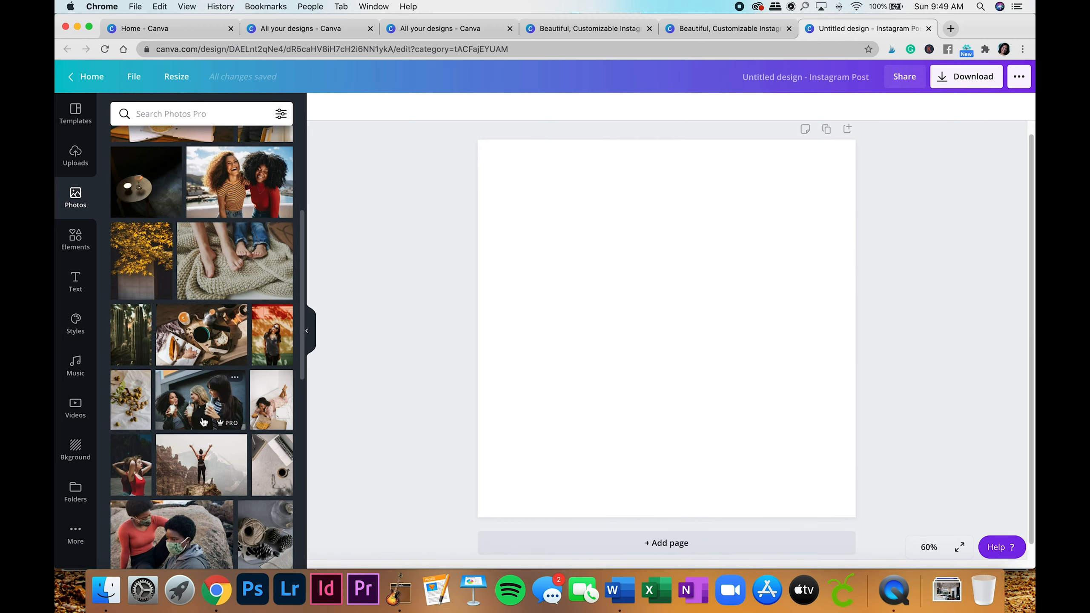
scroll(199, 423, "up", 10)
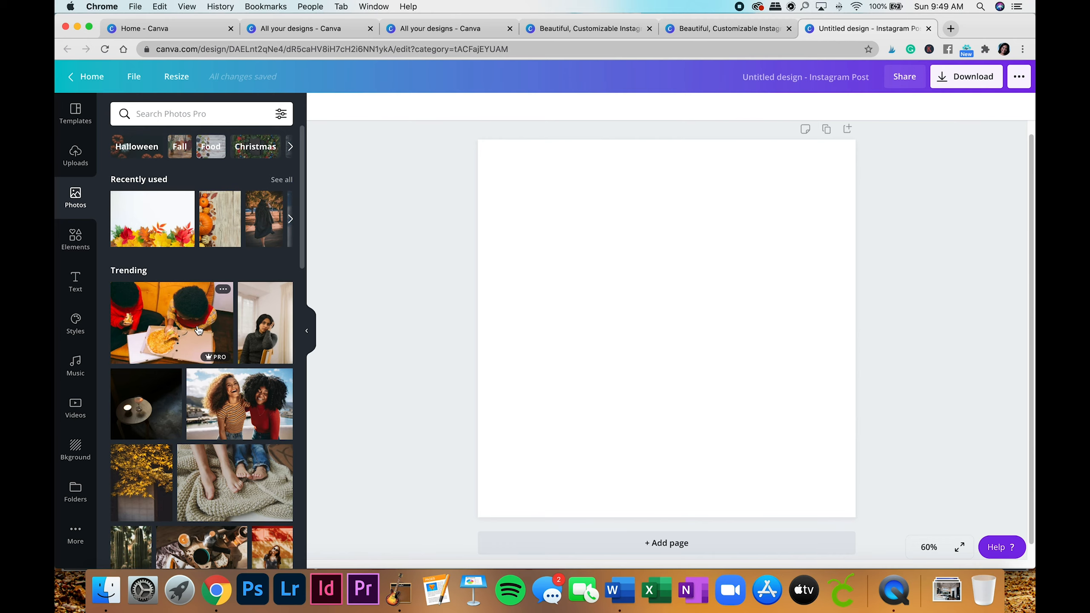
scroll(199, 330, "down", 15)
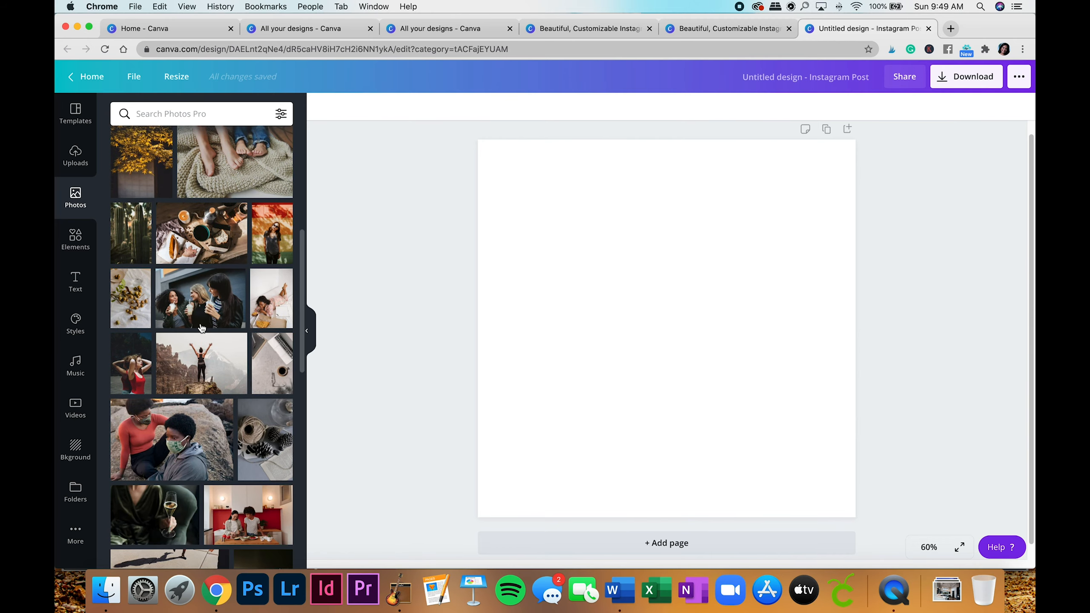
scroll(202, 328, "down", 8)
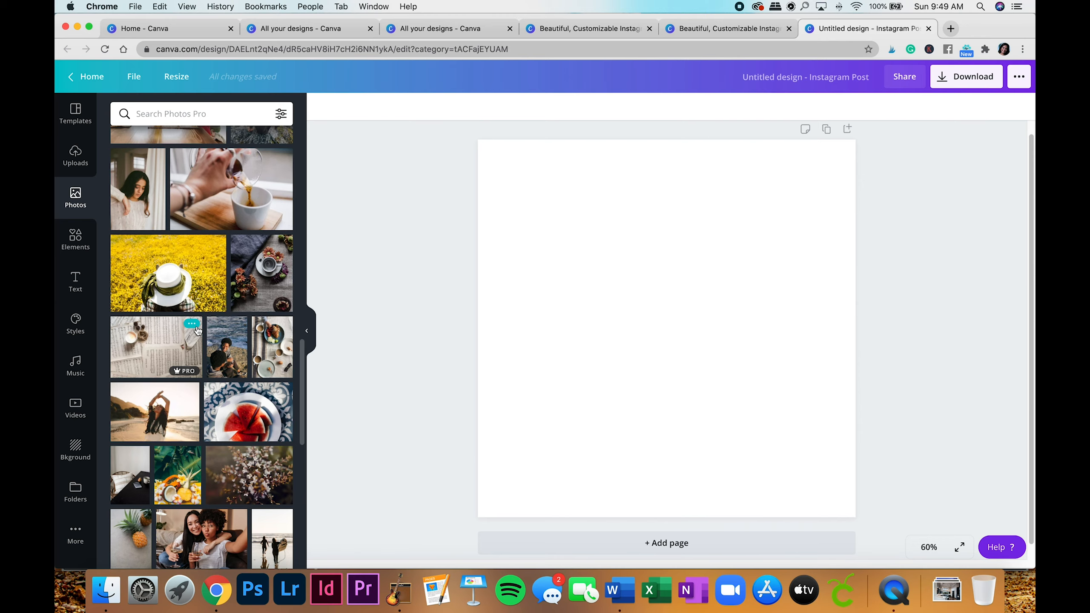
scroll(202, 301, "up", 20)
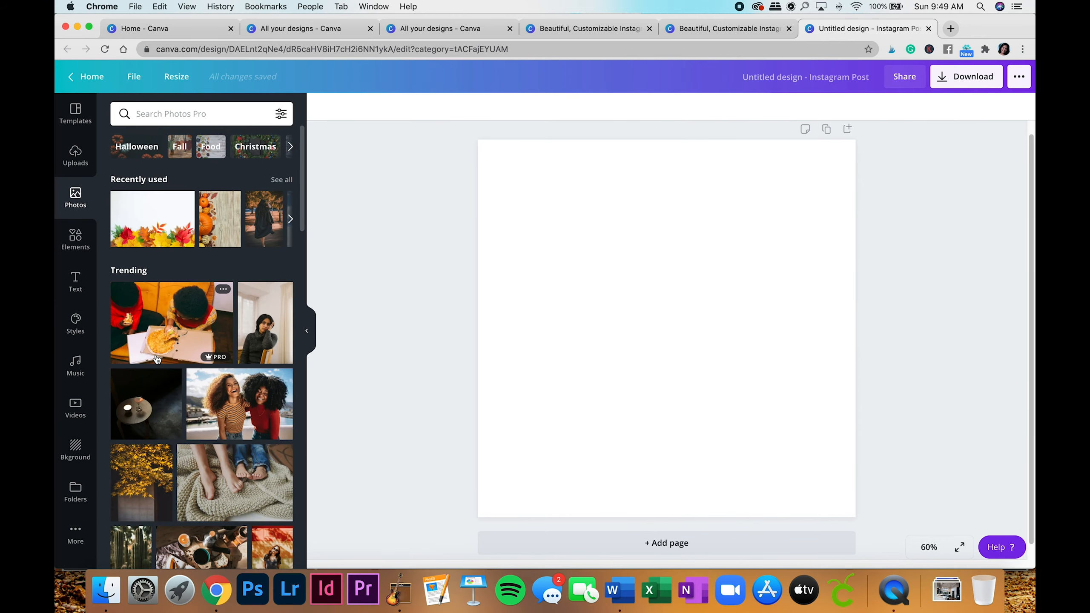
Try the autumn-leaves photo as an inset image and as the full-page background, deleting it each time
left_click(153, 236)
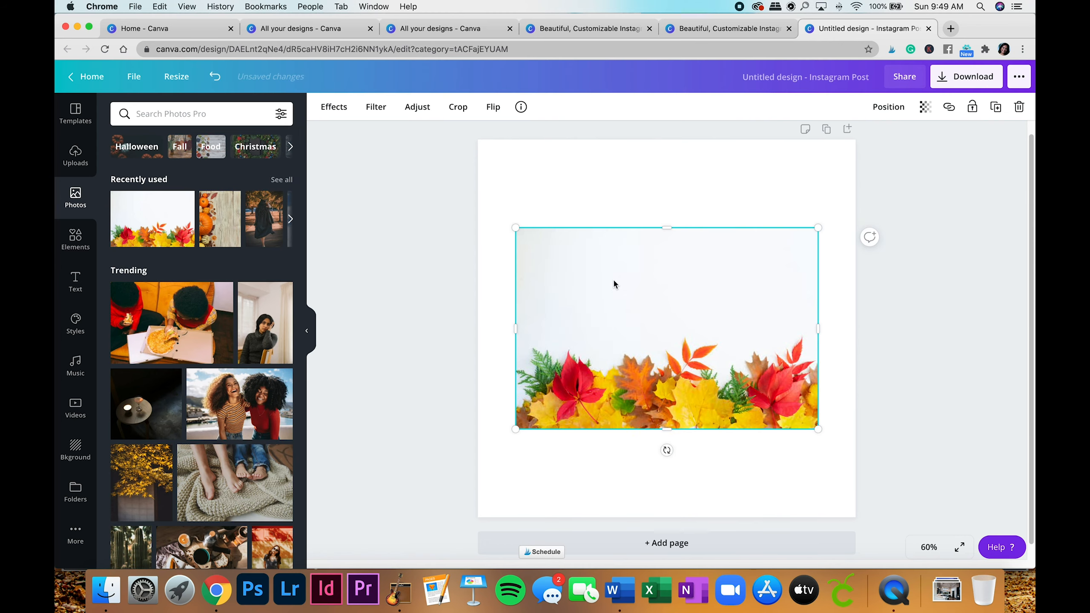
key("Delete")
left_click_drag(172, 223, 511, 253)
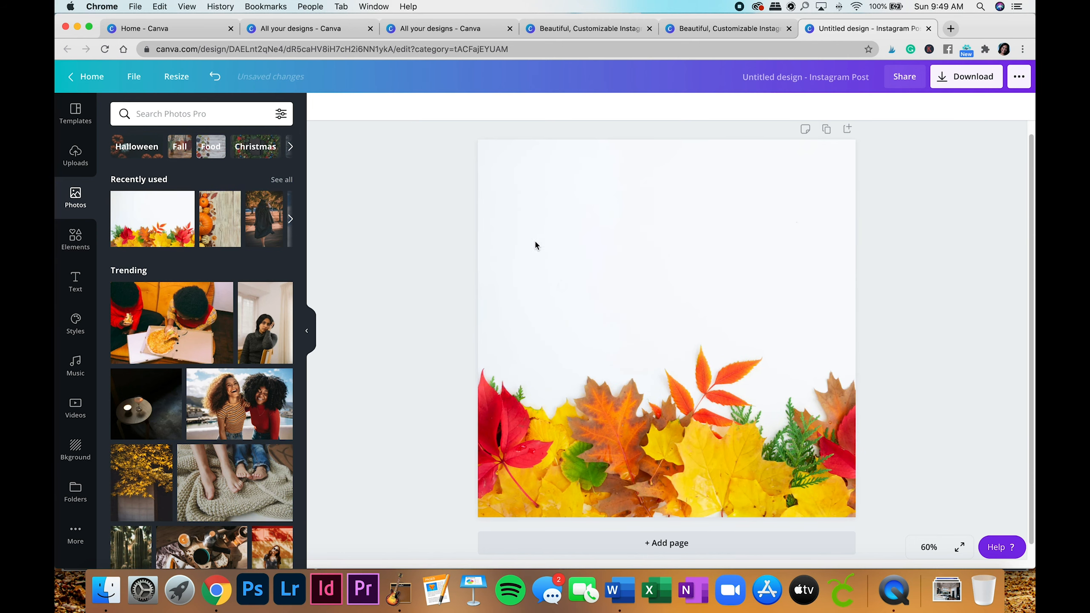
left_click(607, 318)
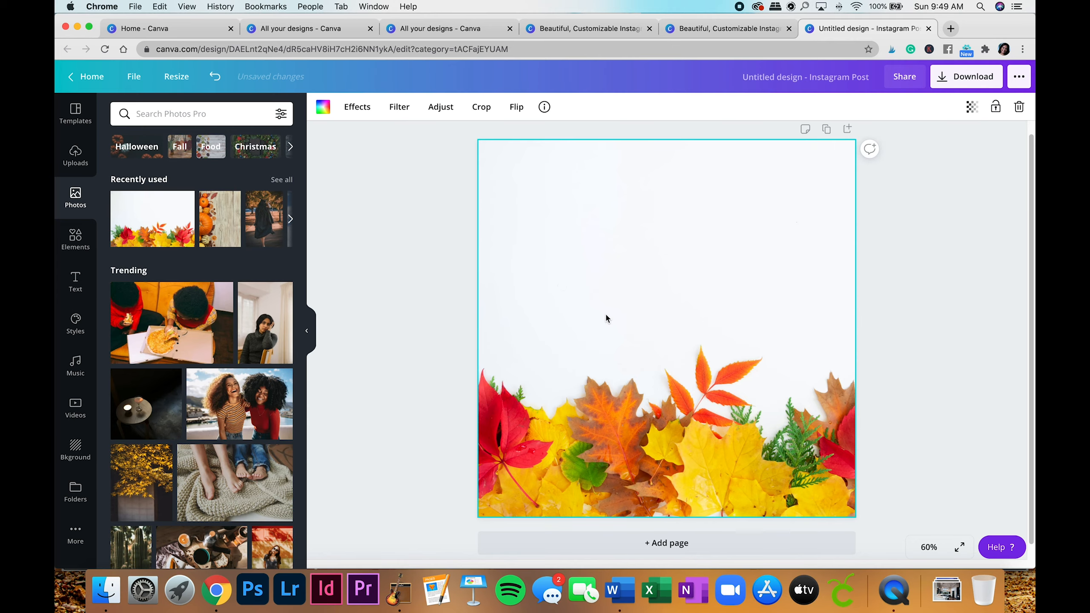
key("Delete")
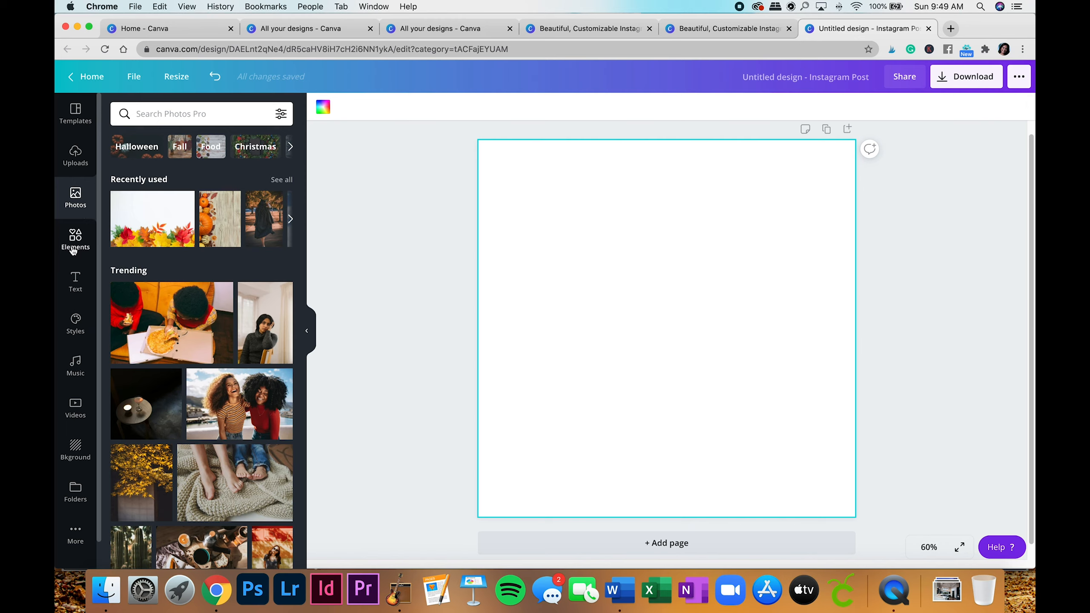
Insert the family photo with pumpkins from the uploaded images onto the blank page
left_click(76, 154)
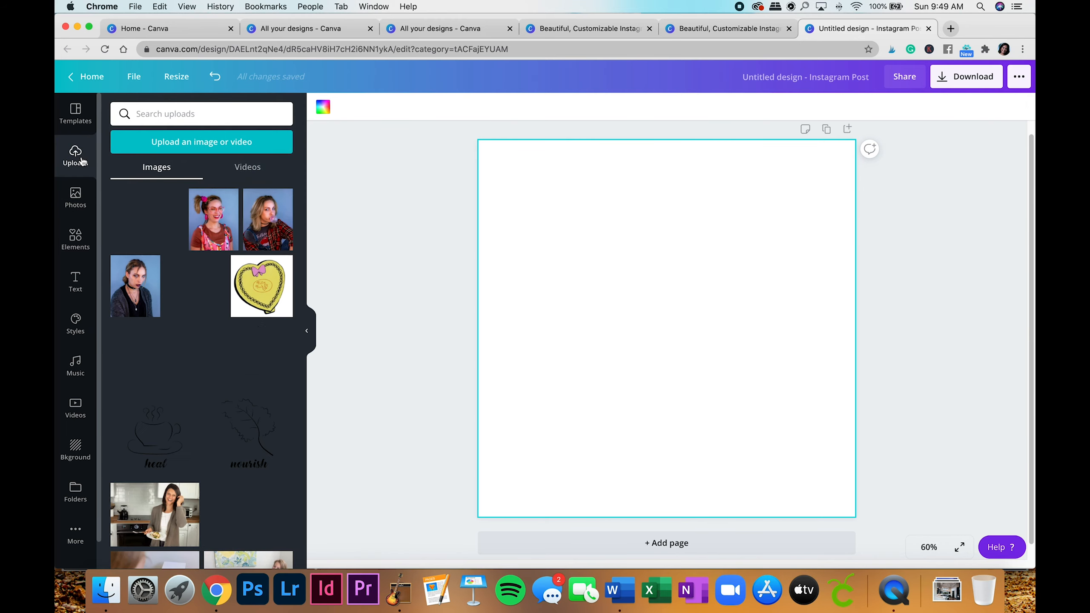
scroll(232, 361, "down", 10)
scroll(232, 362, "down", 15)
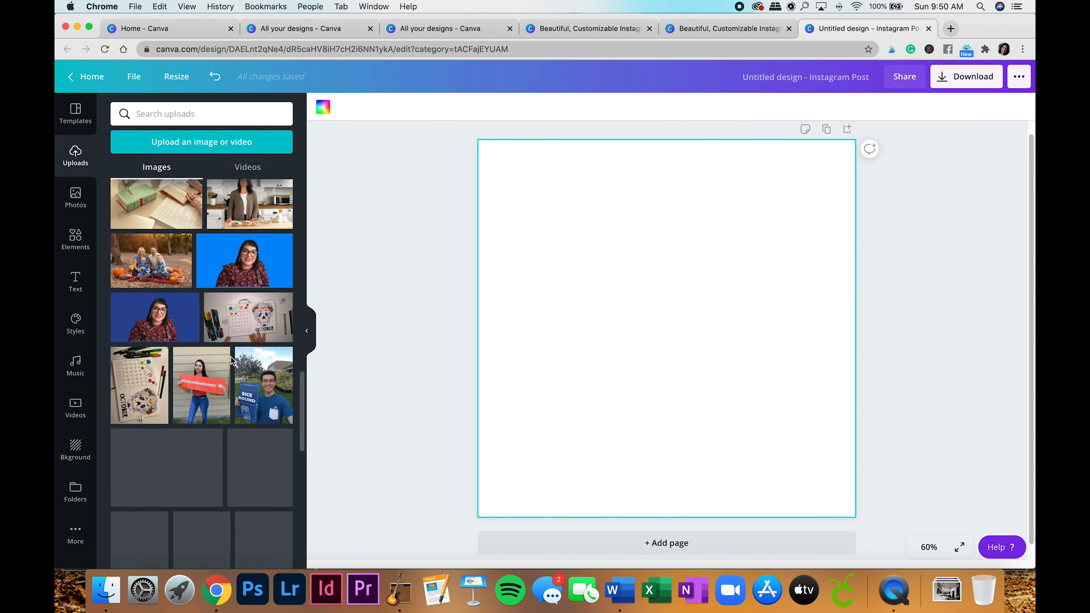
scroll(232, 362, "down", 15)
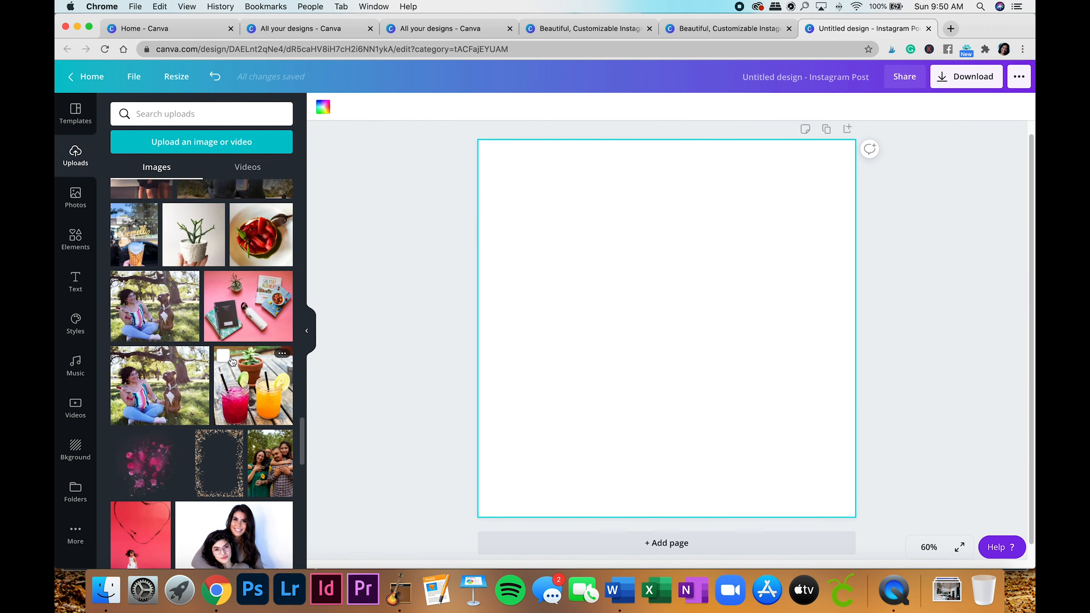
scroll(232, 361, "up", 3)
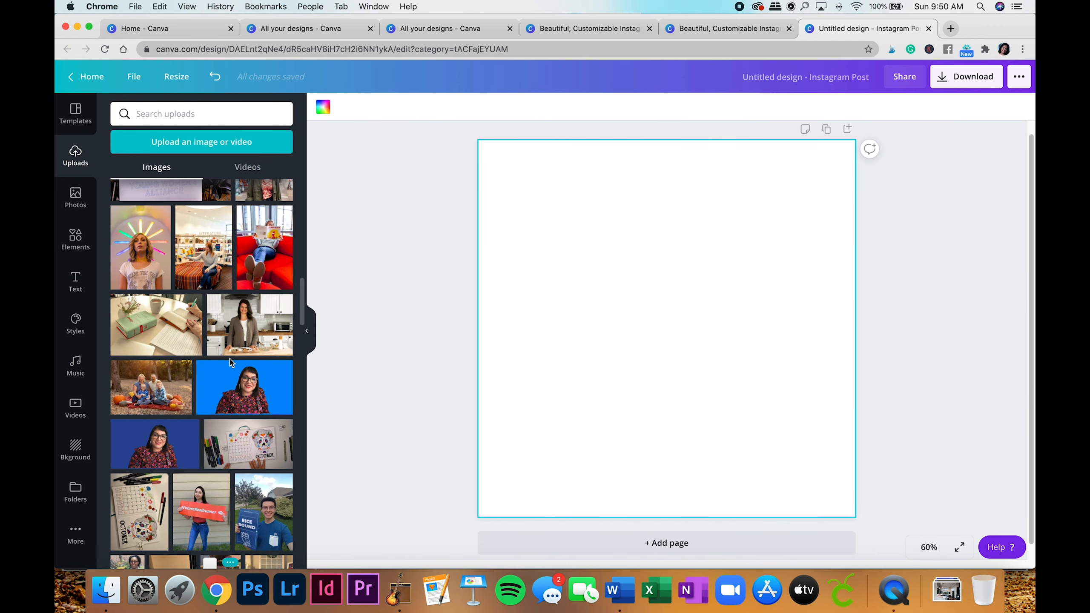
left_click(118, 369)
scroll(261, 198, "up", 20)
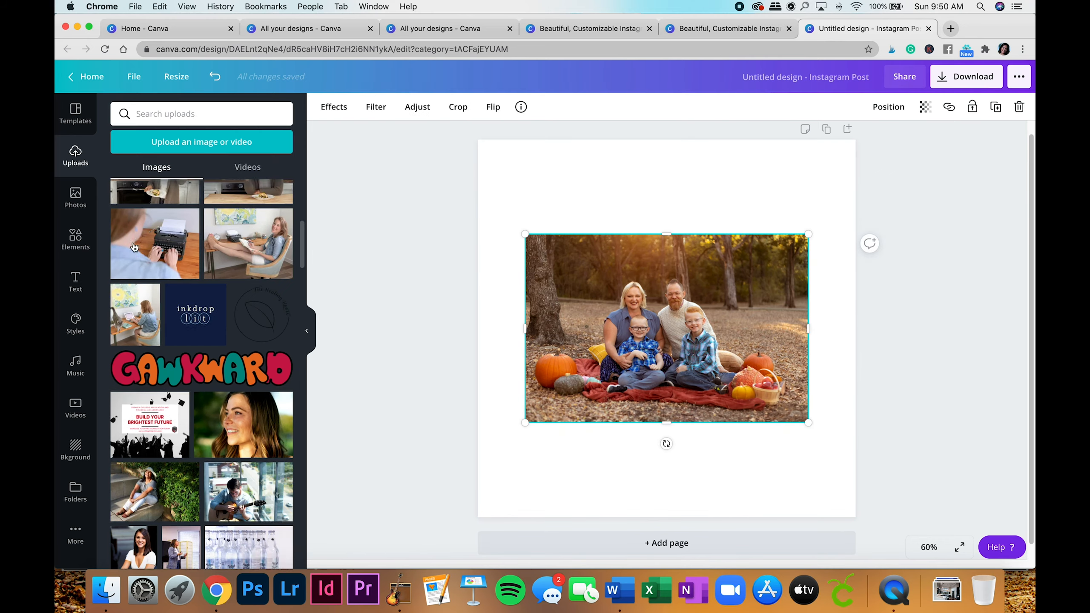
scroll(434, 326, "up", 1)
left_click(80, 130)
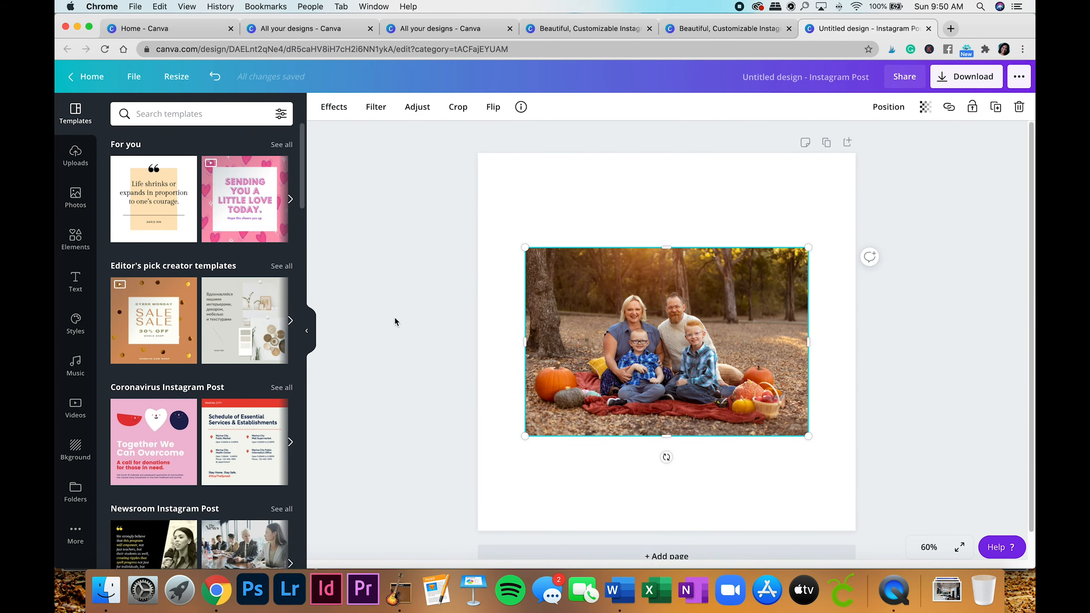
Enlarge the family photo to span the page width, crop its upper and lower edges, and place it in the page's lower part
left_click_drag(616, 340, 545, 379)
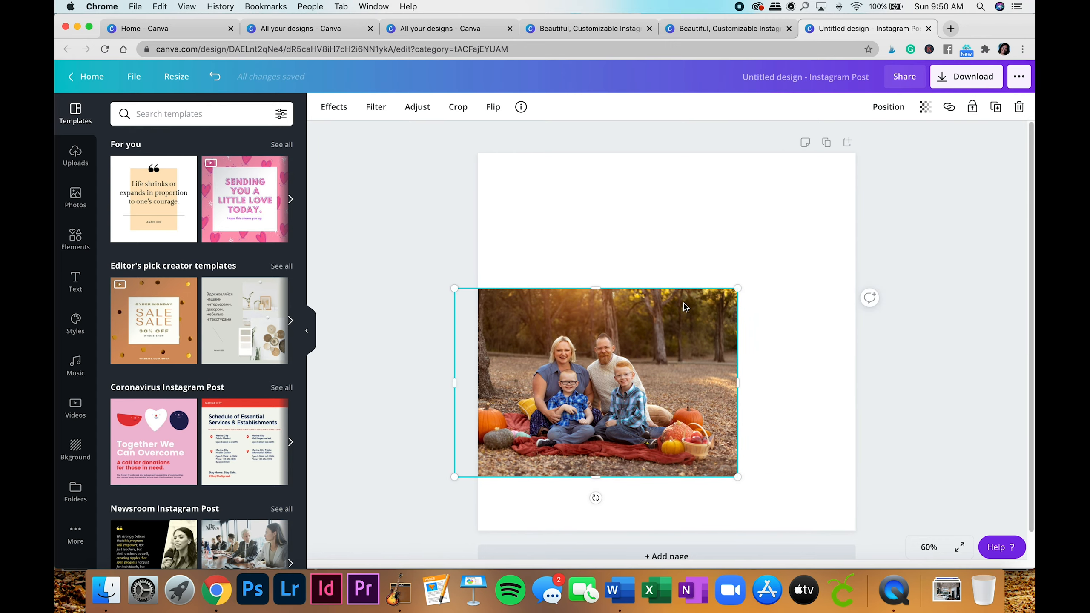
left_click_drag(735, 287, 901, 242)
left_click_drag(672, 306, 664, 348)
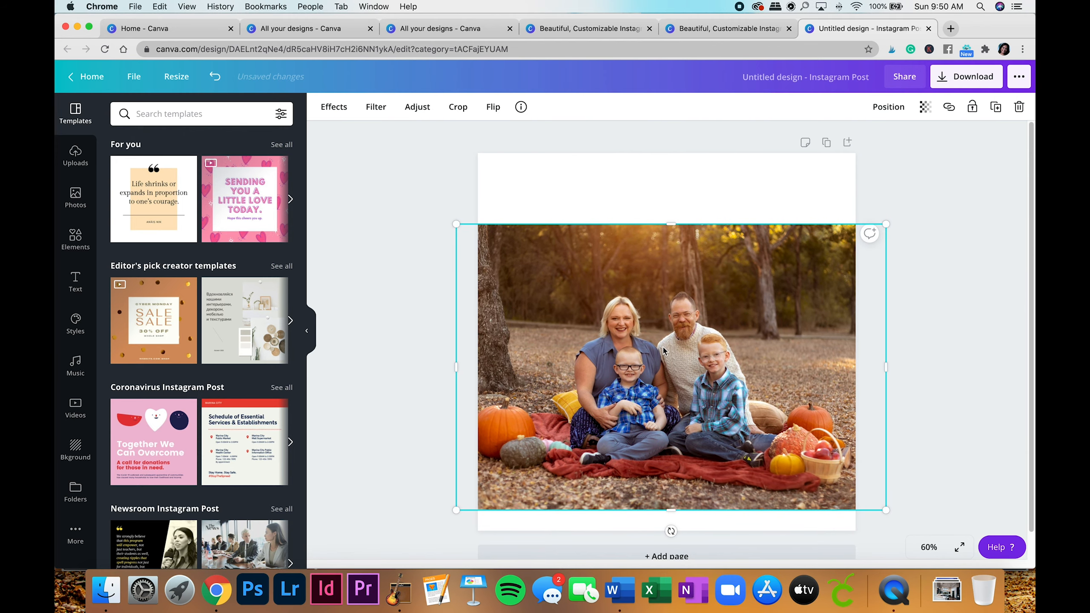
left_click_drag(673, 225, 668, 258)
left_click_drag(672, 507, 675, 495)
left_click_drag(668, 436, 671, 441)
left_click(900, 250)
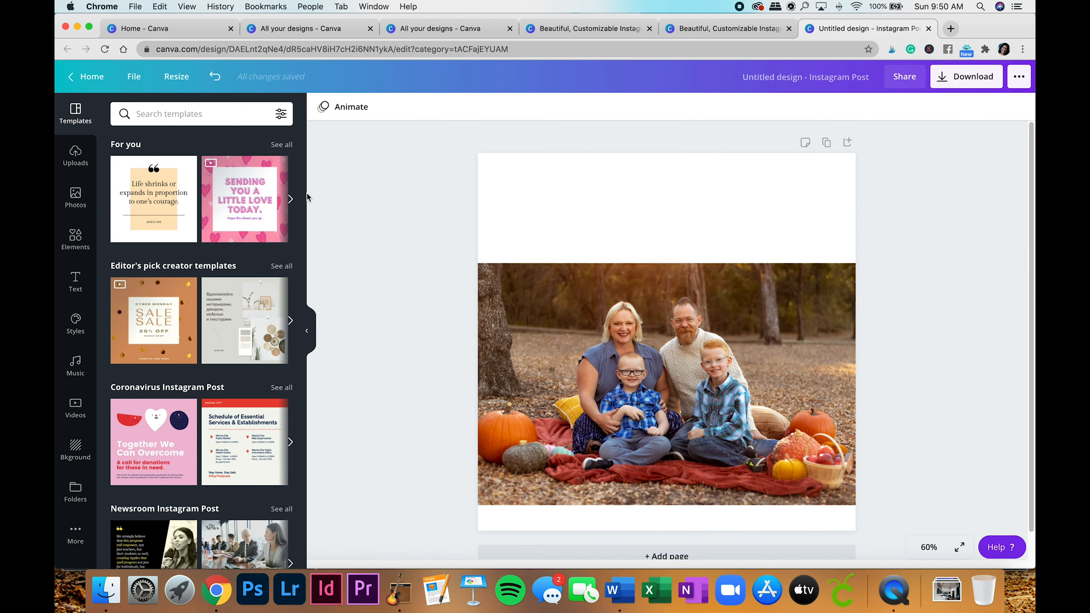
Examine the categories in the elements library, from lines, shapes and frames to the themed illustration collections
left_click(75, 239)
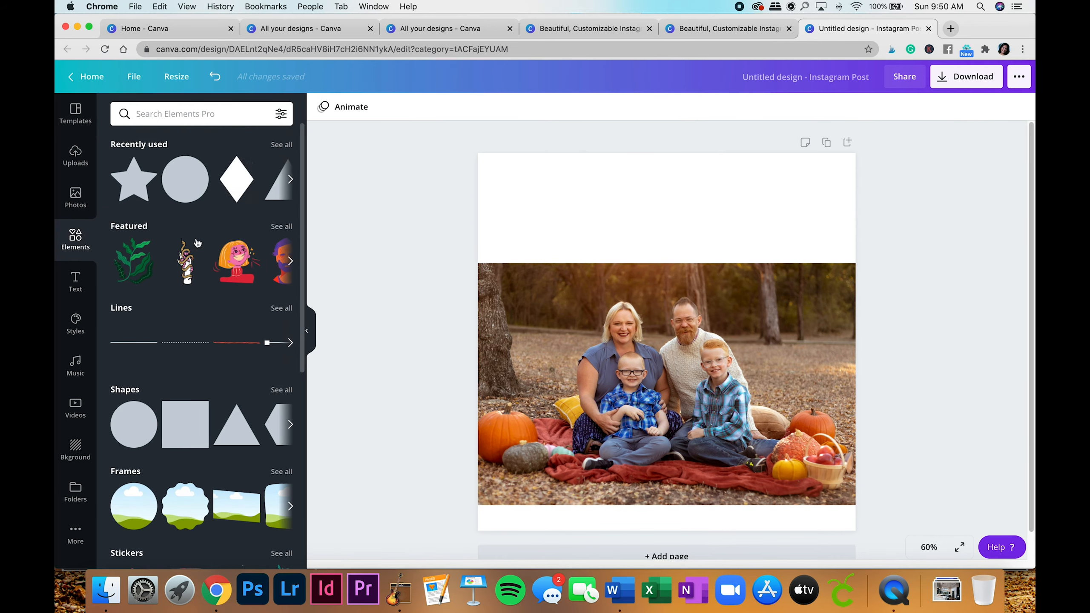
scroll(149, 389, "down", 12)
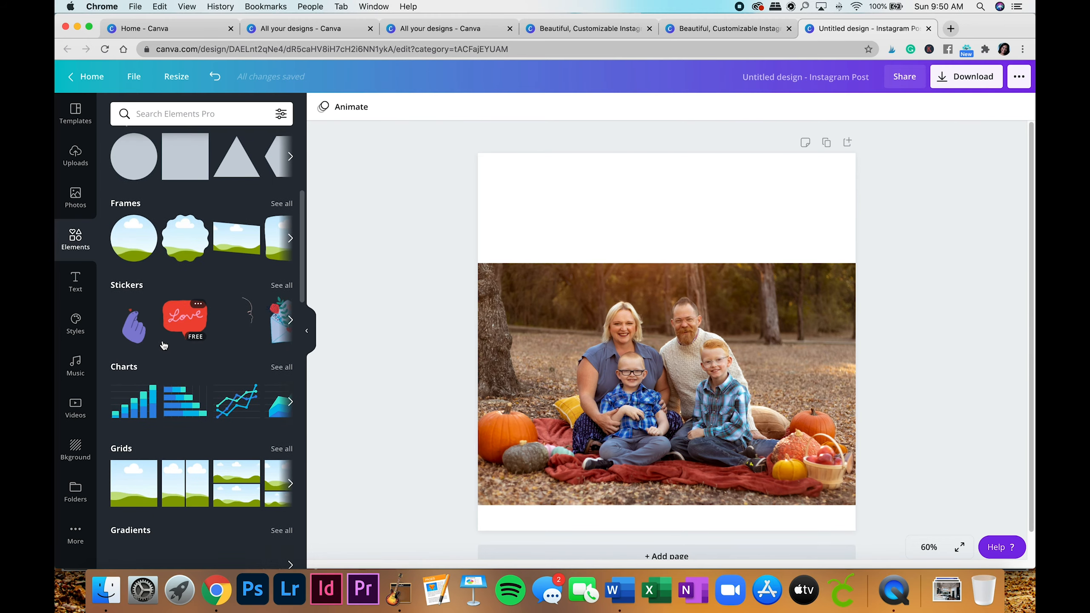
scroll(163, 343, "down", 10)
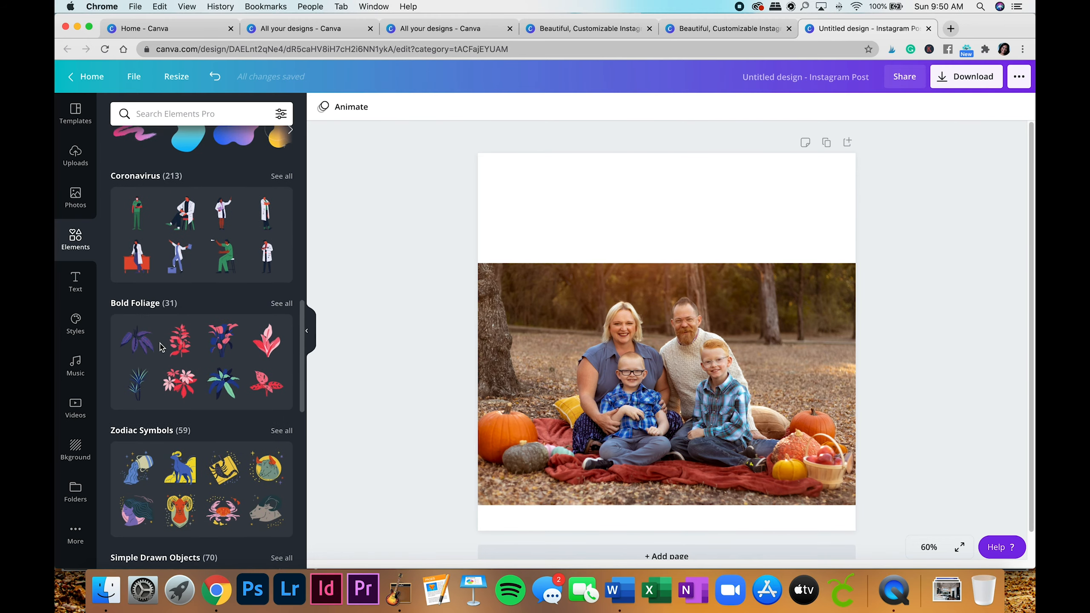
scroll(162, 347, "down", 4)
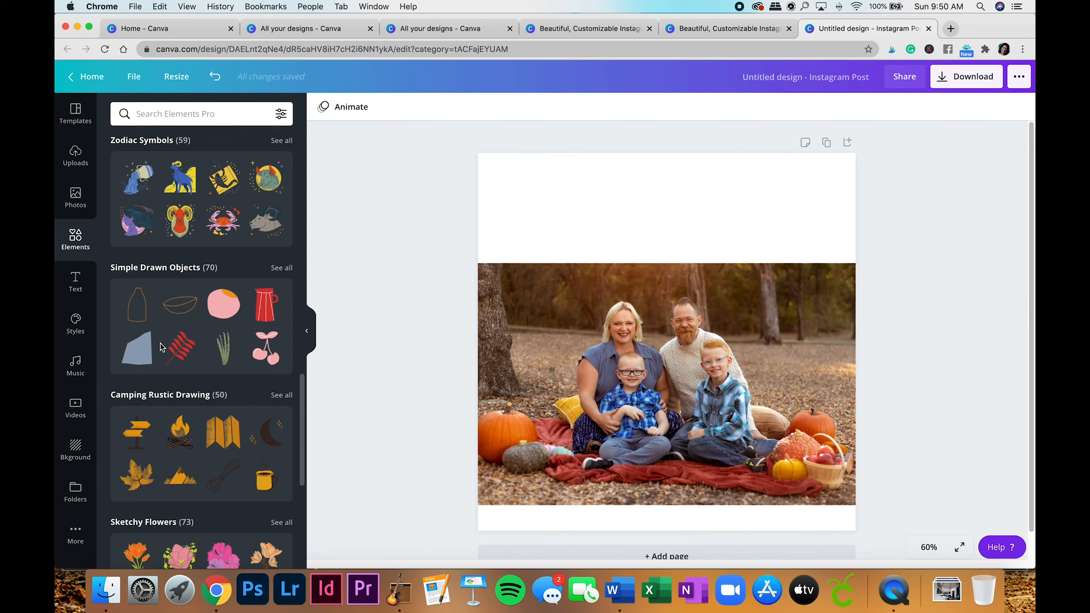
scroll(162, 347, "up", 20)
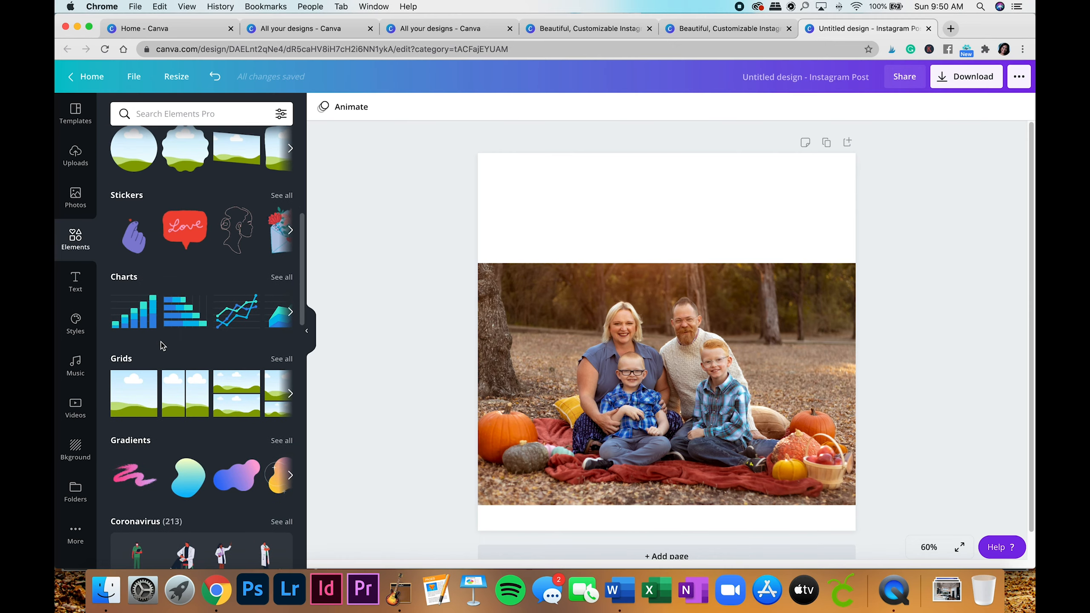
scroll(163, 346, "up", 2)
scroll(163, 345, "down", 10)
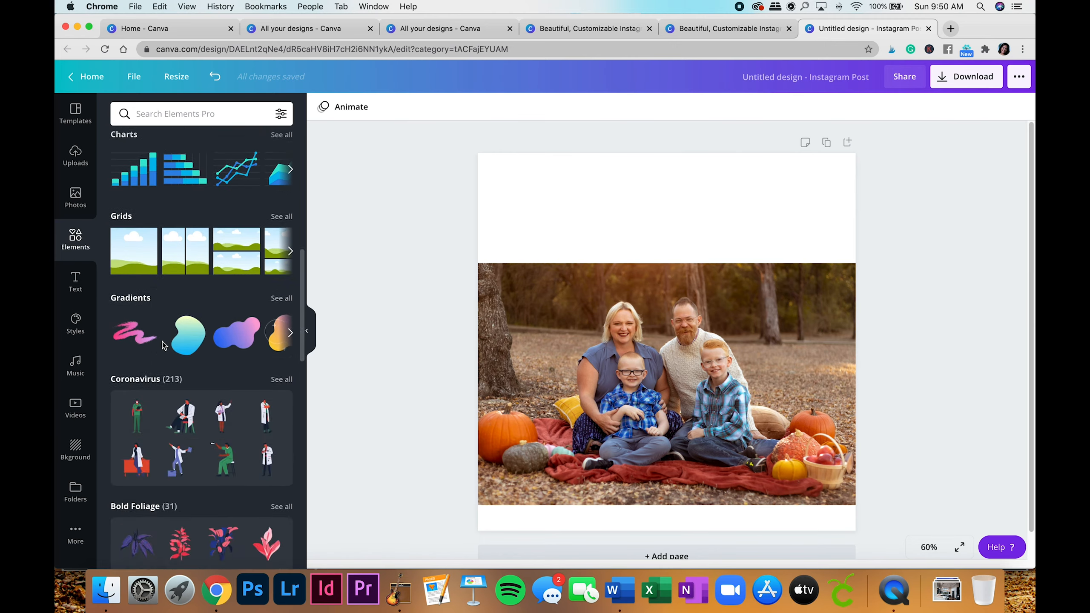
scroll(164, 346, "up", 10)
scroll(164, 345, "up", 1)
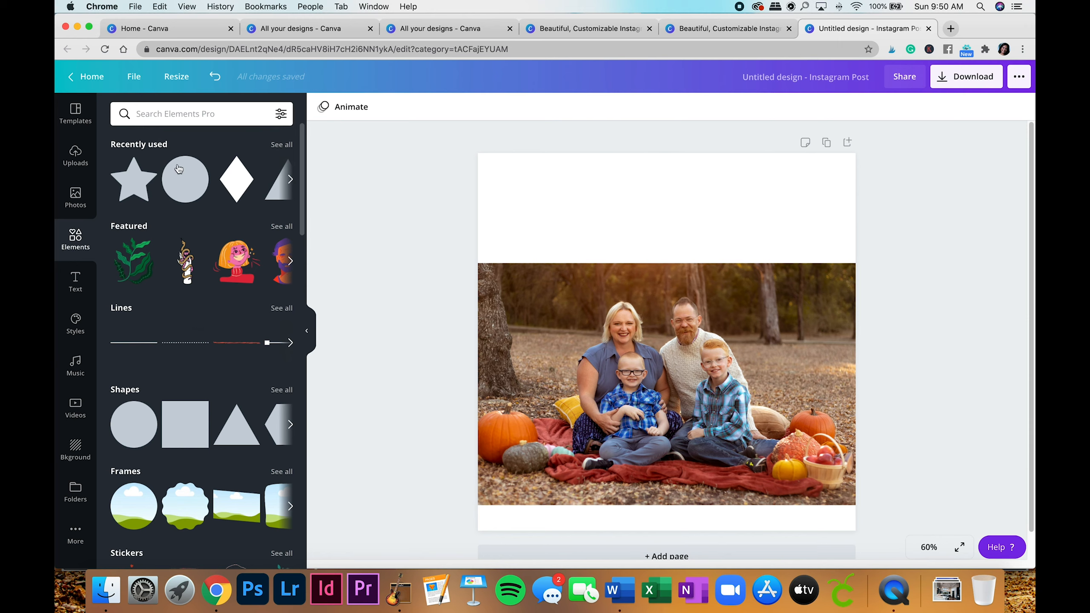
Search the elements library for "fall" and look through the autumn illustrations and patterns
left_click(167, 113)
type("fall")
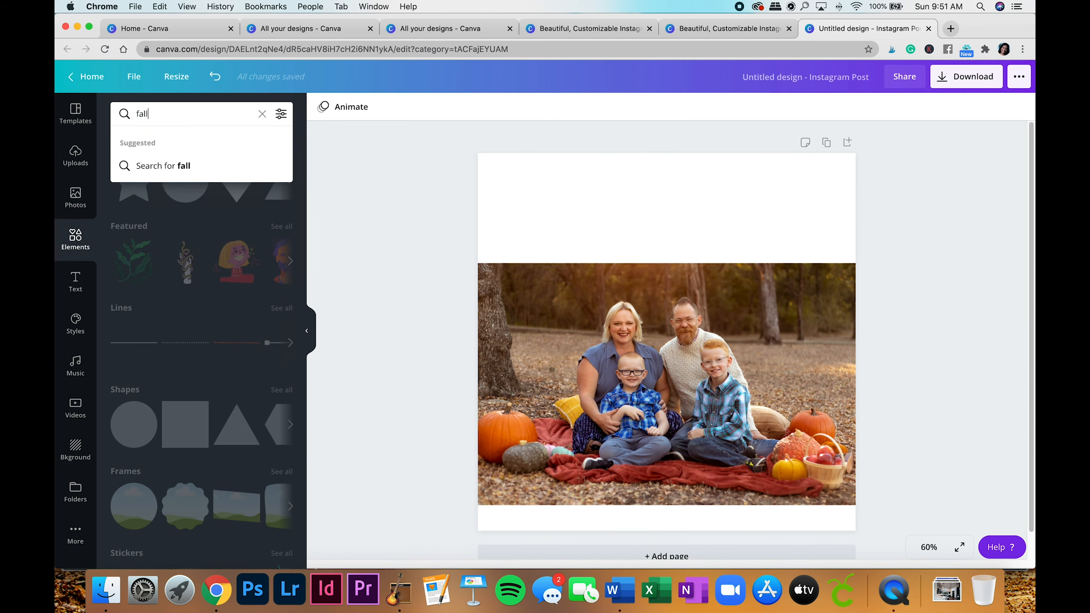
key("Return")
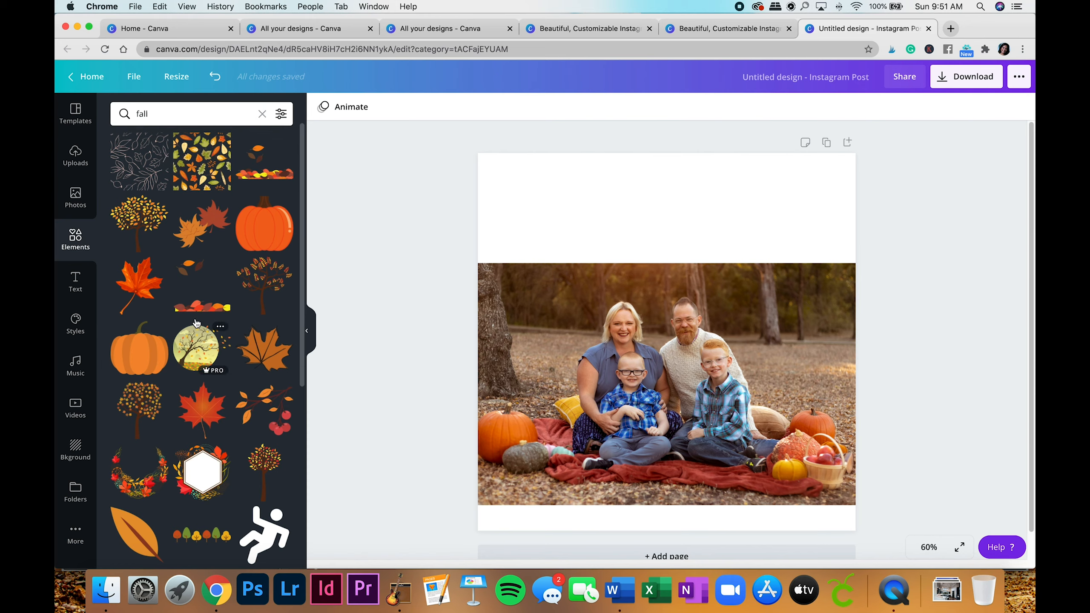
scroll(261, 427, "down", 6)
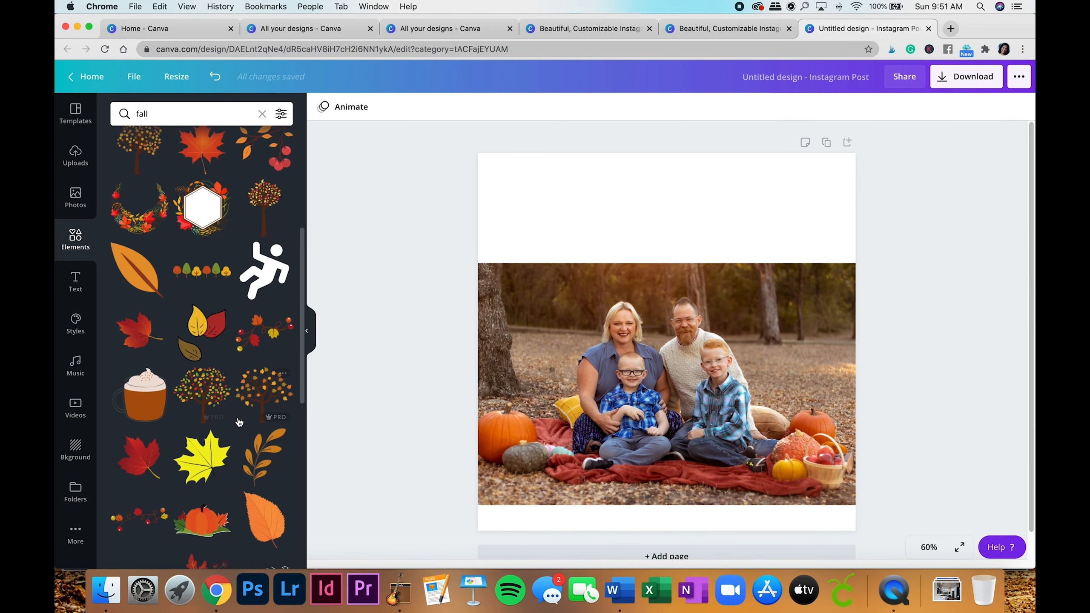
scroll(239, 422, "down", 3)
scroll(240, 417, "down", 10)
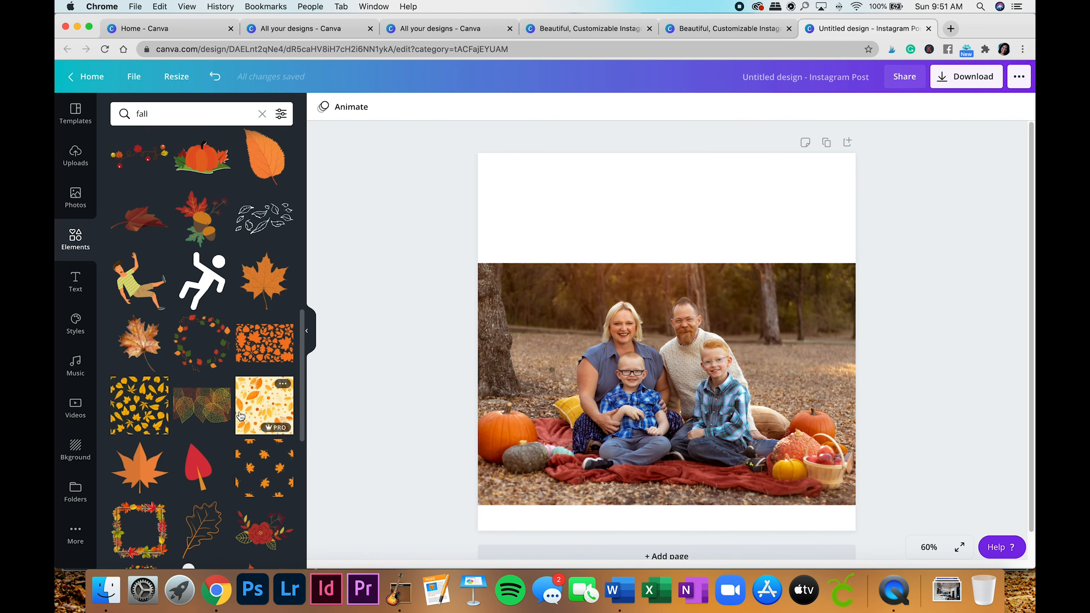
scroll(241, 416, "up", 15)
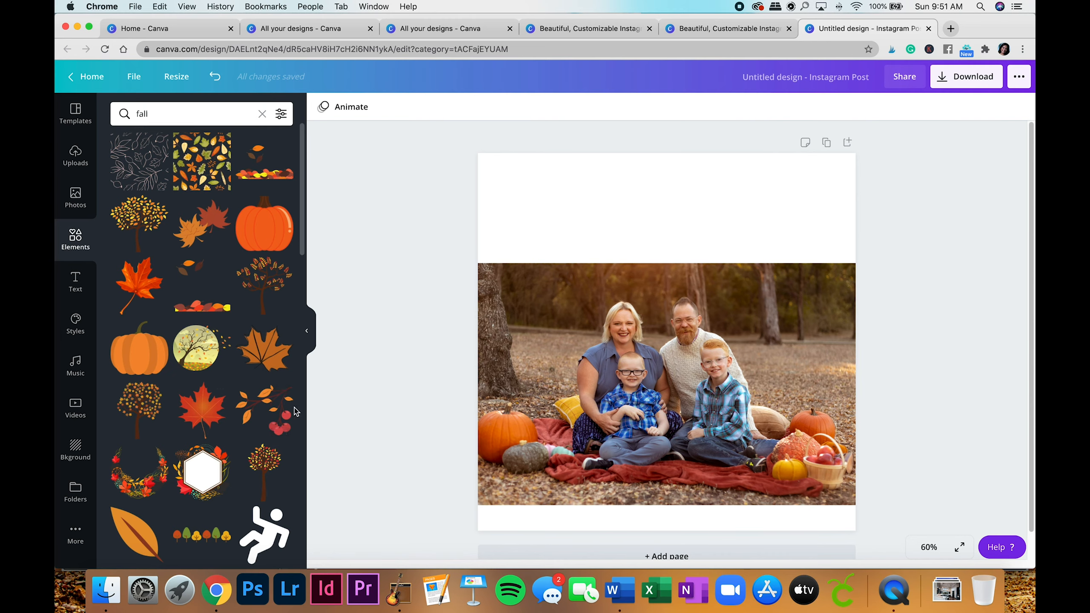
scroll(265, 416, "down", 5)
scroll(265, 417, "up", 5)
Insert the outlined-leaves pattern, shrink it to about the blank strip's height, and place it in the page's upper-left corner
left_click_drag(135, 172, 502, 181)
left_click_drag(557, 219, 560, 428)
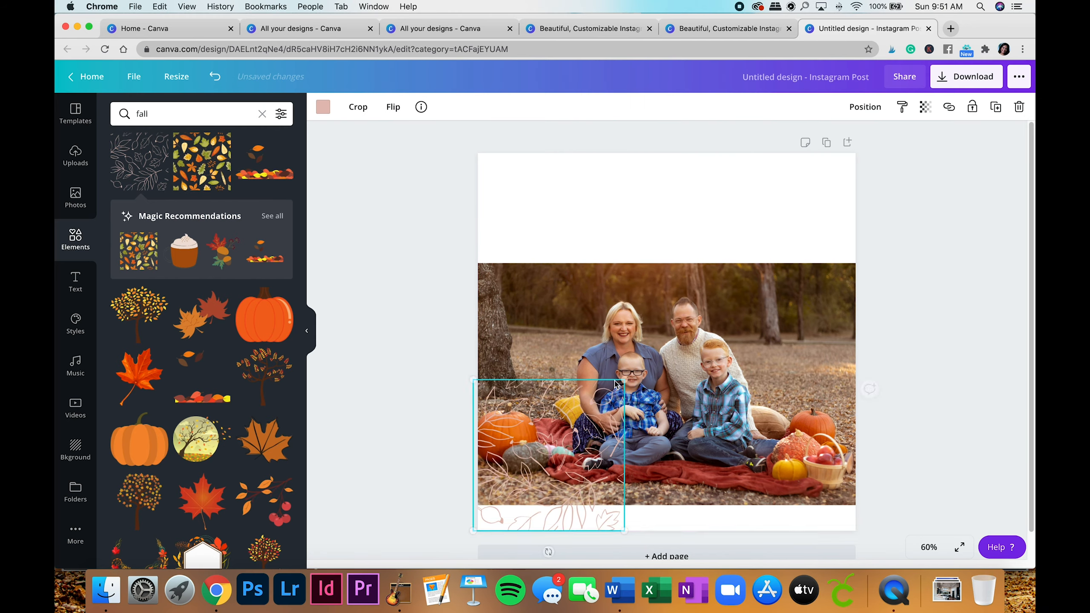
left_click_drag(628, 379, 603, 404)
left_click_drag(549, 451, 553, 205)
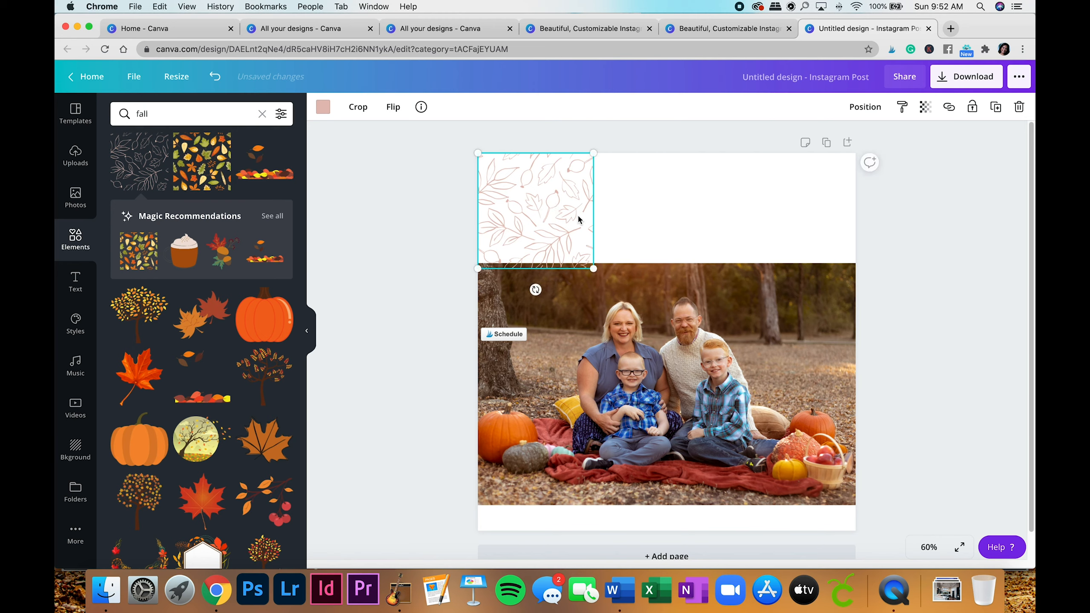
Duplicate the leaf pattern tile and line up four tiles side by side across the strip above the photo
left_click(997, 107)
left_click_drag(611, 214, 823, 202)
left_click_drag(571, 217, 725, 206)
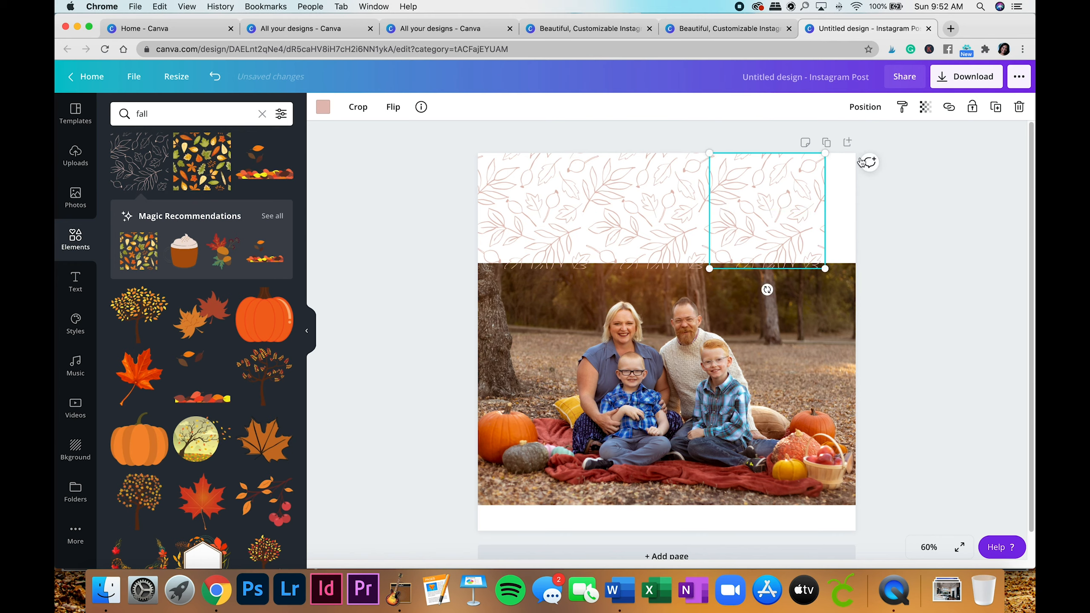
left_click(993, 108)
left_click_drag(771, 214, 884, 203)
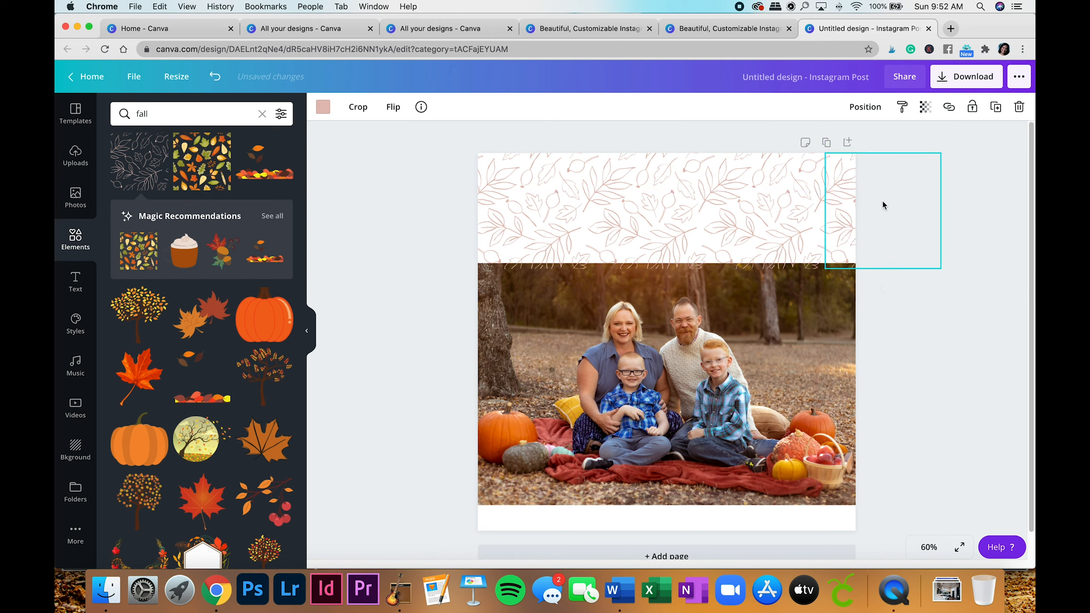
Bring the family photo to the front so it covers the overlapping edge of the leaf pattern tiles
left_click(734, 140)
left_click(557, 270)
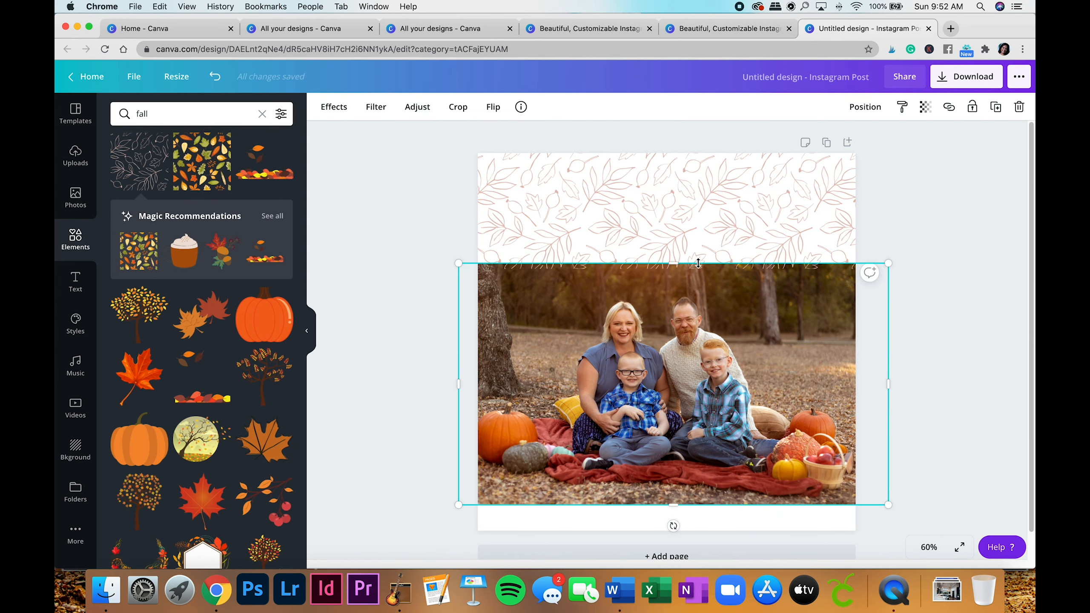
left_click(865, 106)
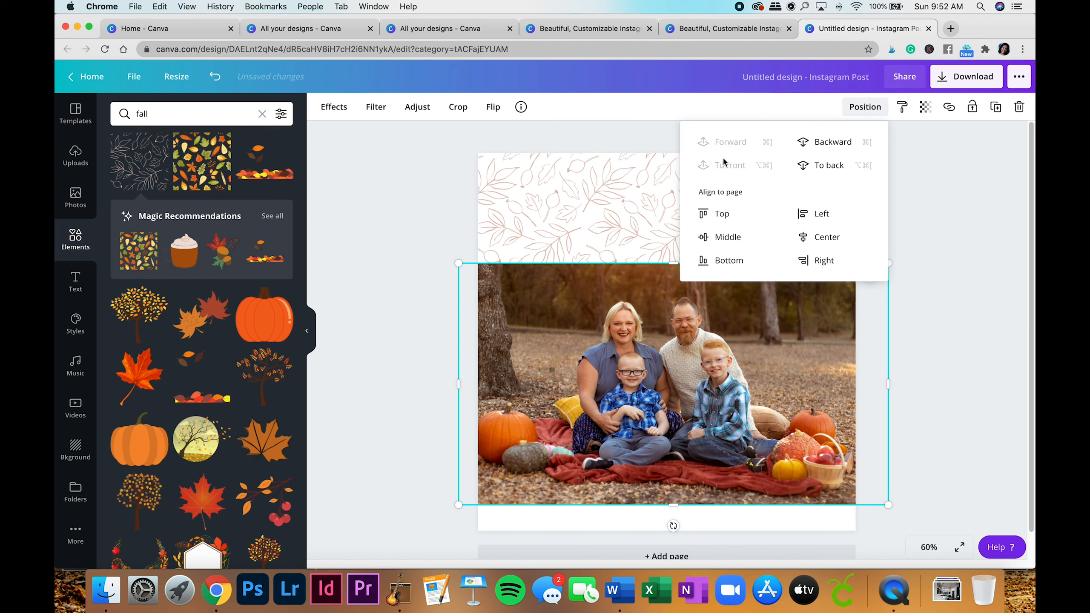
left_click(894, 245)
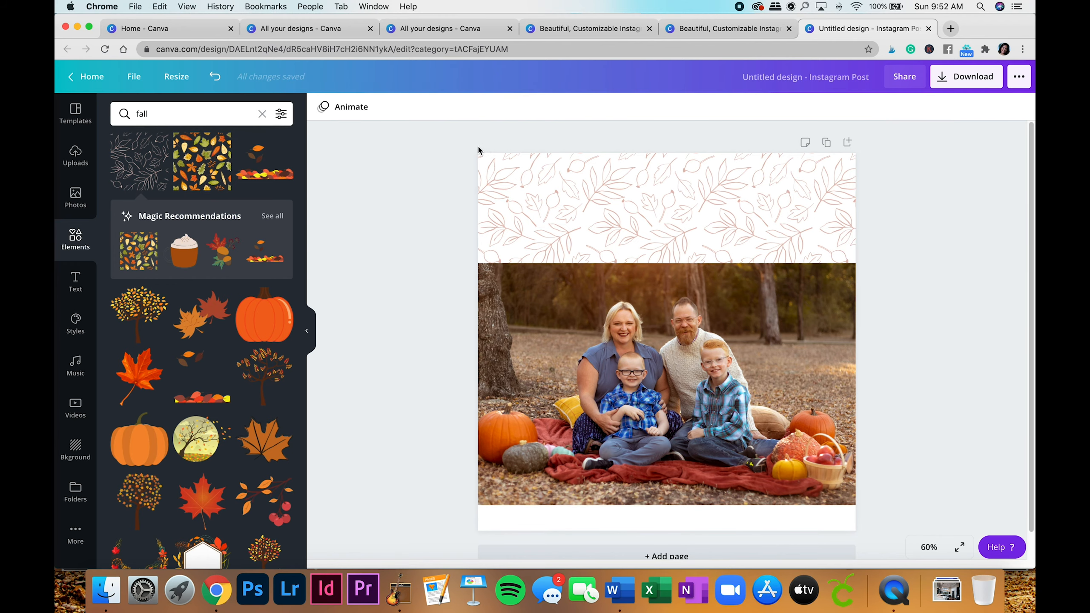
Group the four leaf pattern tiles and shift the group to center it across the page, flush with the photo's upper edge
left_click_drag(571, 152, 878, 203)
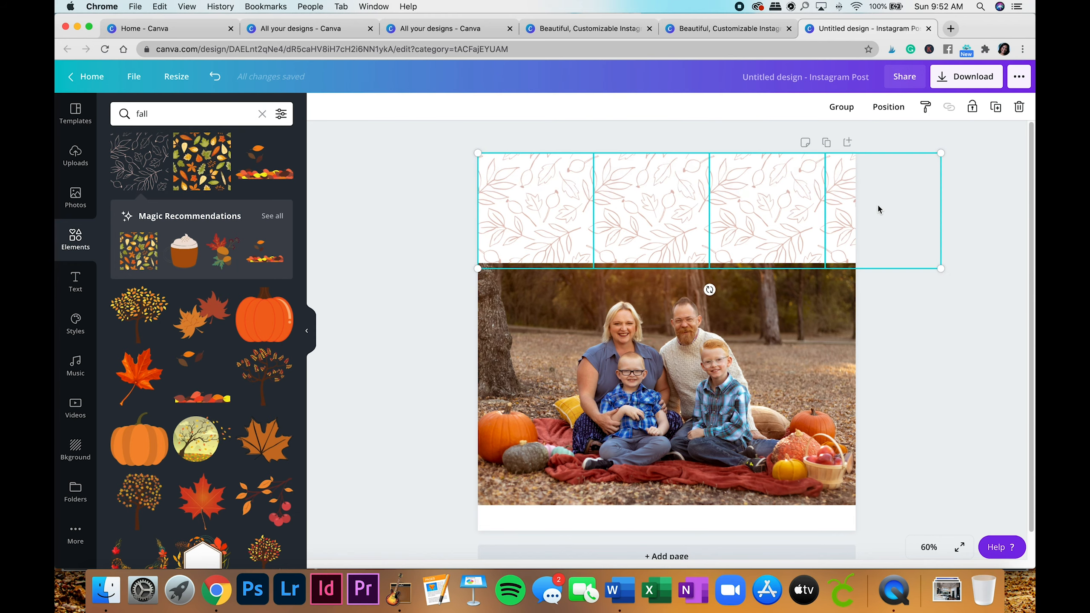
left_click(841, 107)
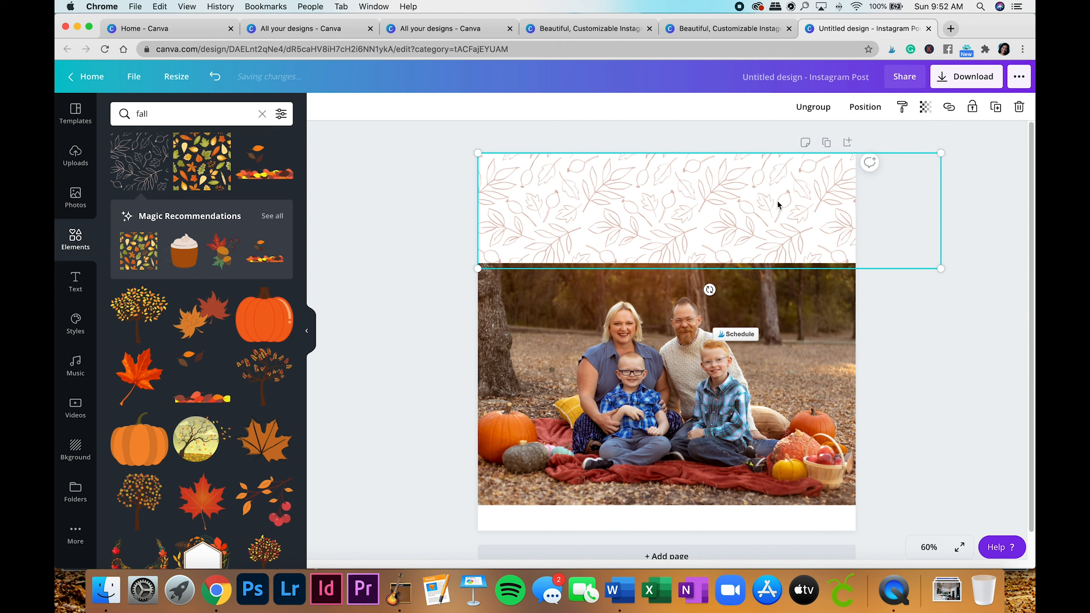
left_click_drag(776, 206, 729, 199)
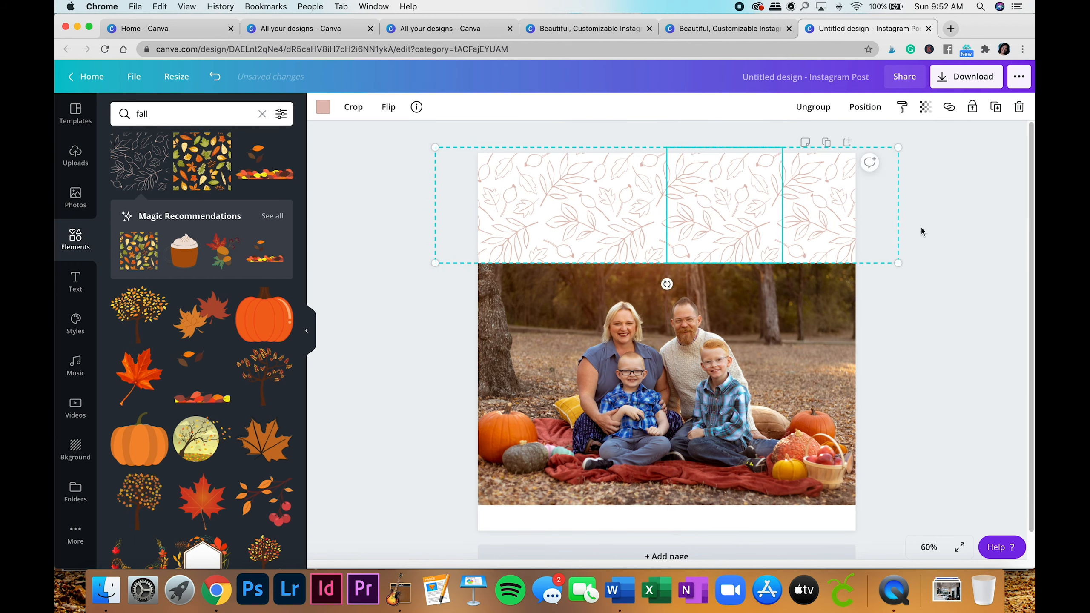
Duplicate the grouped leaf pattern onto the page's lower edge and bring the family photo forward in front of it
left_click(994, 108)
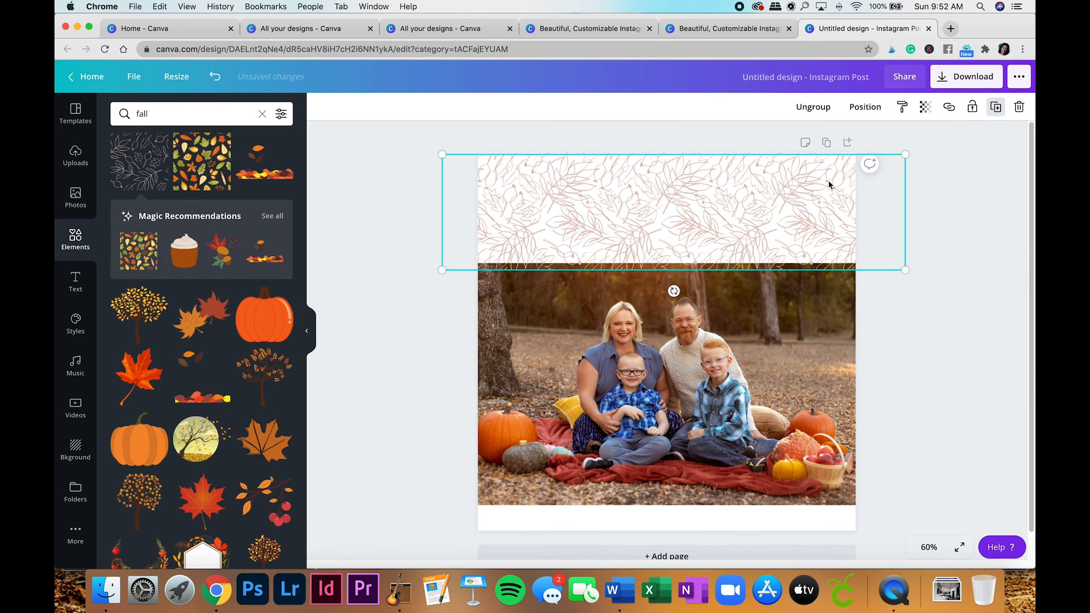
left_click_drag(723, 215, 711, 480)
left_click(768, 353)
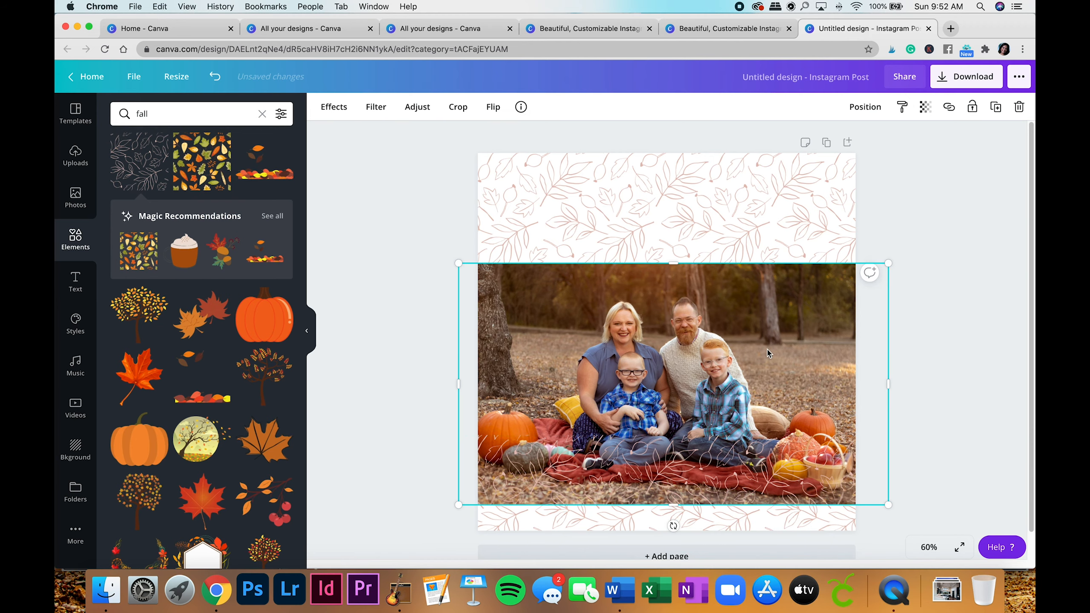
left_click(871, 112)
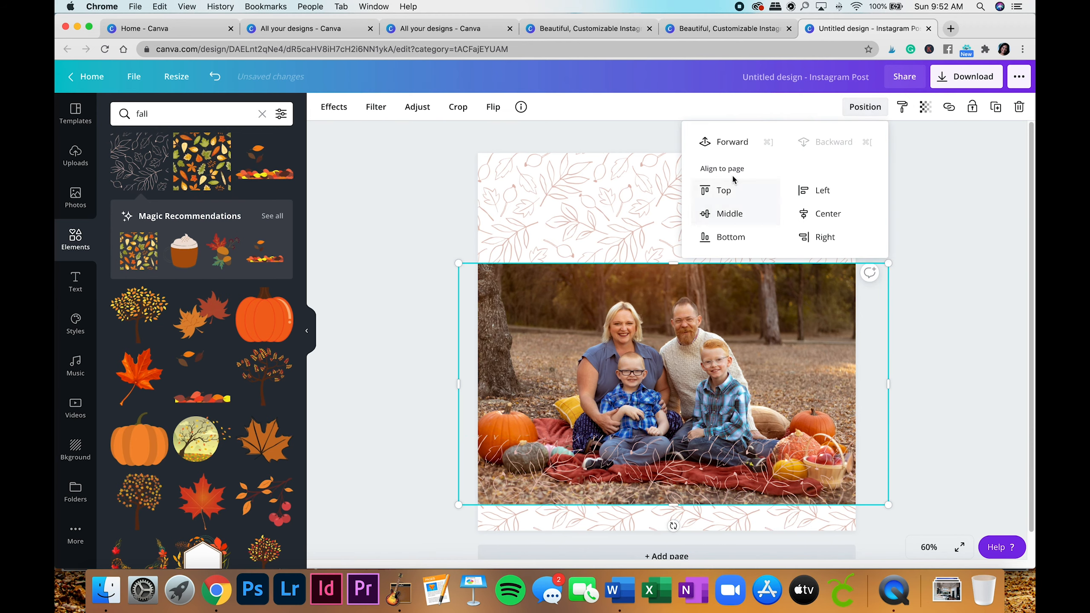
left_click(739, 155)
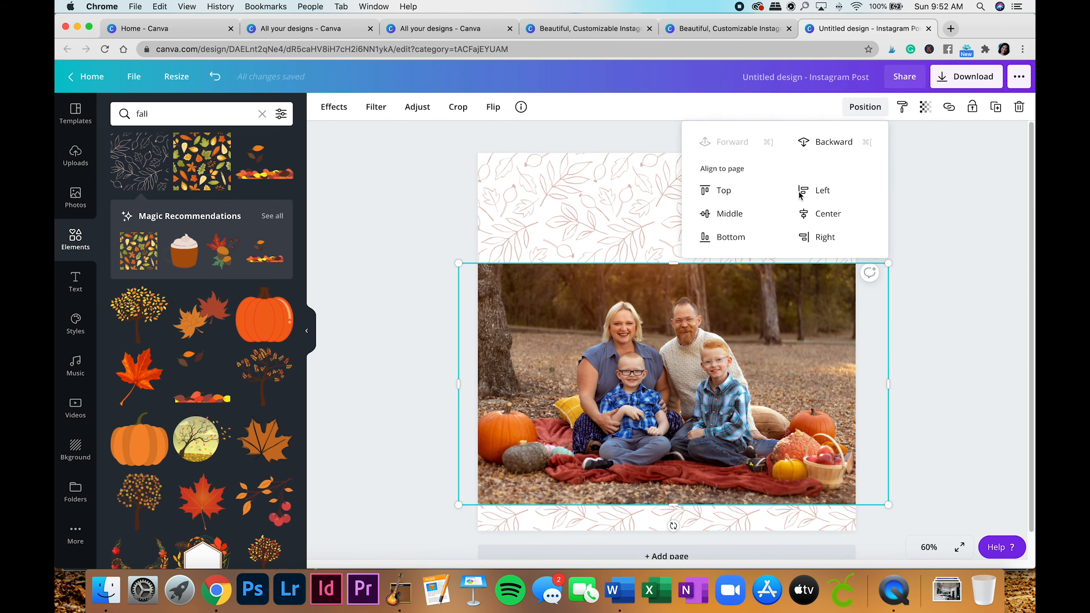
left_click(941, 286)
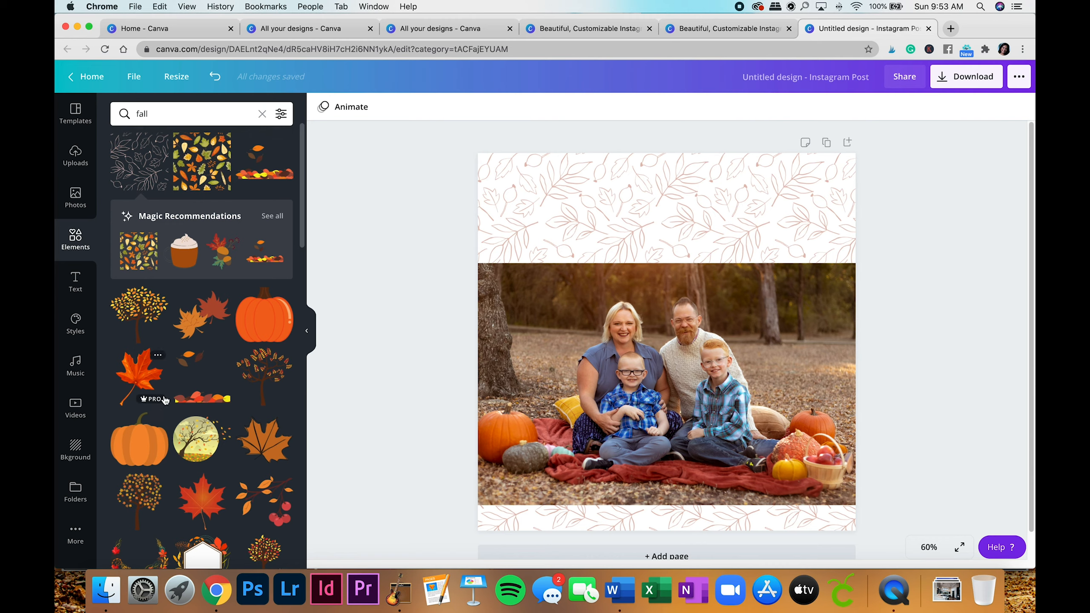
Try the red-orange maple leaf over the photo's upper-left area and delete it
scroll(165, 400, "down", 5)
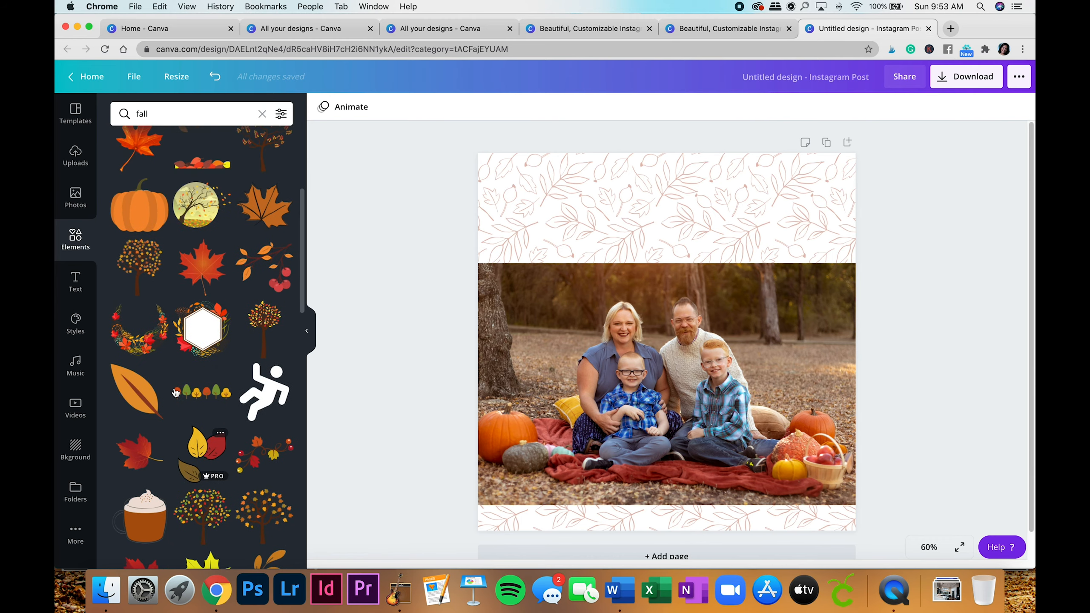
scroll(176, 393, "up", 5)
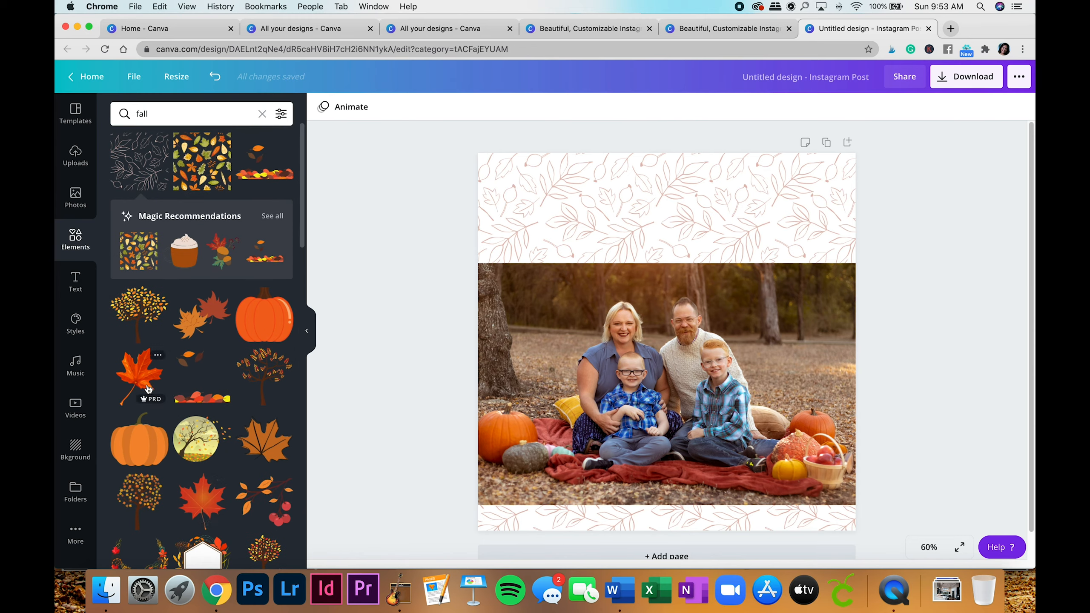
left_click(149, 388)
left_click_drag(650, 343, 520, 321)
key("BackSpace")
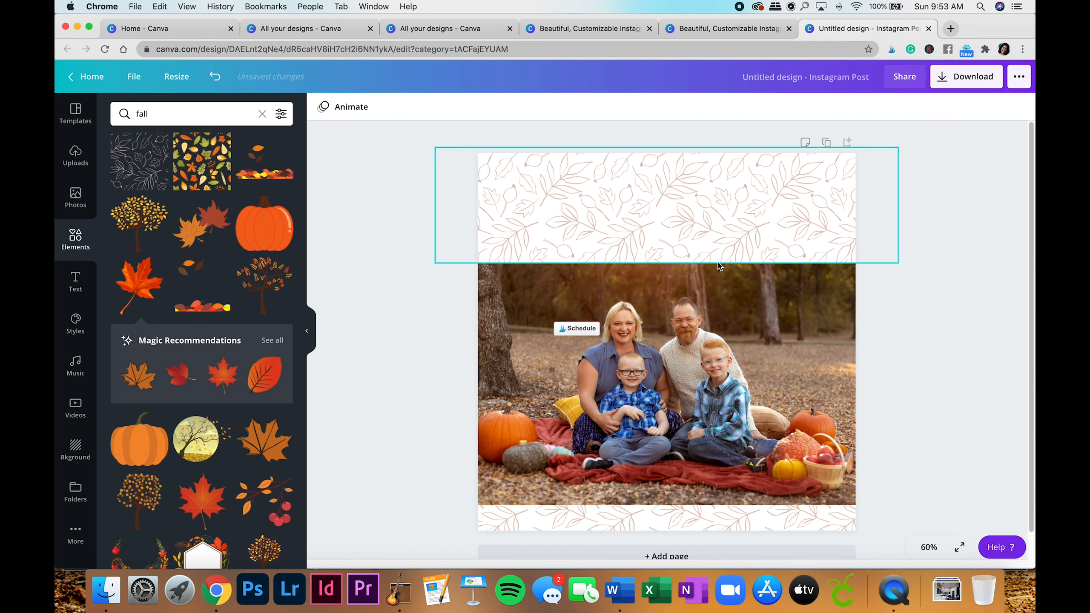
Insert the recommended oval red-orange leaf, shrink and tilt it, and place it over the photo's upper-right corner
scroll(220, 389, "down", 3)
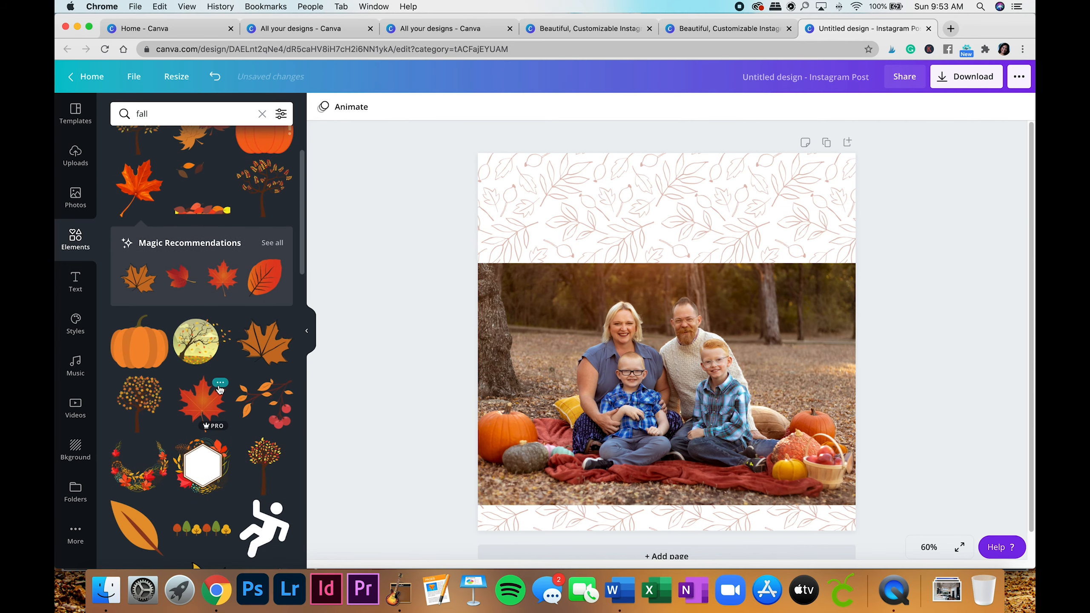
left_click(263, 288)
left_click_drag(687, 326, 561, 295)
left_click_drag(606, 236, 534, 279)
left_click_drag(517, 326, 555, 289)
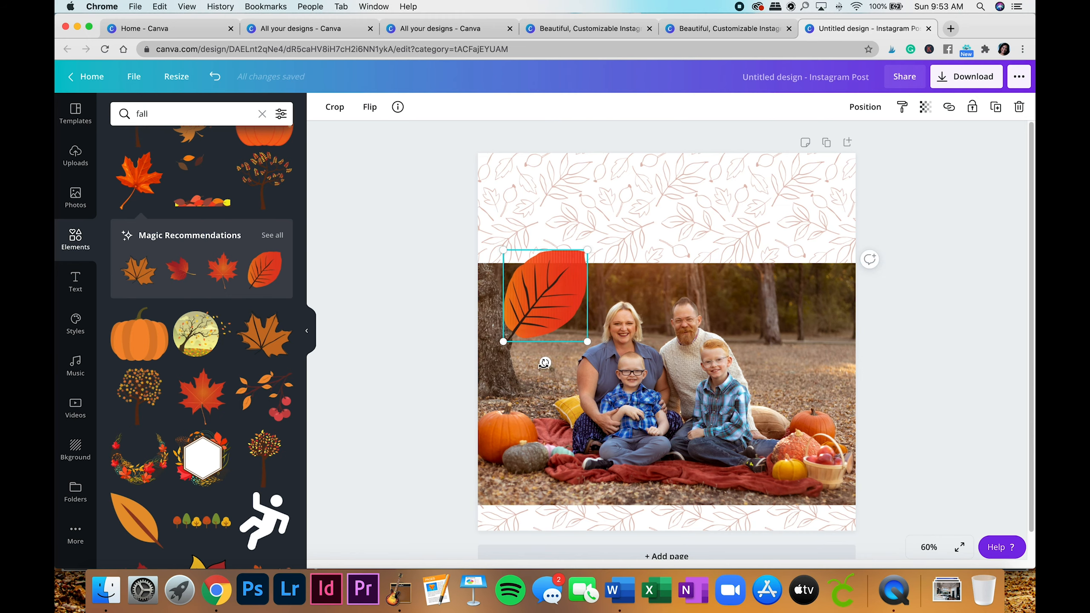
mouse_move(544, 363)
left_mouse_down()
mouse_move(593, 344)
mouse_move(615, 294)
mouse_move(563, 331)
mouse_move(516, 342)
mouse_move(560, 361)
left_mouse_up()
left_click_drag(539, 300, 794, 306)
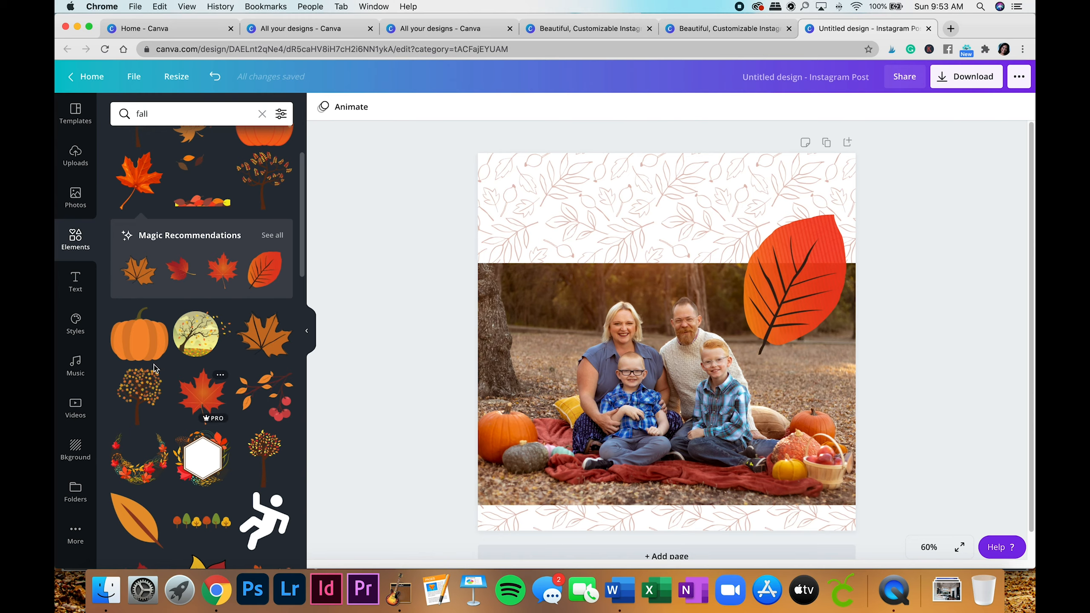
Look through the text library's heading styles and ready-made font combinations
left_click(85, 282)
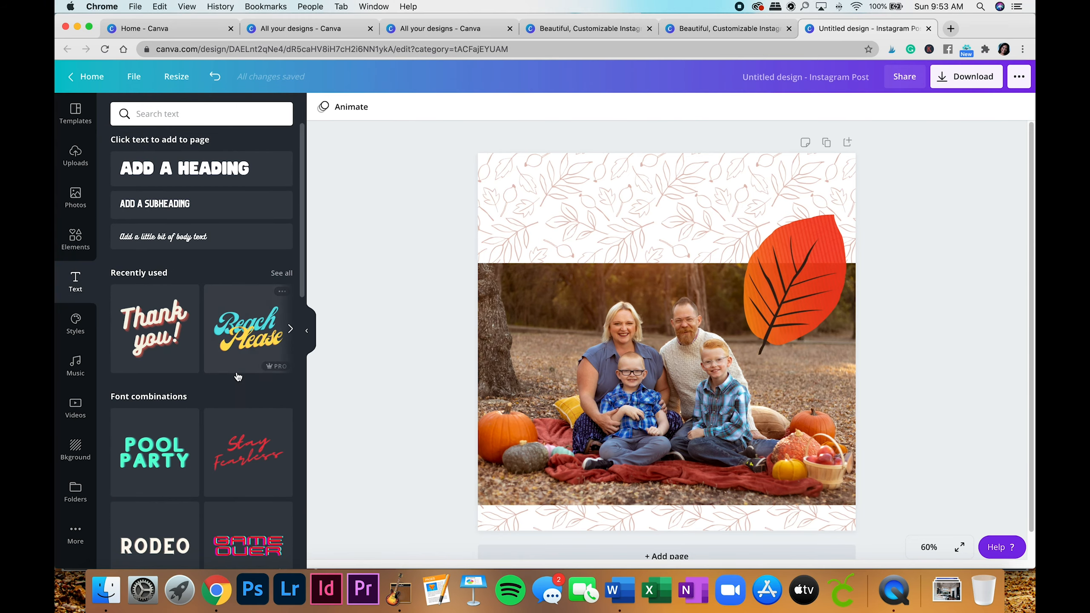
scroll(242, 378, "down", 6)
scroll(235, 375, "down", 5)
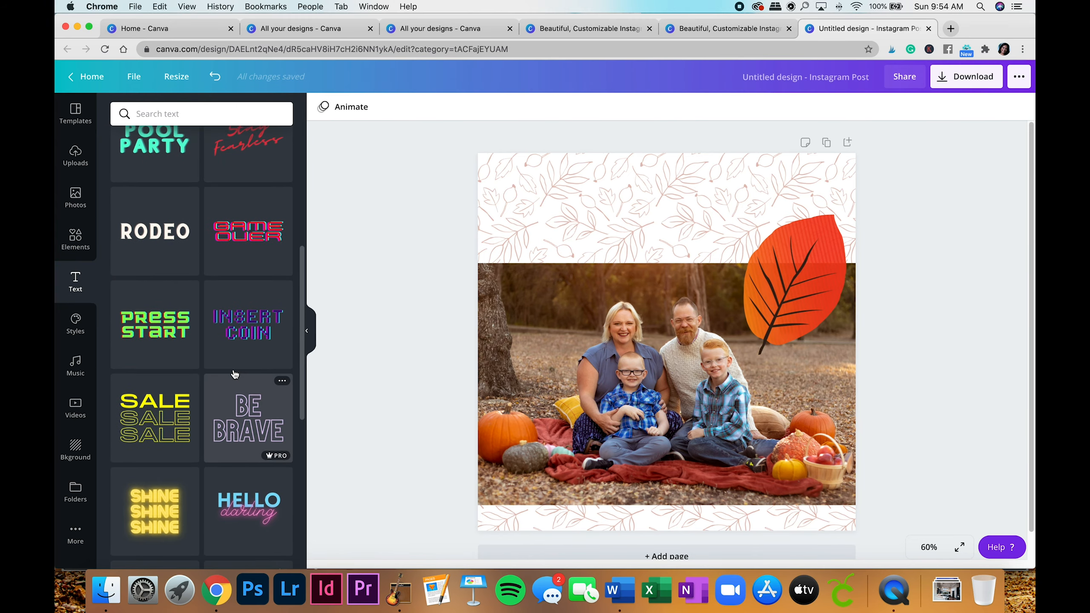
scroll(235, 373, "up", 11)
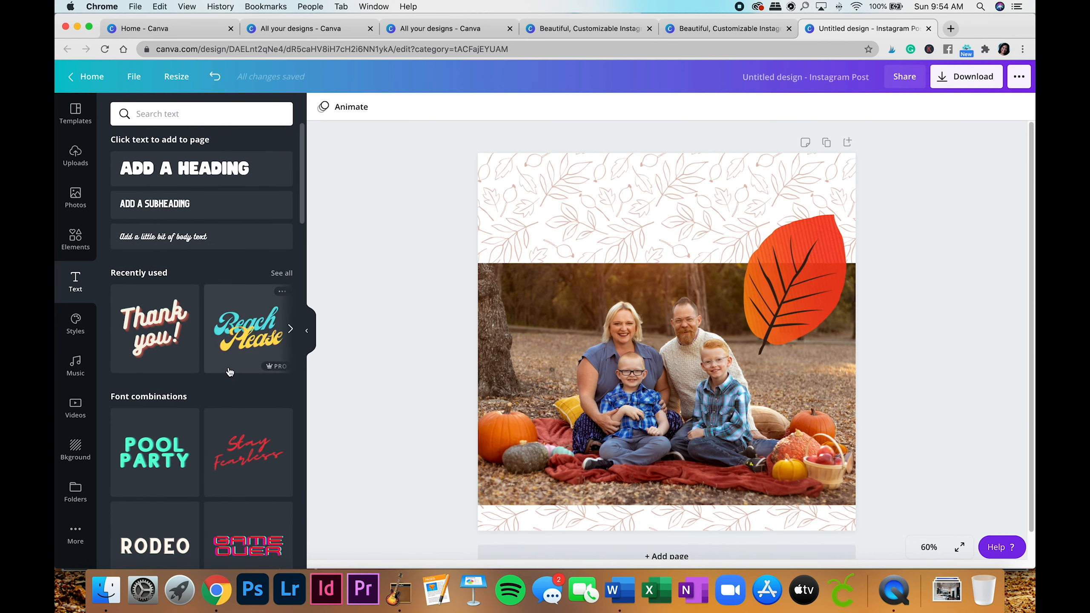
Try a plain heading reading "FALL MINIS" on the leaf pattern above the photo, and delete it
left_click(240, 172)
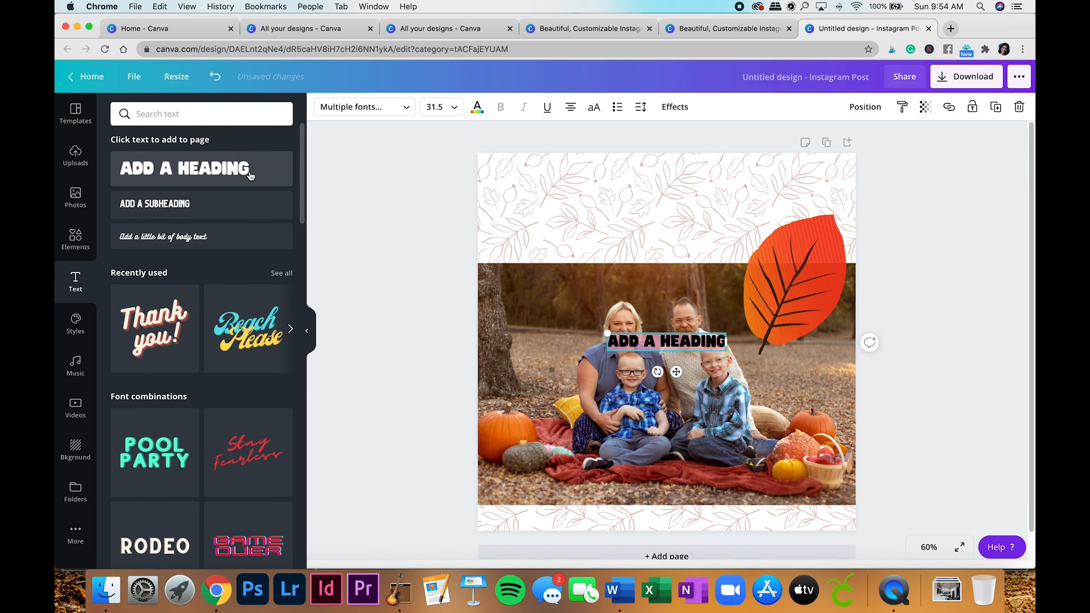
left_click_drag(677, 370, 650, 234)
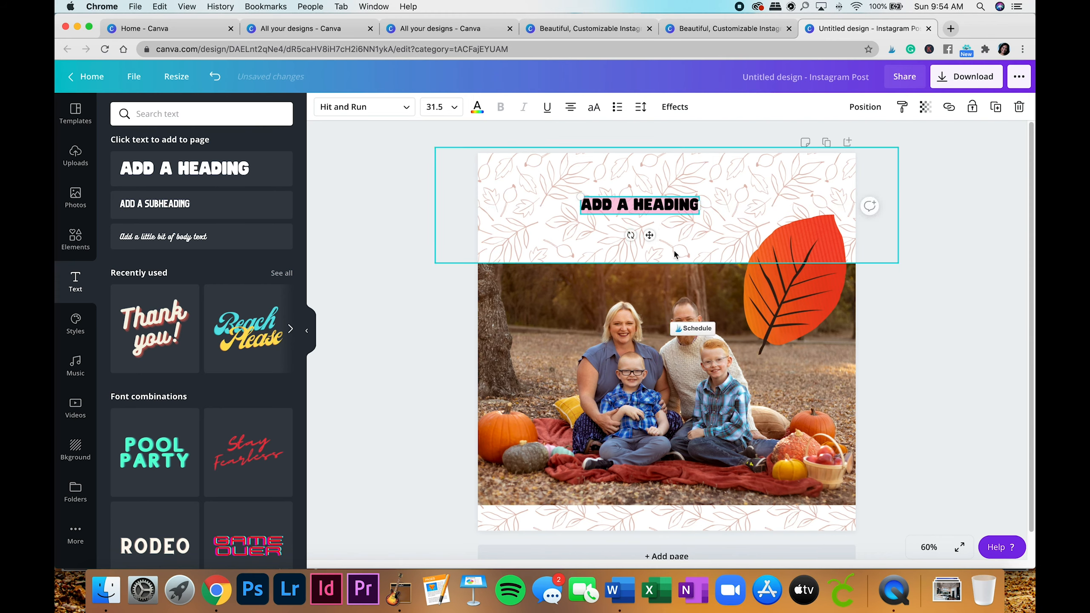
type("FALL MINI")
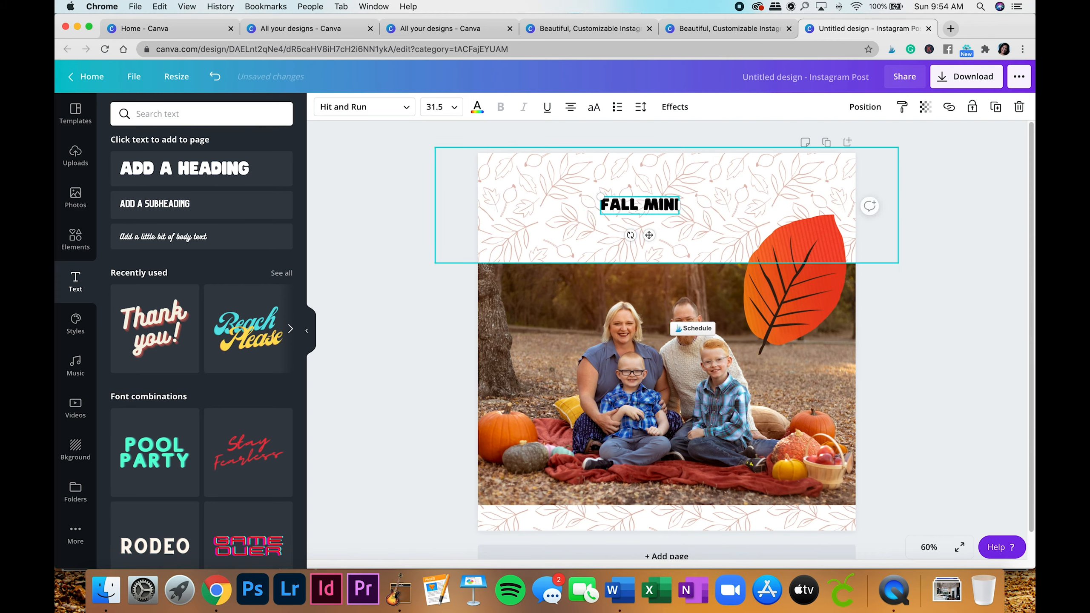
type("S")
left_click(401, 305)
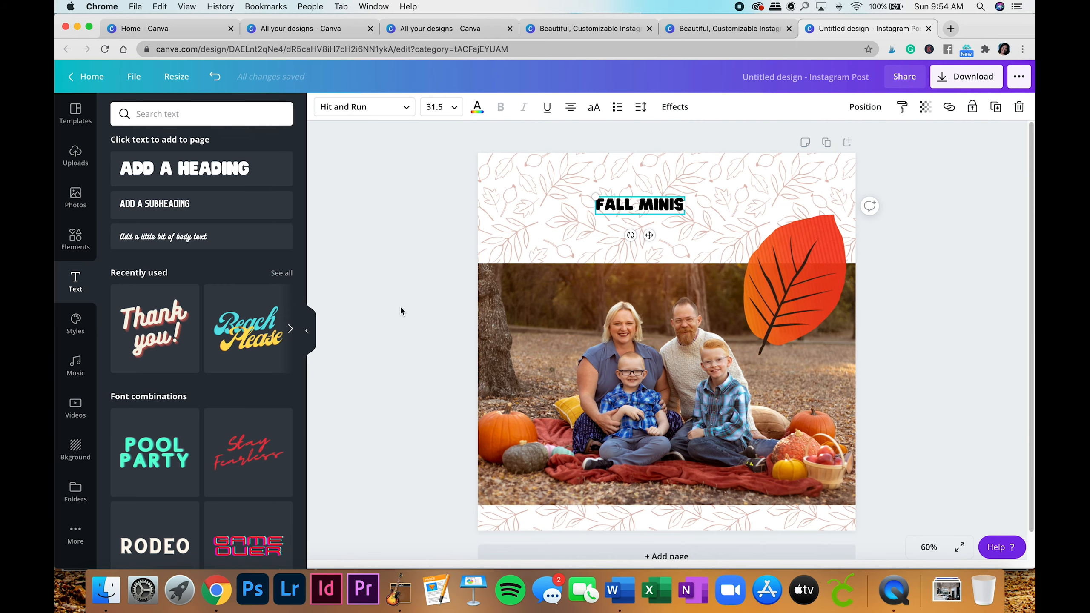
left_click(663, 209)
key("Delete")
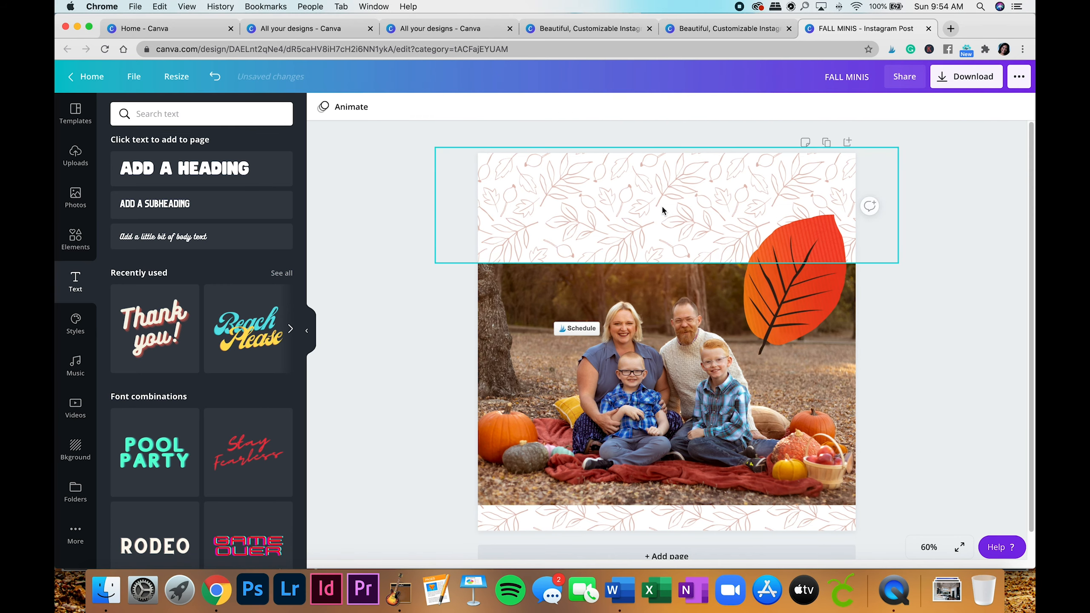
Look through the ready-made font combinations in the text library for a title style
scroll(156, 381, "down", 15)
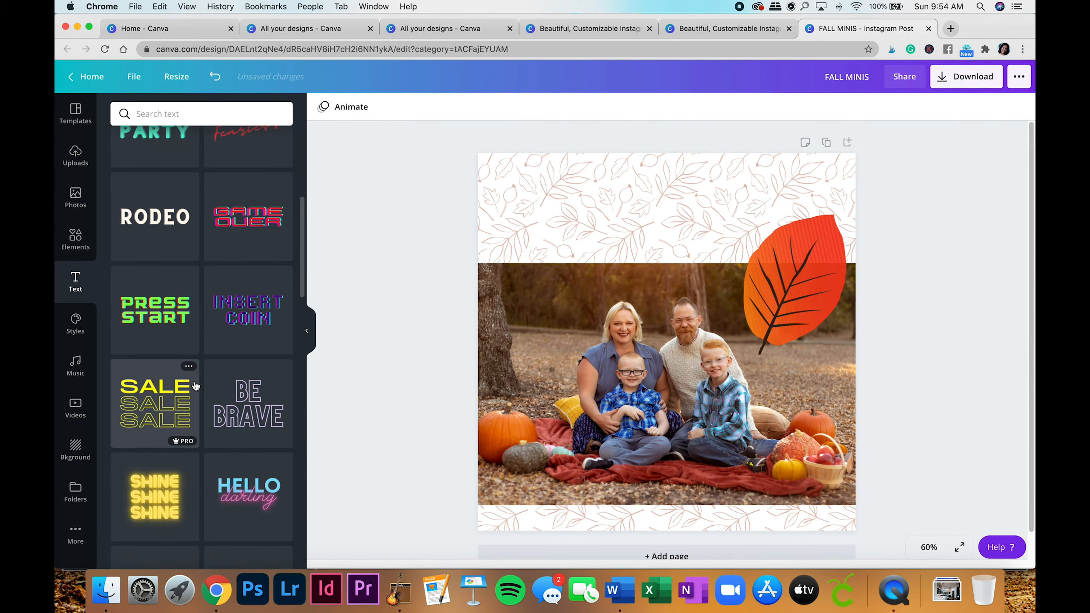
scroll(194, 376, "down", 5)
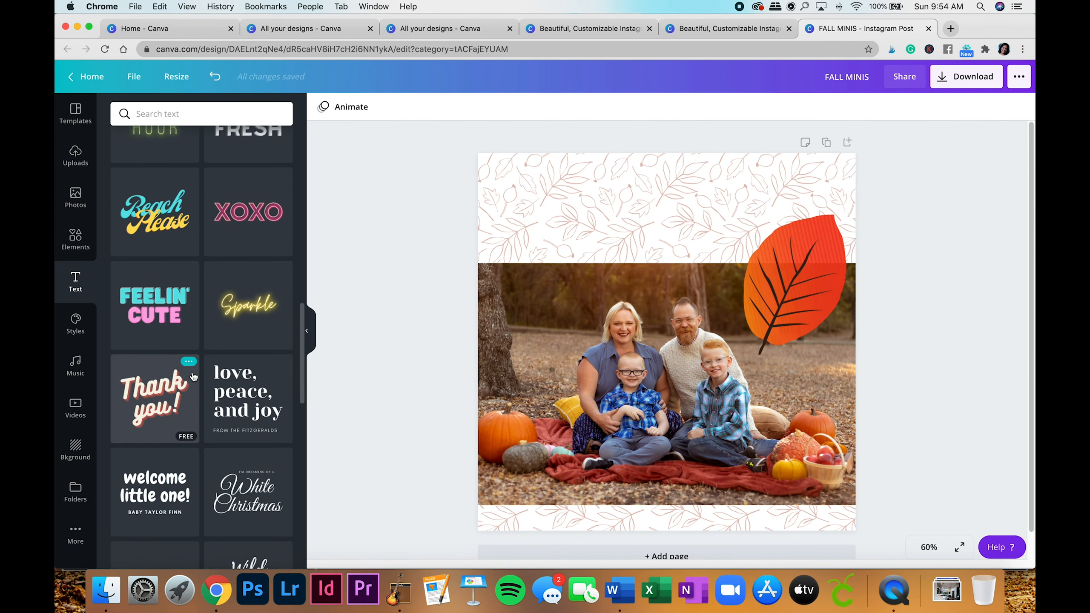
scroll(193, 376, "down", 10)
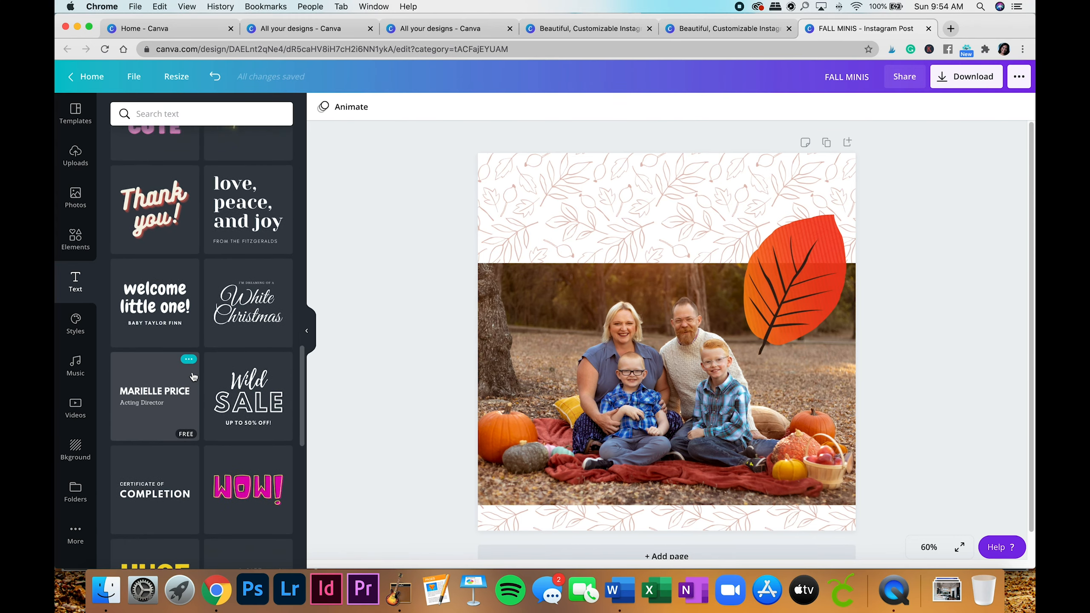
scroll(193, 376, "down", 10)
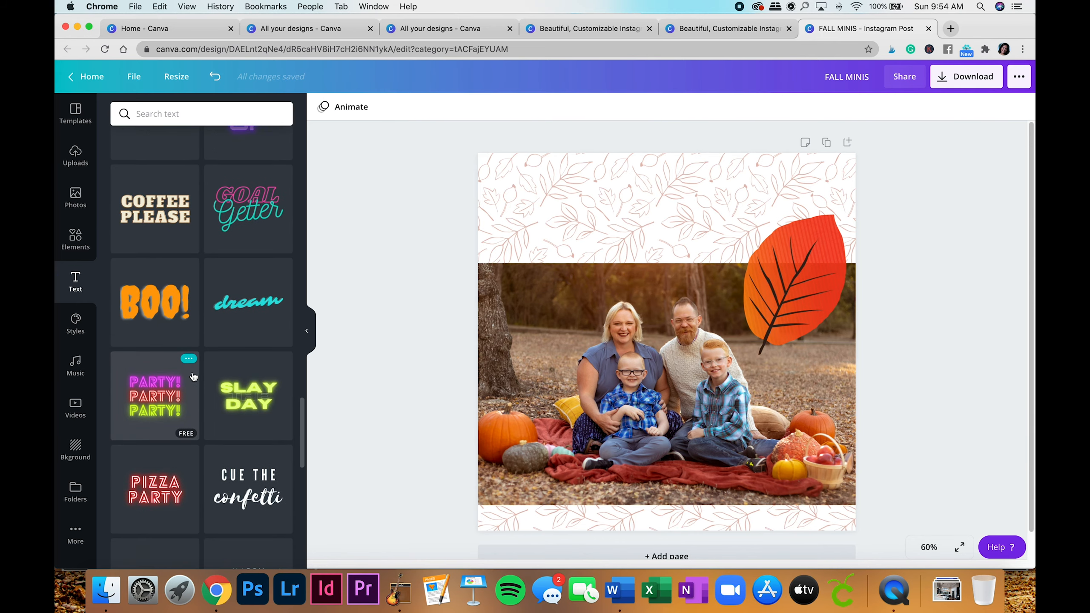
scroll(194, 376, "down", 8)
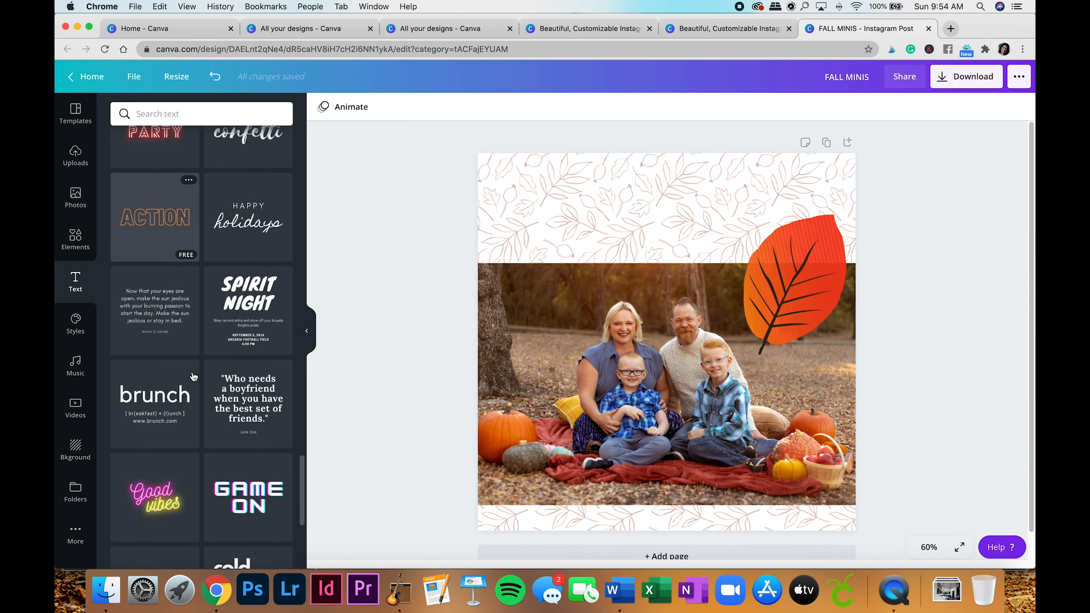
scroll(193, 376, "down", 10)
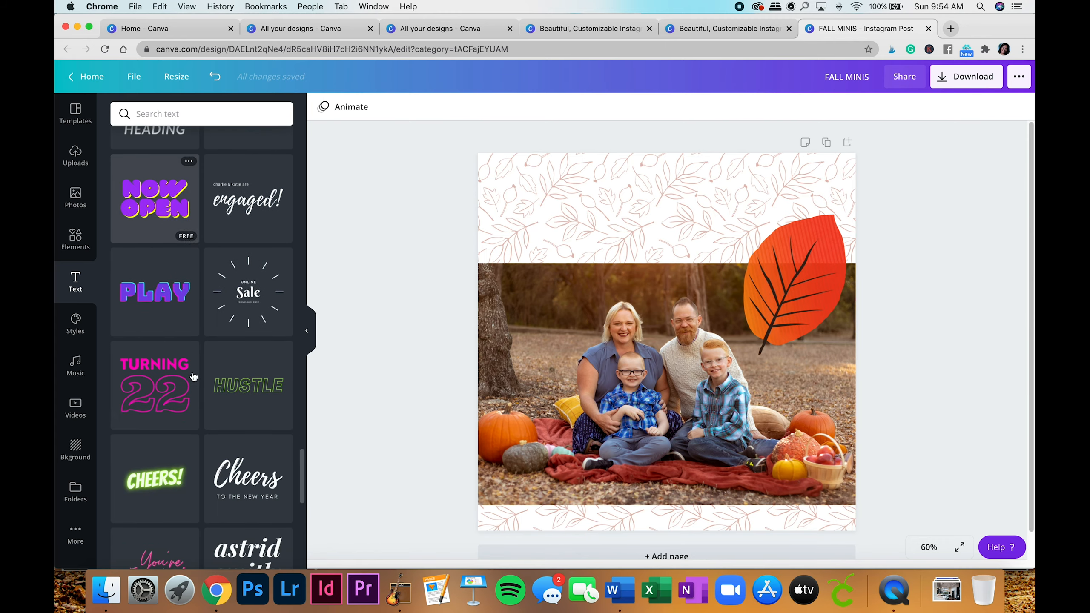
scroll(193, 377, "down", 8)
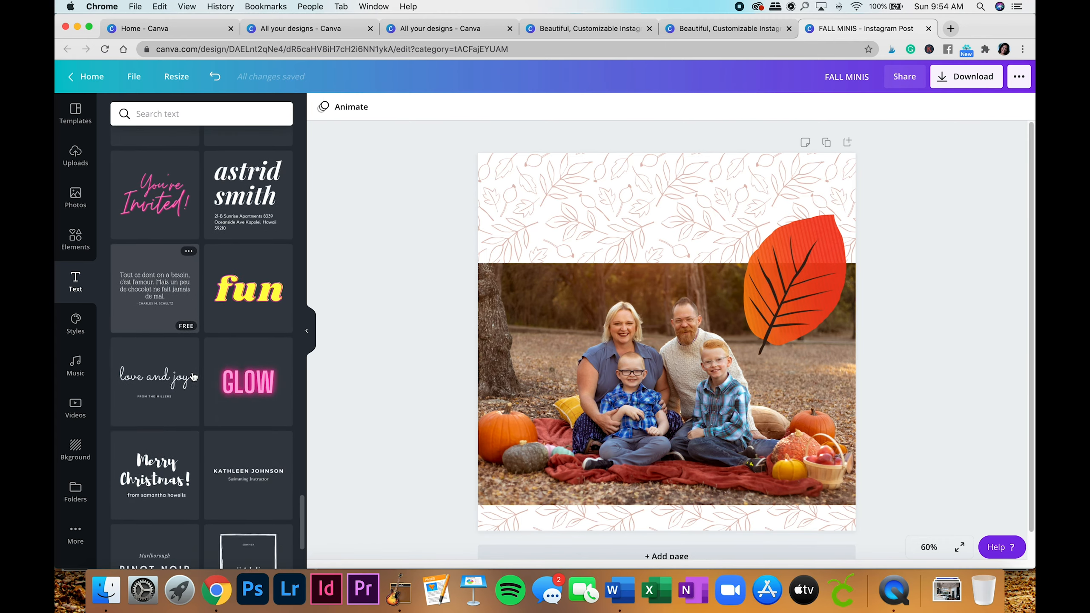
scroll(195, 377, "up", 12)
scroll(193, 377, "up", 15)
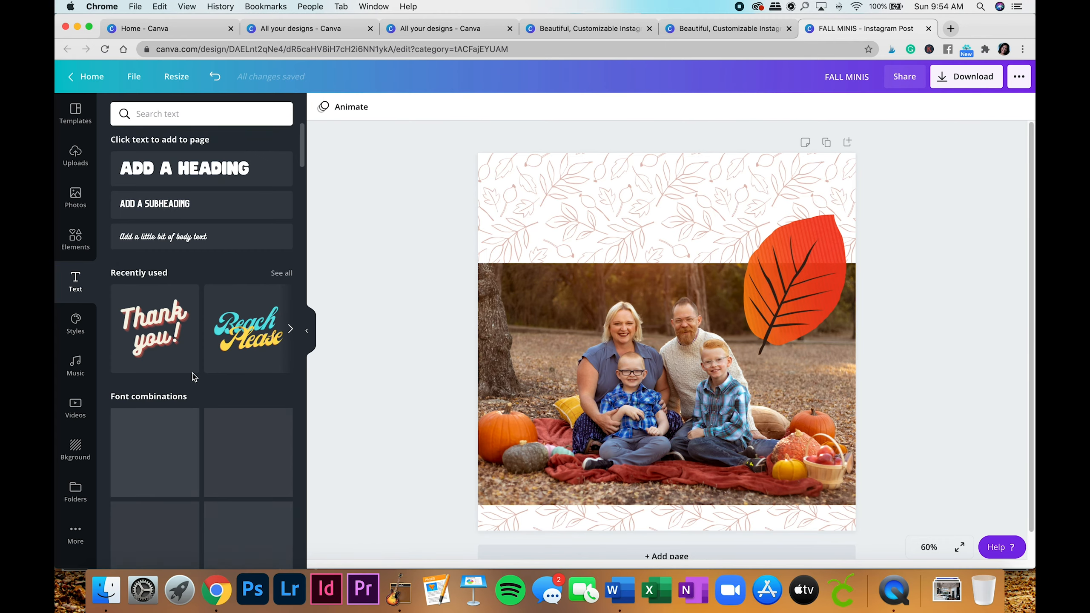
scroll(194, 377, "down", 3)
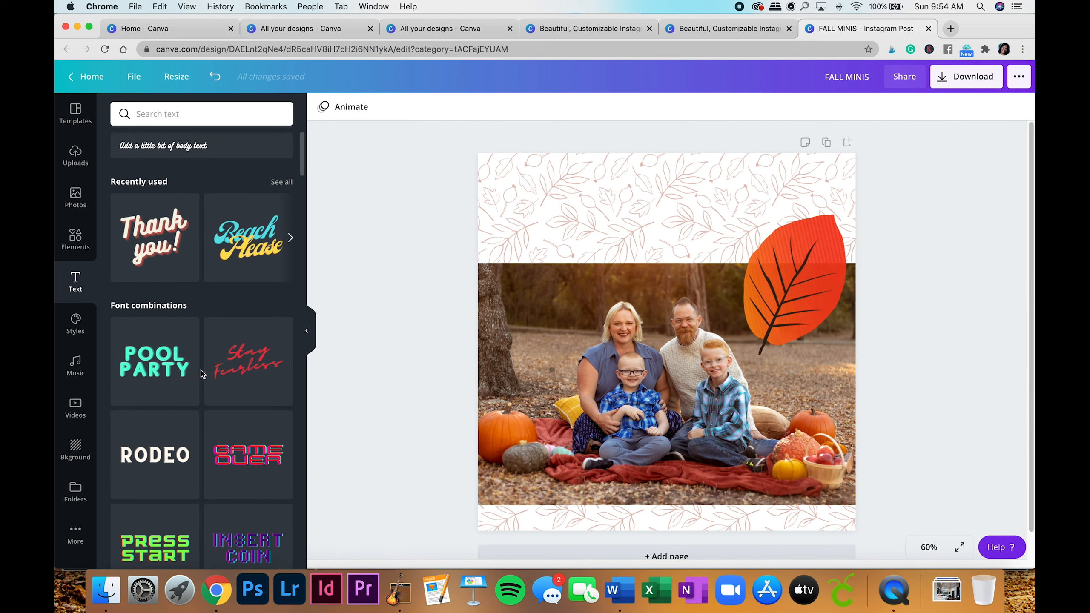
scroll(202, 374, "down", 3)
scroll(202, 372, "up", 6)
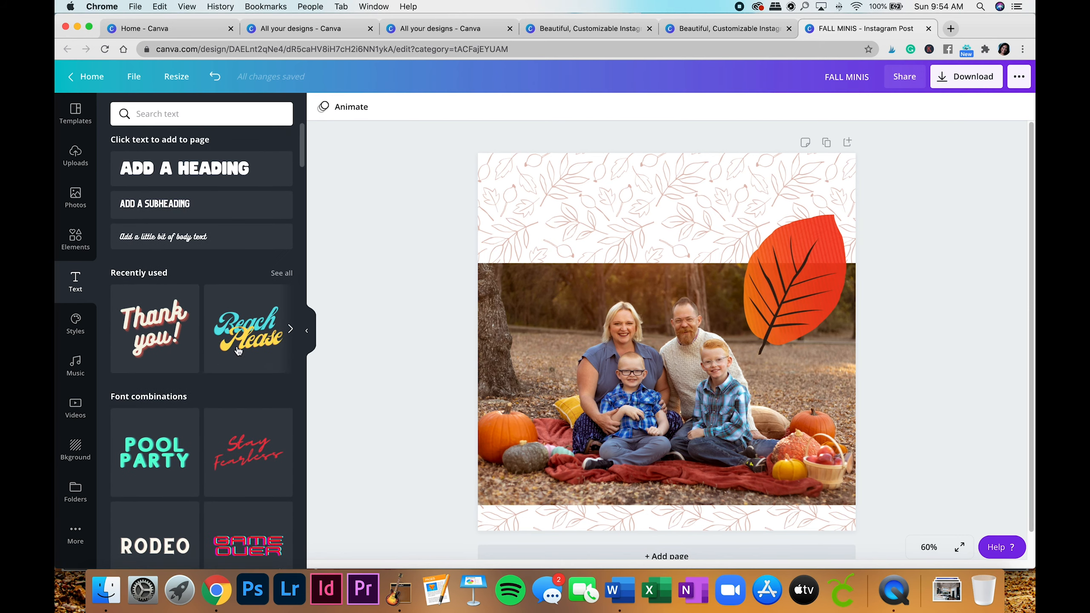
Insert the recently used "Beach Please" font combination and delete its yellow "Please" line
left_click(258, 341)
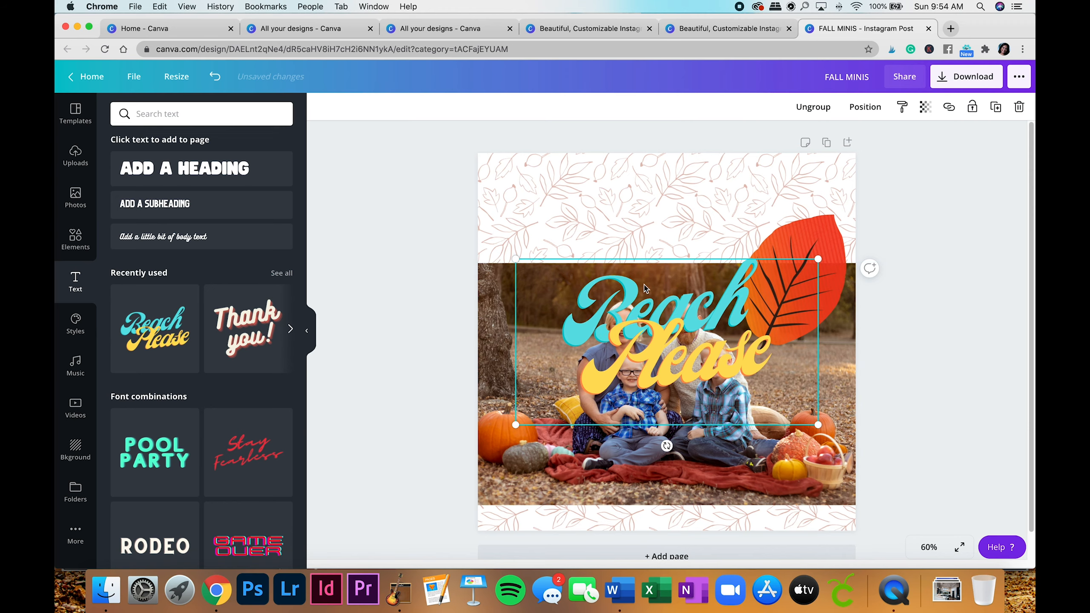
left_click(695, 353)
key("BackSpace")
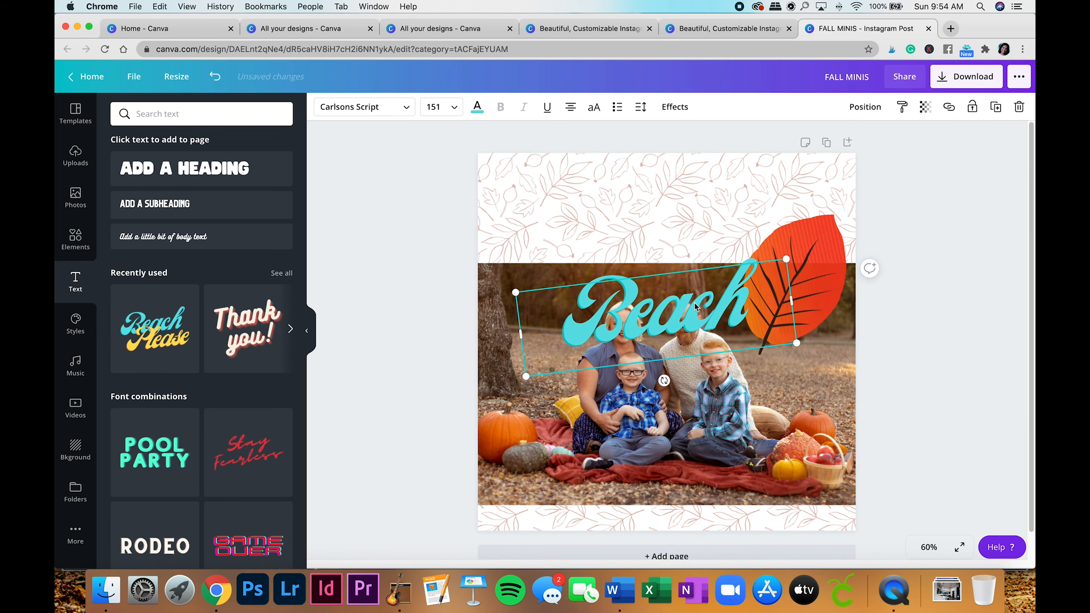
Replace the word "Beach" with "fall minis" and move the title onto the leaf pattern above the photo
double_click(691, 298)
type("fall")
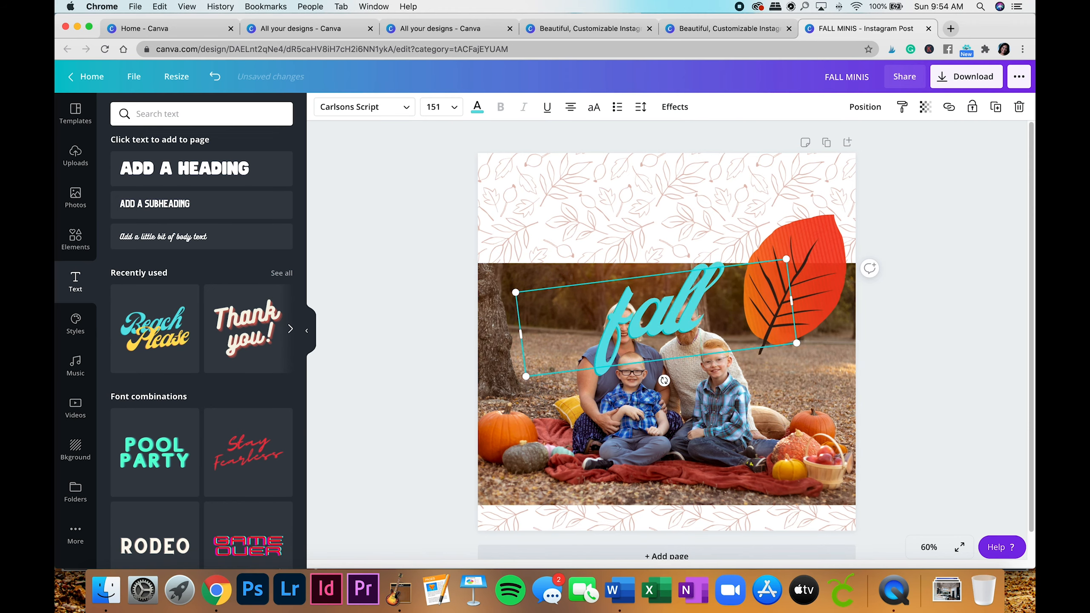
type(" minis")
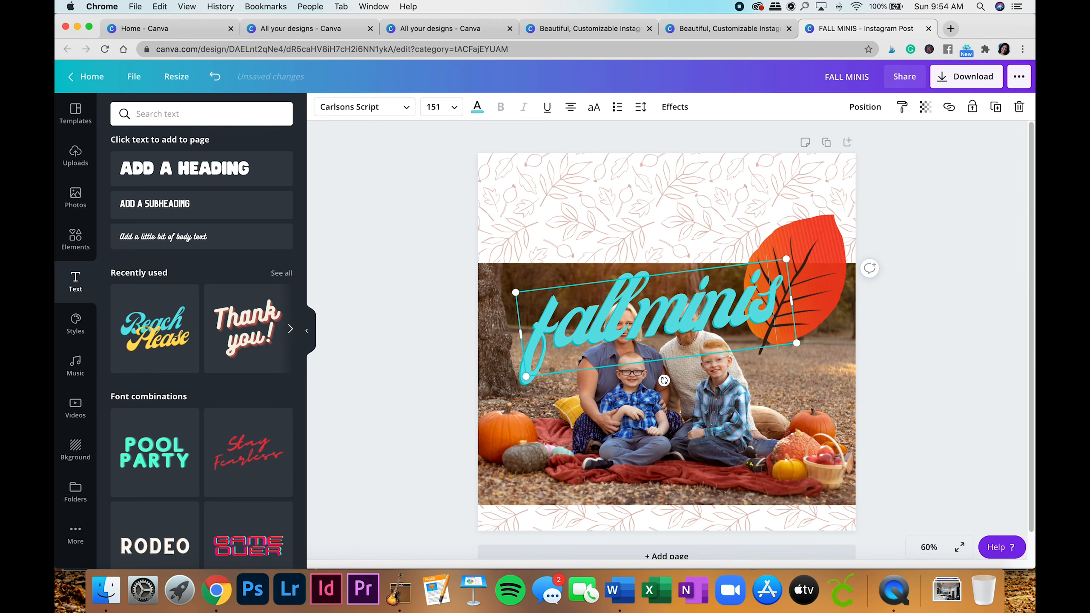
left_click(922, 238)
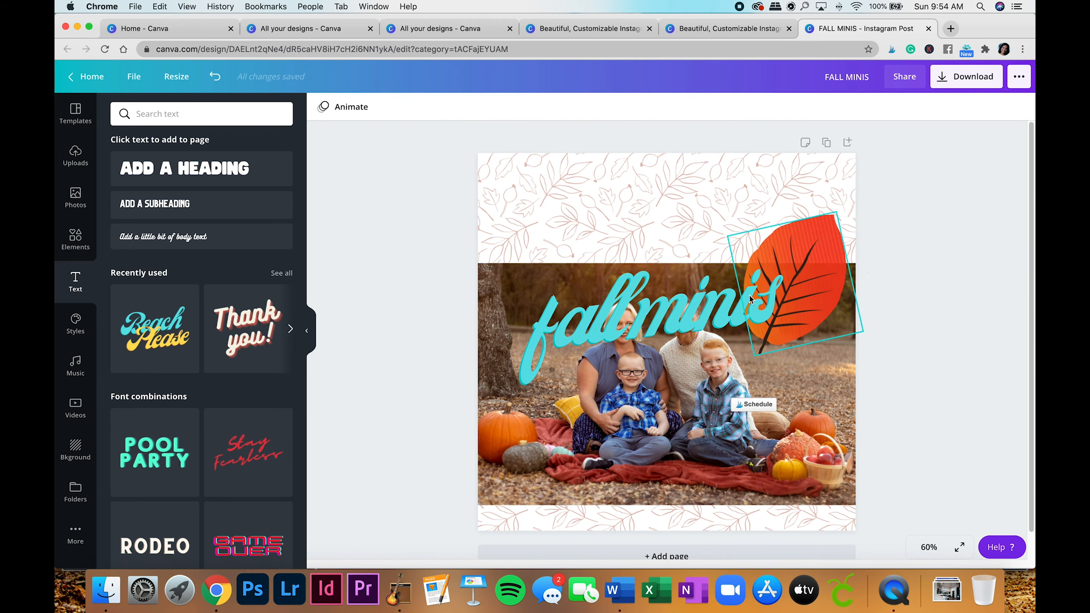
left_click(698, 321)
left_click_drag(697, 322, 677, 220)
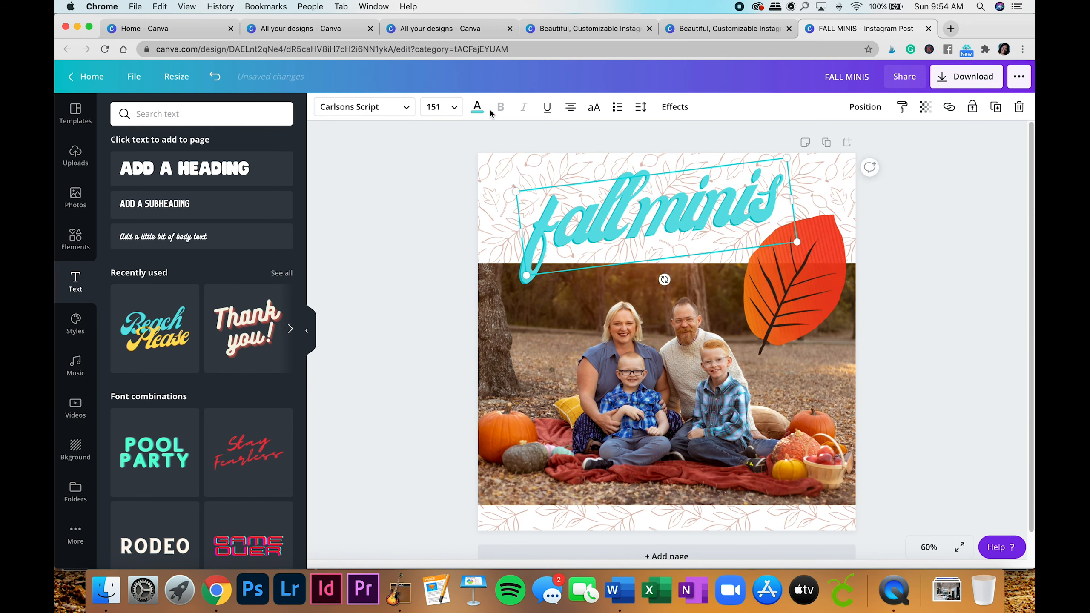
Recolor the "fall minis" title with the rust brown from the photo colors, after trying the photo's darker shades
left_click(477, 107)
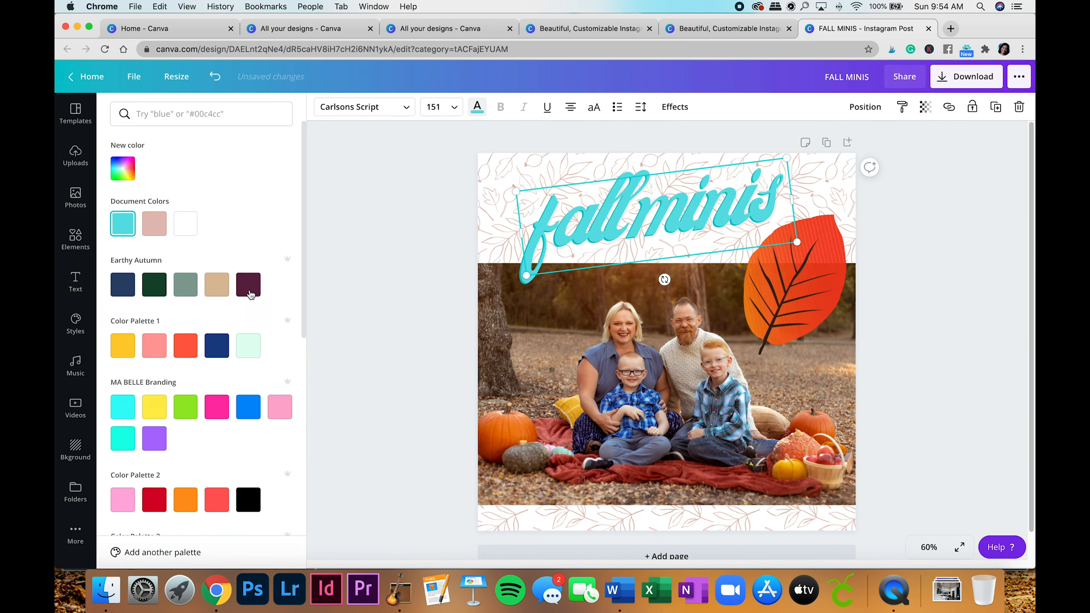
scroll(269, 293, "down", 9)
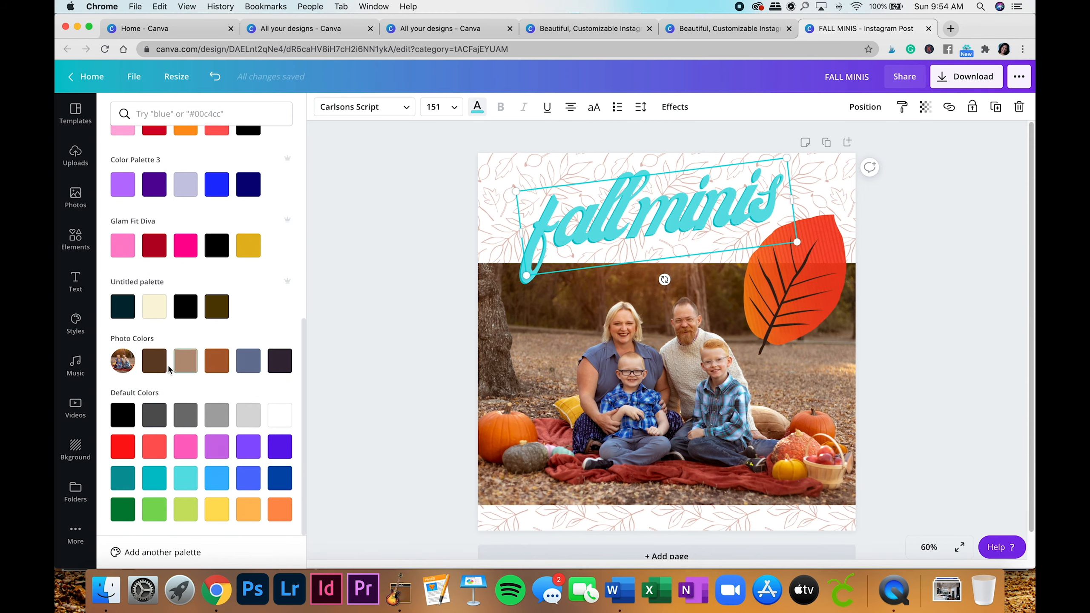
left_click(277, 363)
left_click(161, 371)
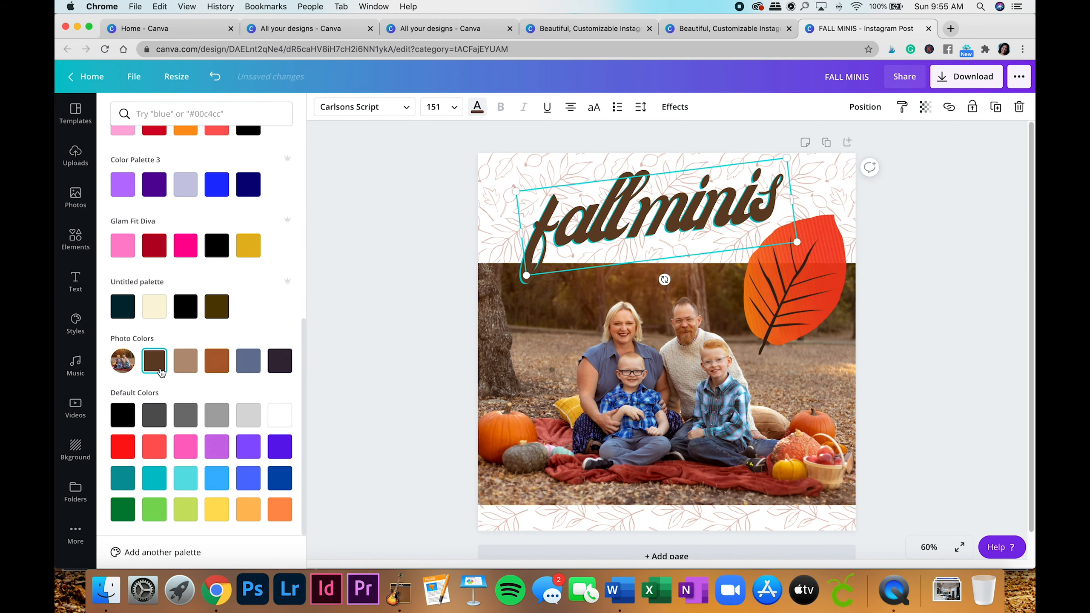
left_click(224, 363)
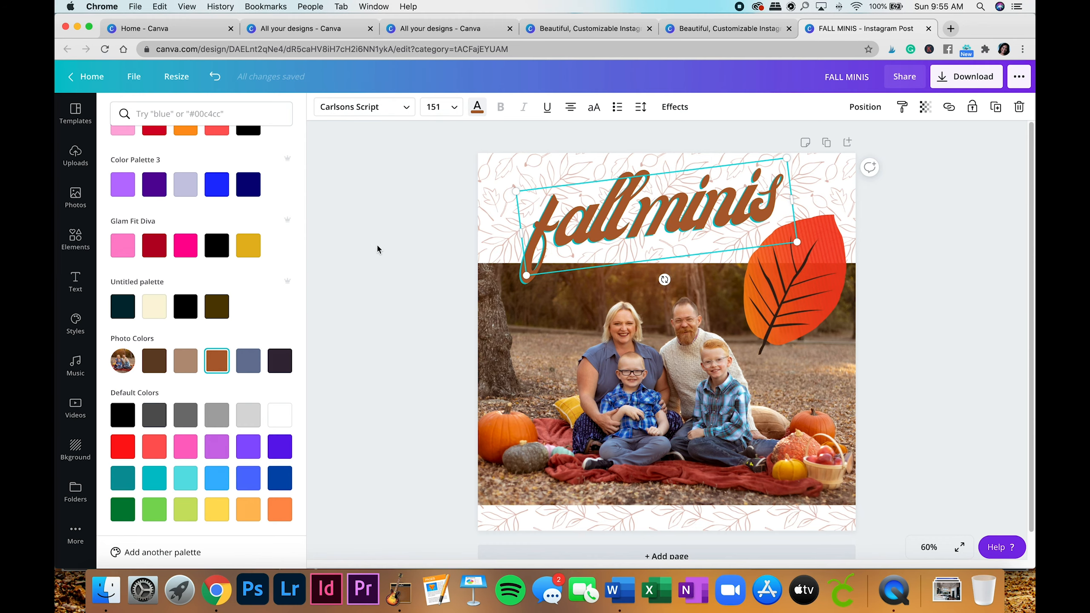
left_click(399, 239)
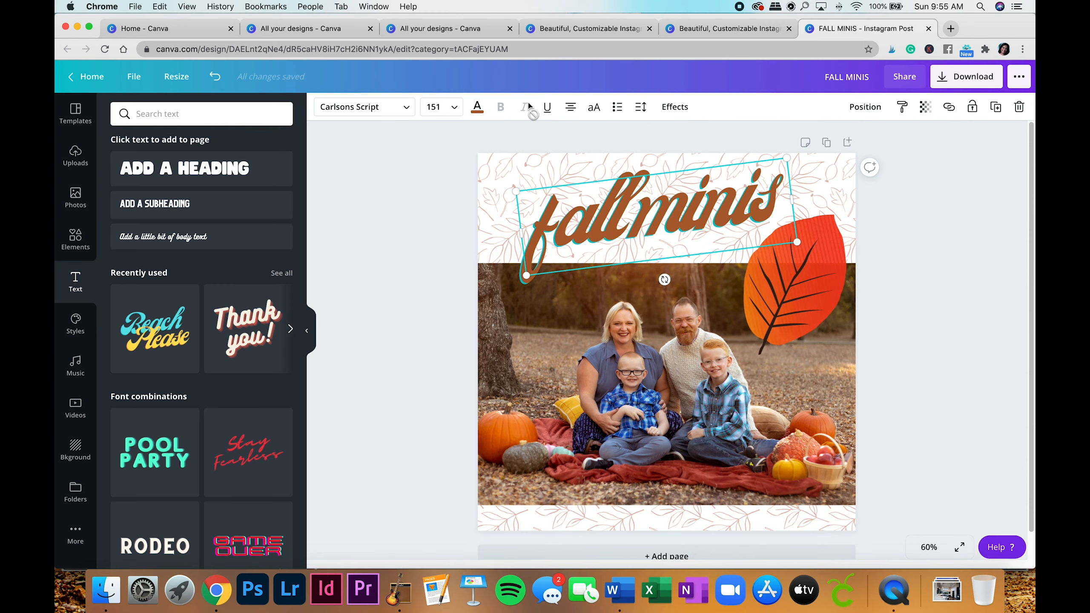
Set the title's shadow offset to 52 and open the shadow's color choices
left_click(675, 107)
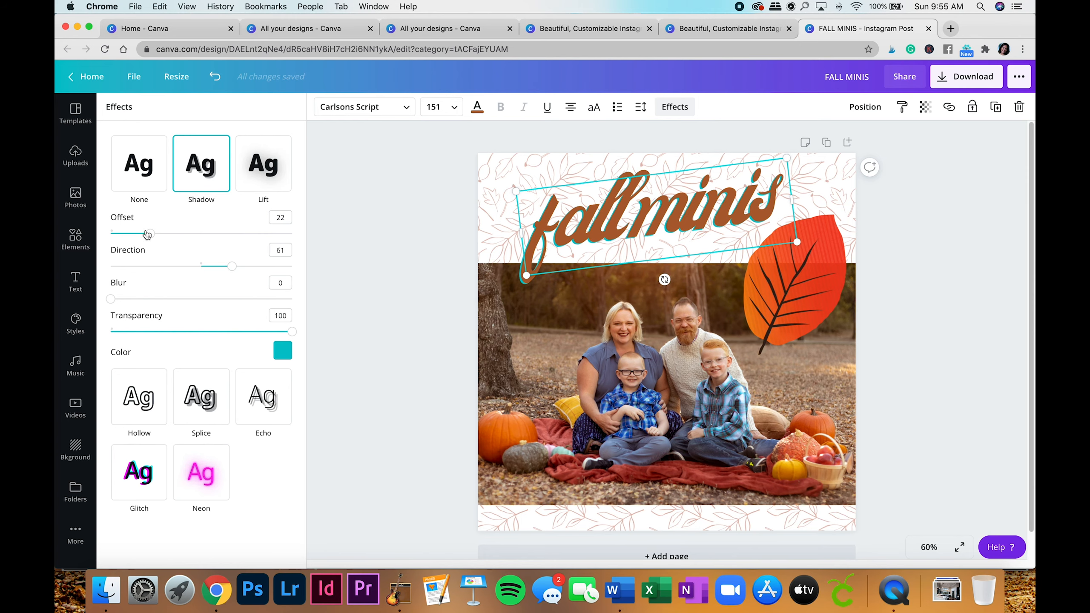
left_click_drag(155, 240, 206, 227)
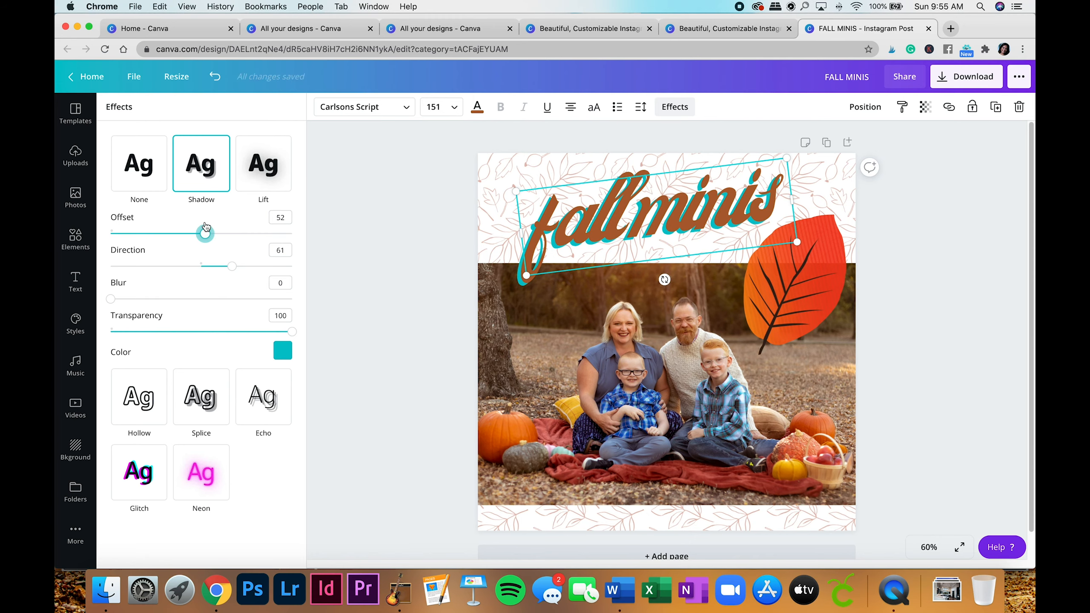
left_click(282, 351)
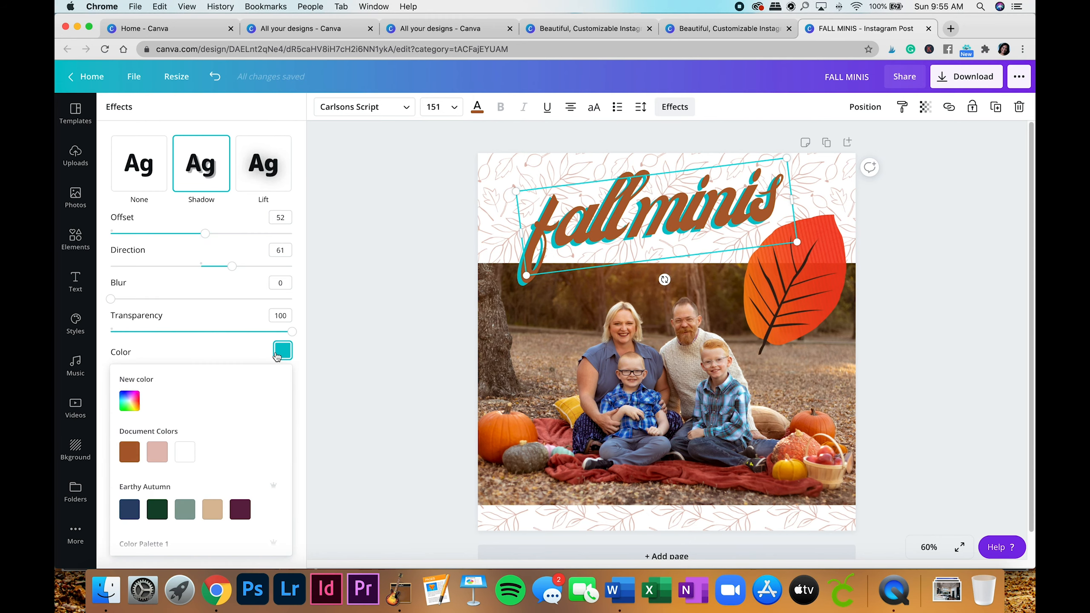
Try the document's dusty pink, the burgundy #602145 and the untitled palette's dark brown as the title's shadow color
scroll(188, 485, "down", 10)
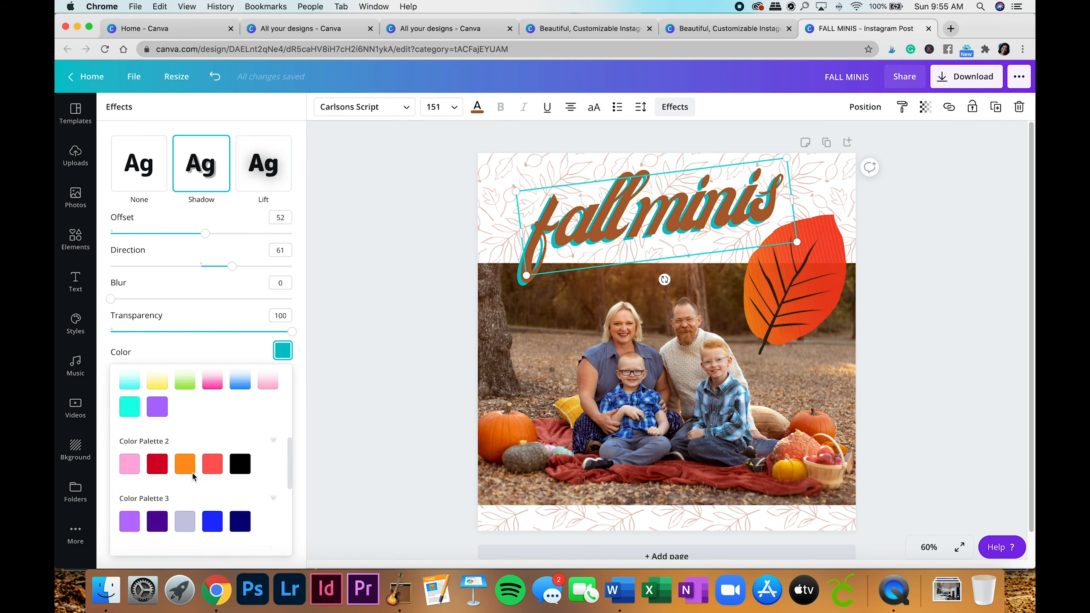
scroll(172, 466, "up", 10)
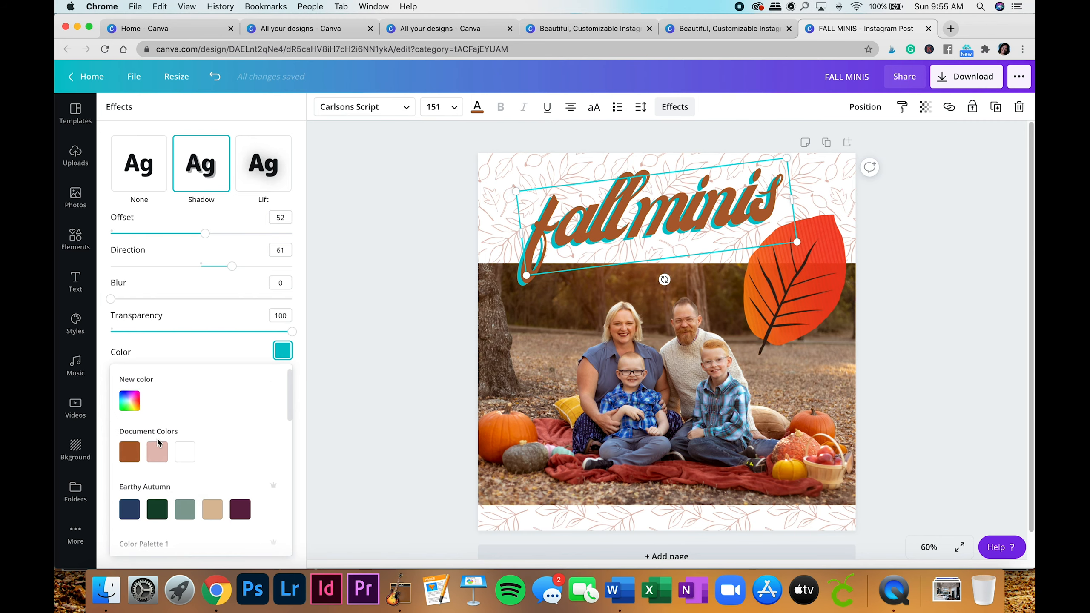
left_click(151, 453)
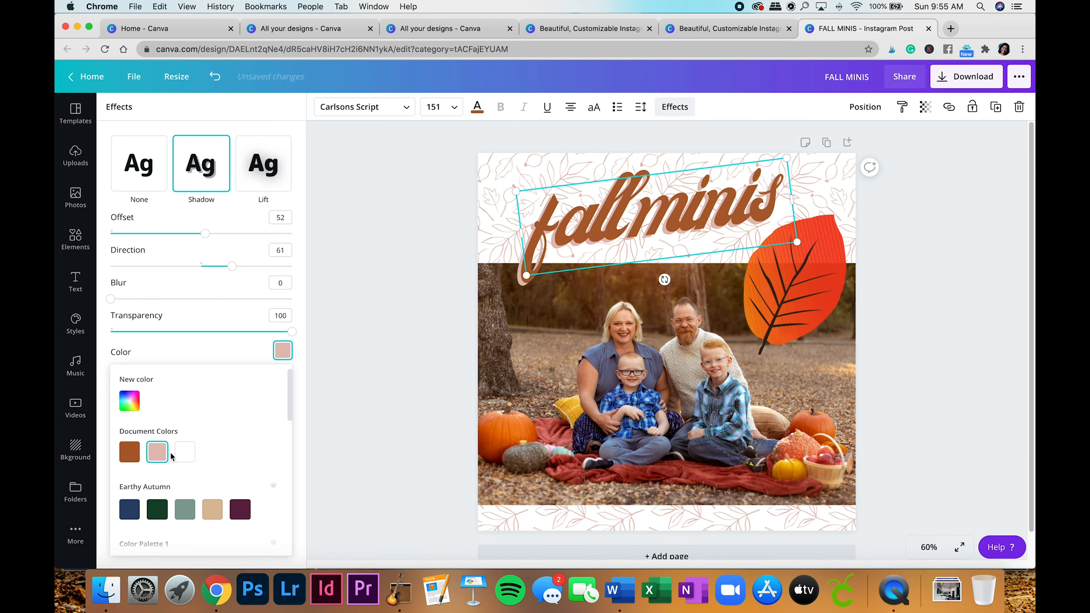
scroll(171, 456, "down", 3)
left_click(239, 405)
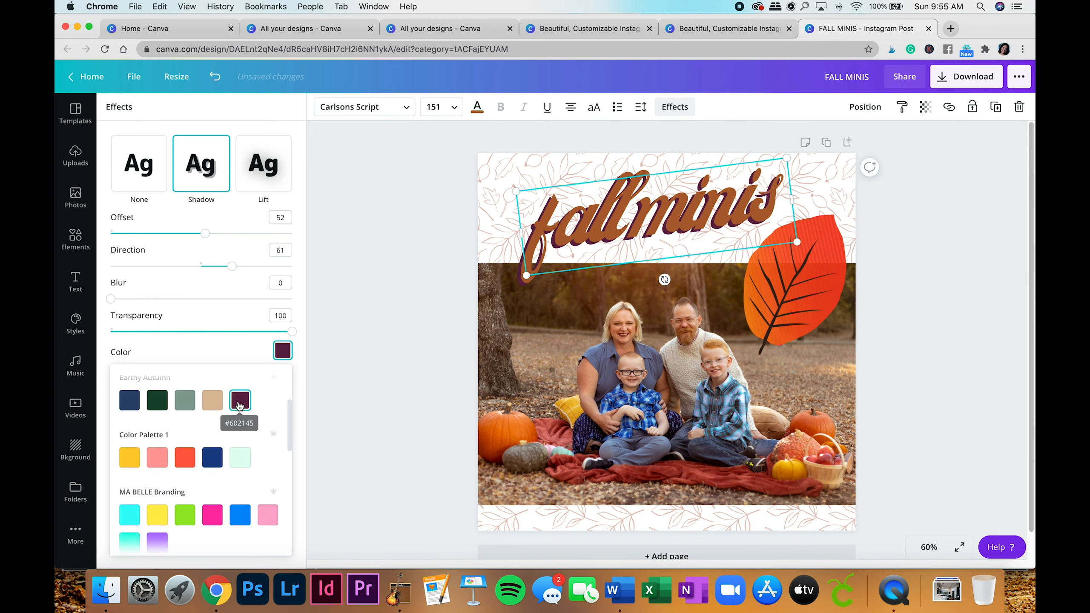
scroll(239, 406, "down", 6)
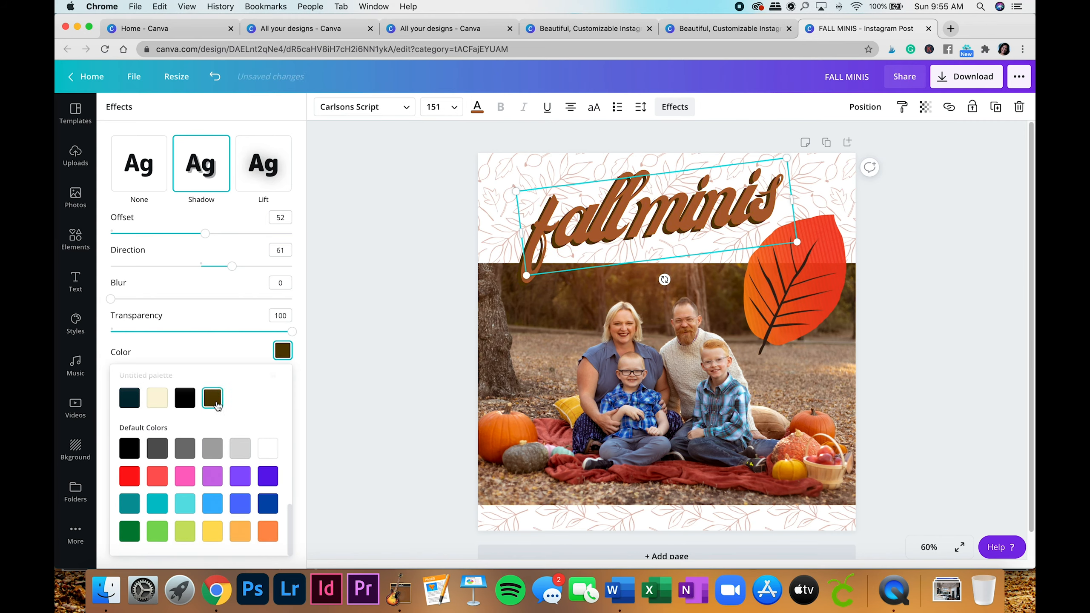
scroll(213, 468, "up", 2)
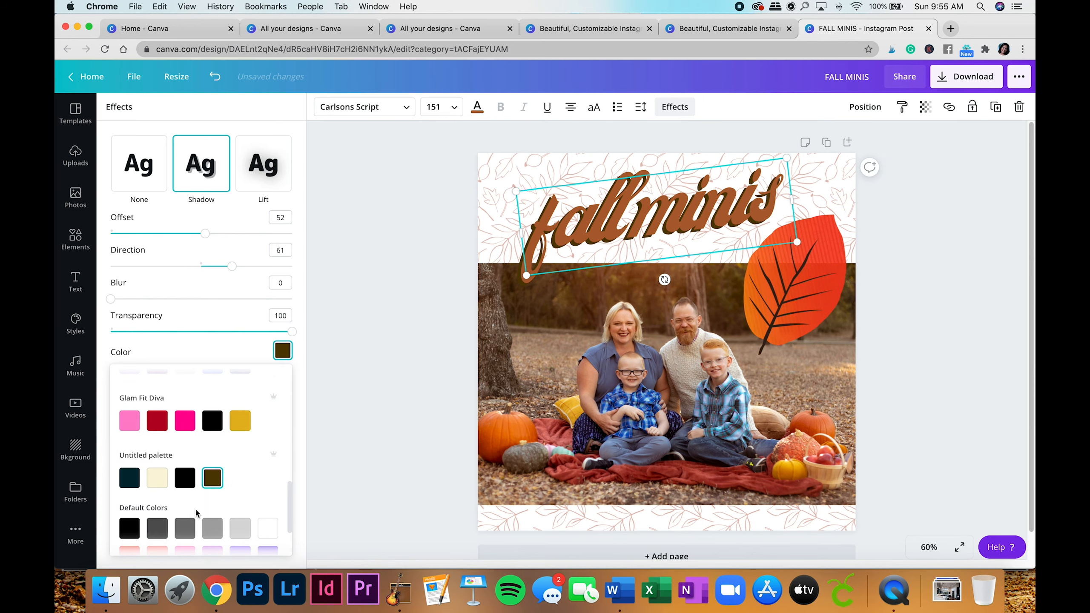
scroll(198, 513, "down", 2)
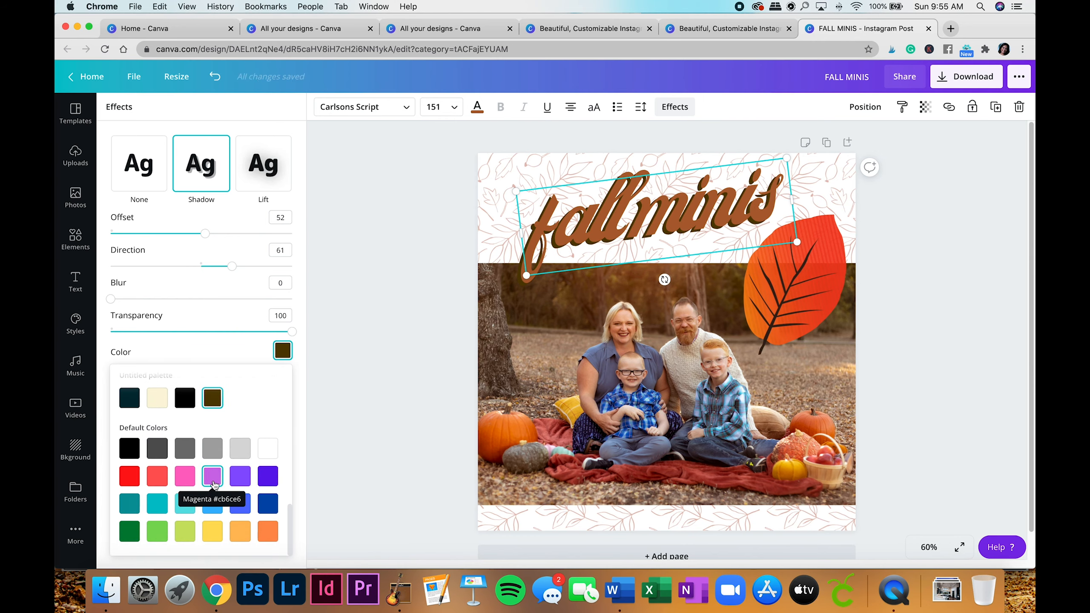
Set the title's shadow to the default orange #FF914D, darken it to a custom deep reddish brown, and deselect the title
left_click(268, 531)
scroll(214, 470, "up", 5)
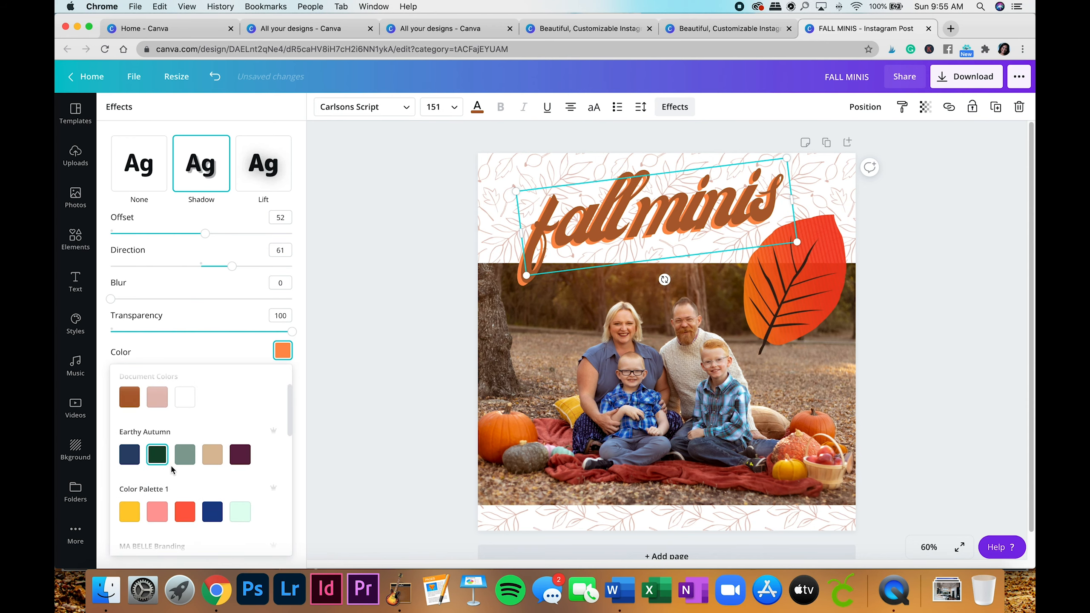
scroll(184, 472, "up", 2)
left_click(133, 402)
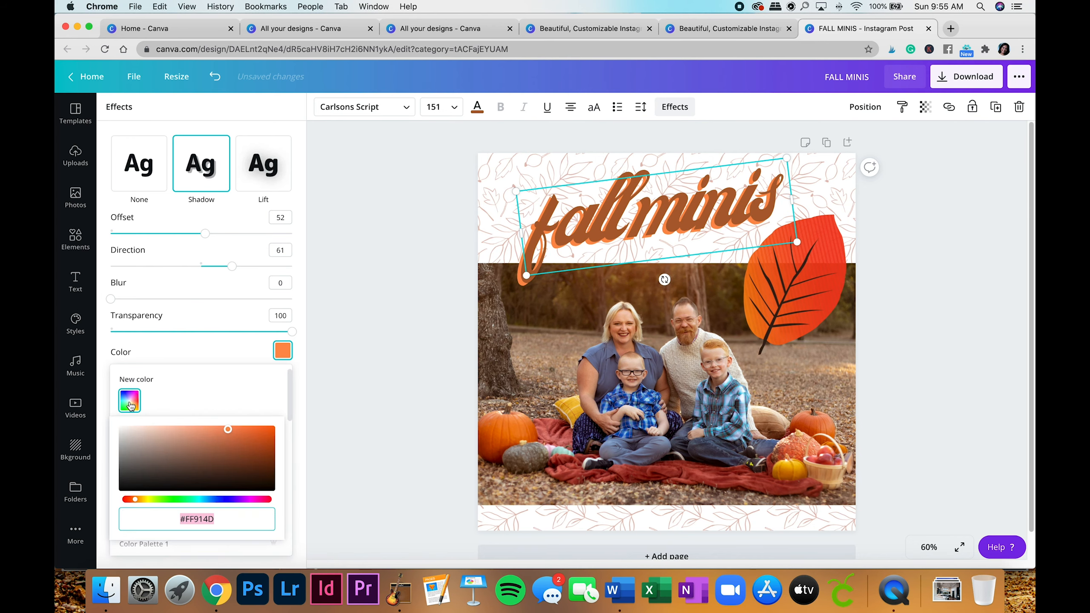
left_click_drag(228, 429, 261, 464)
left_click(228, 348)
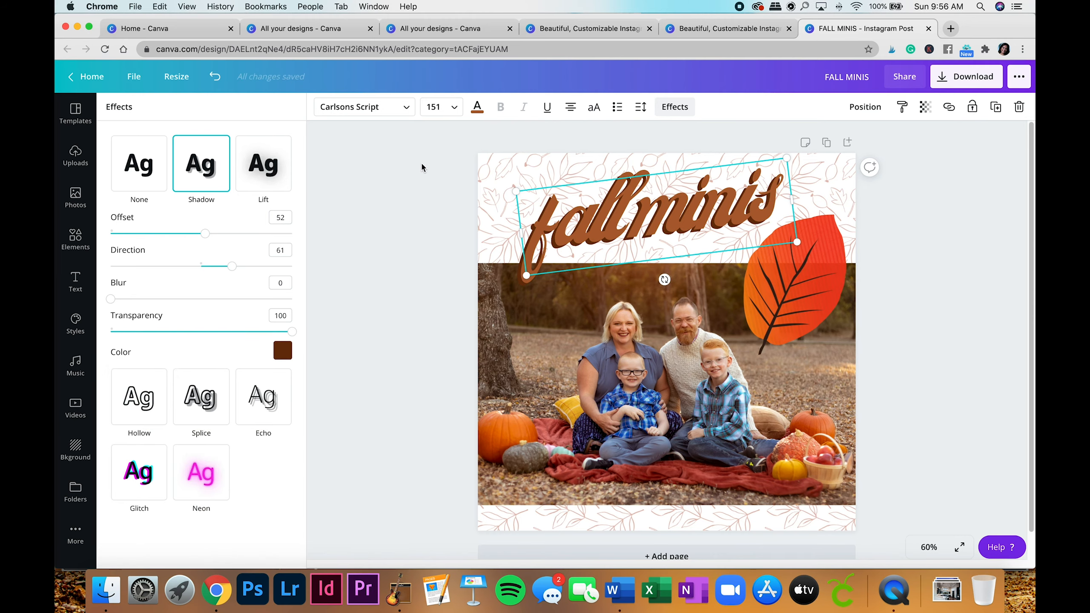
left_click(680, 104)
left_click(447, 250)
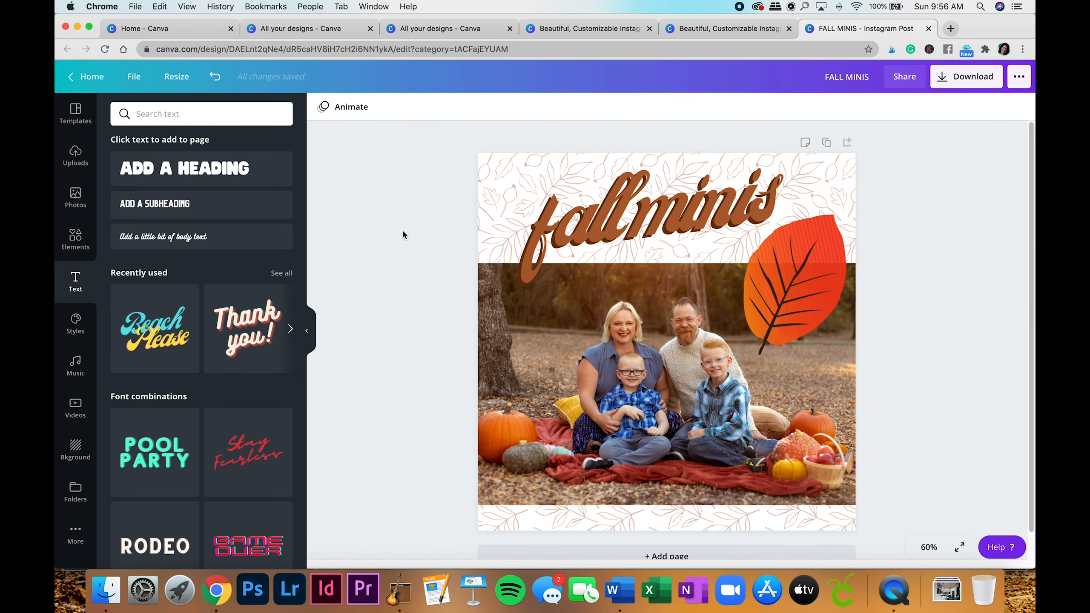
Resize the "fall minis" title to font size 150, keeping it slanted across the patterned area above the photo
left_click(583, 228)
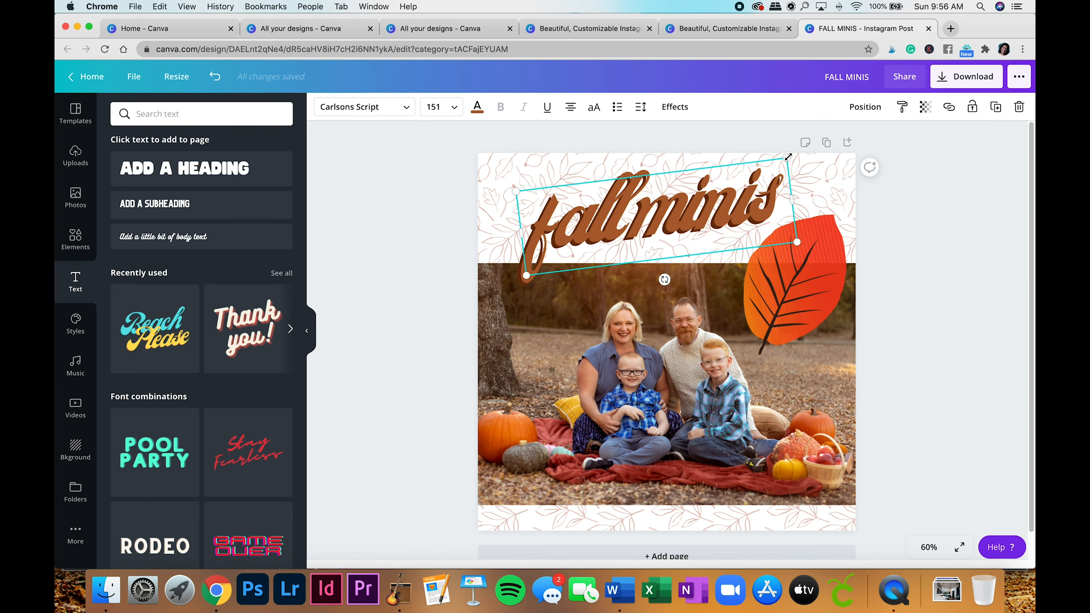
left_click_drag(788, 157, 796, 153)
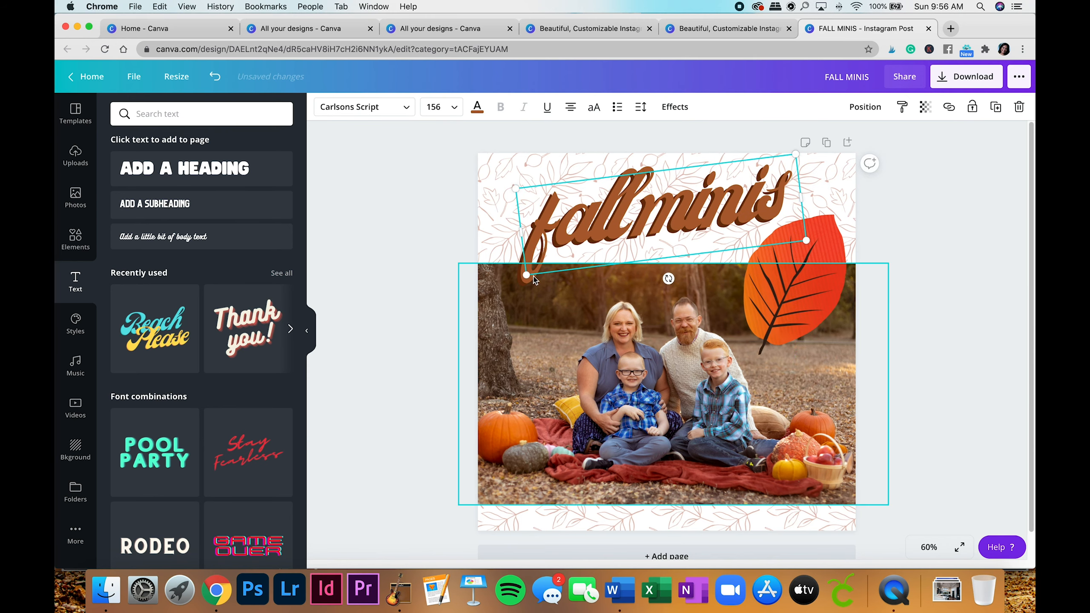
left_click_drag(527, 276, 507, 284)
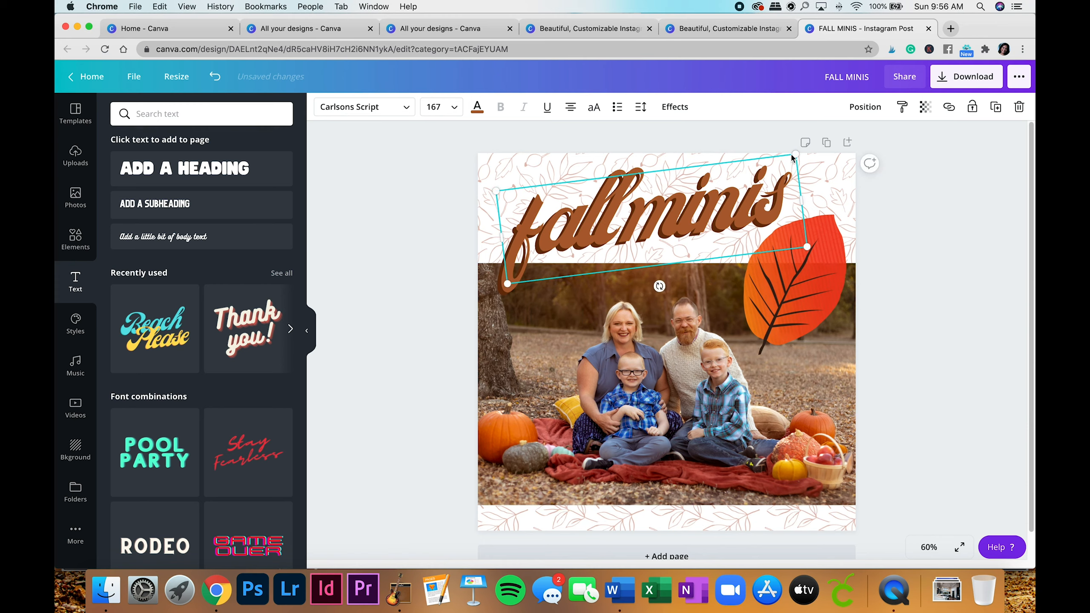
left_click_drag(776, 164, 765, 167)
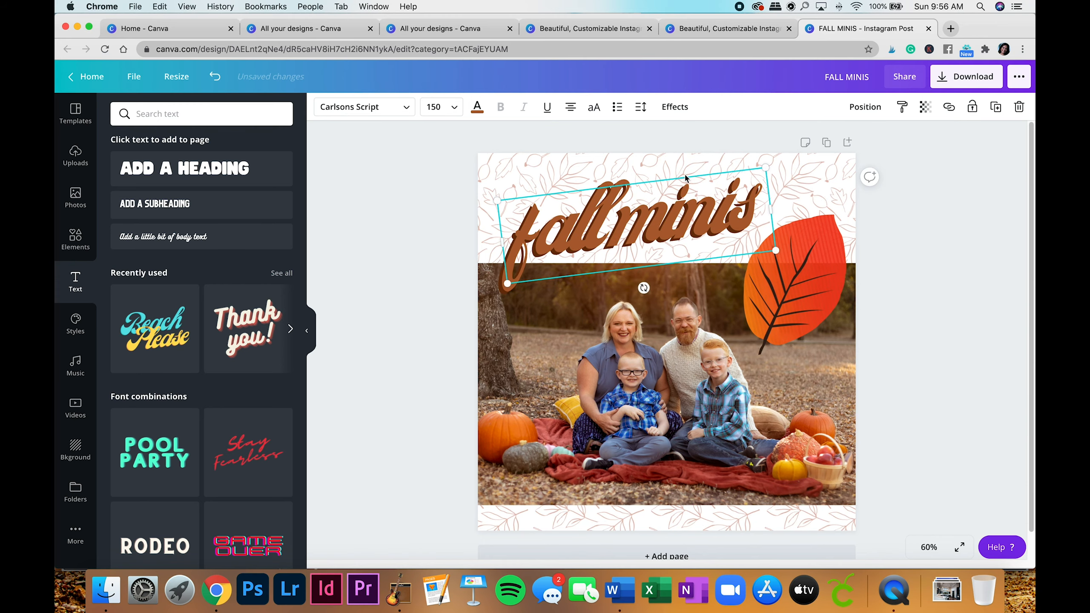
Set the title's letter spacing to -55 and shift the title slightly up and to the right above the photo
left_click(675, 107)
left_click(675, 107)
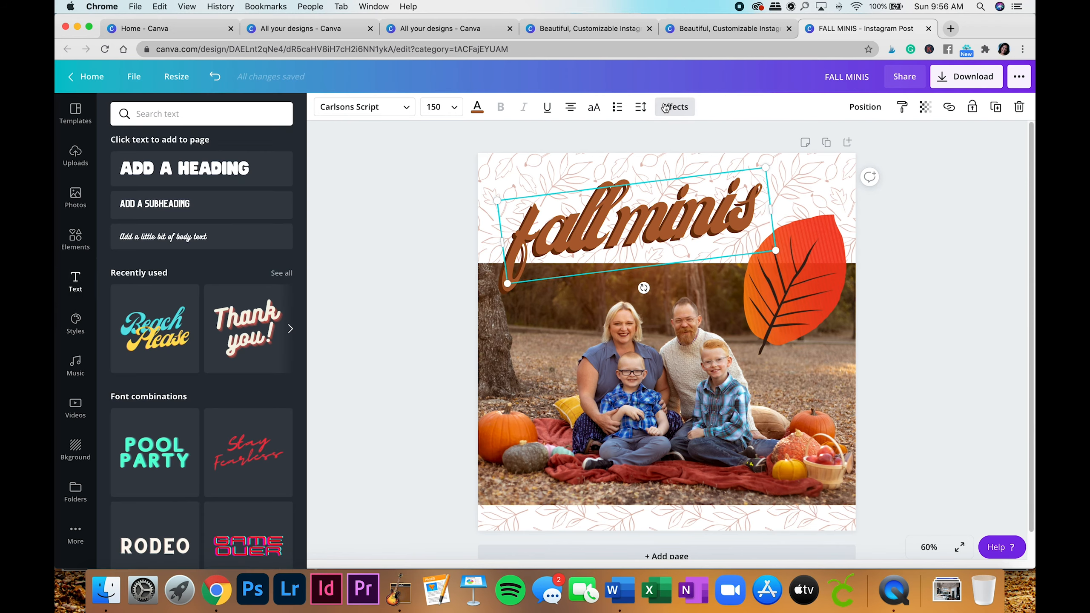
left_click(641, 108)
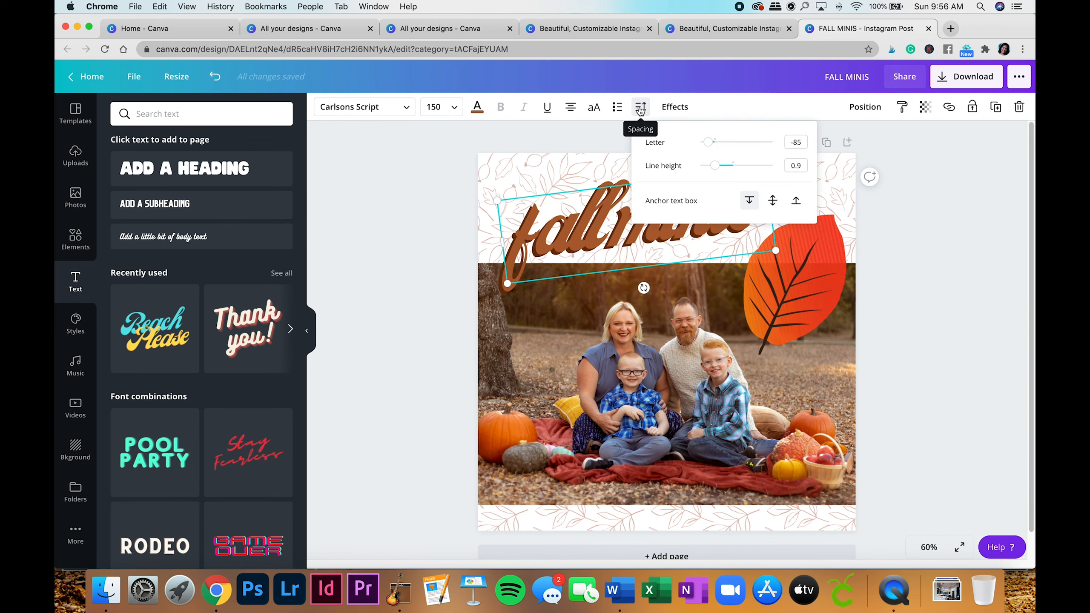
left_click_drag(709, 142, 711, 142)
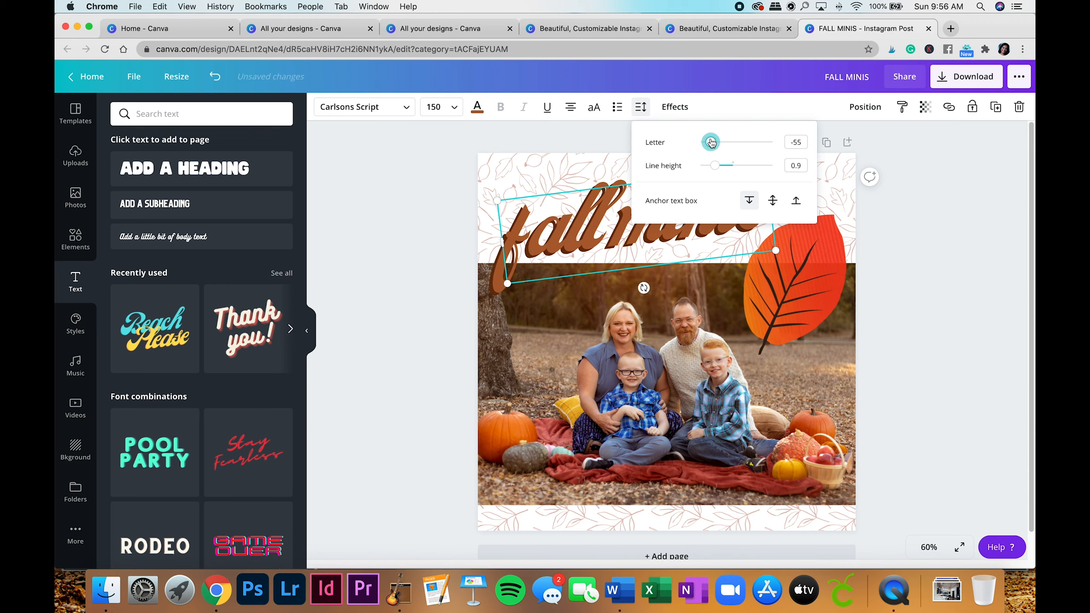
left_click(712, 107)
left_click_drag(653, 210, 674, 201)
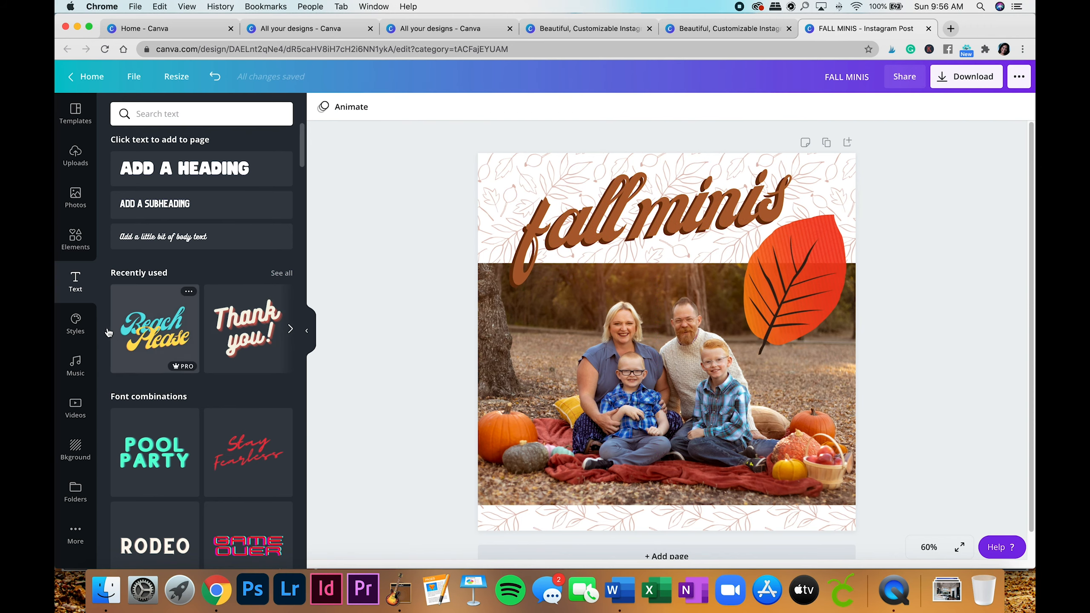
Add a subheading over the orange leaf and replace its text with NOVEMBER
left_click(202, 215)
left_click_drag(746, 321, 800, 257)
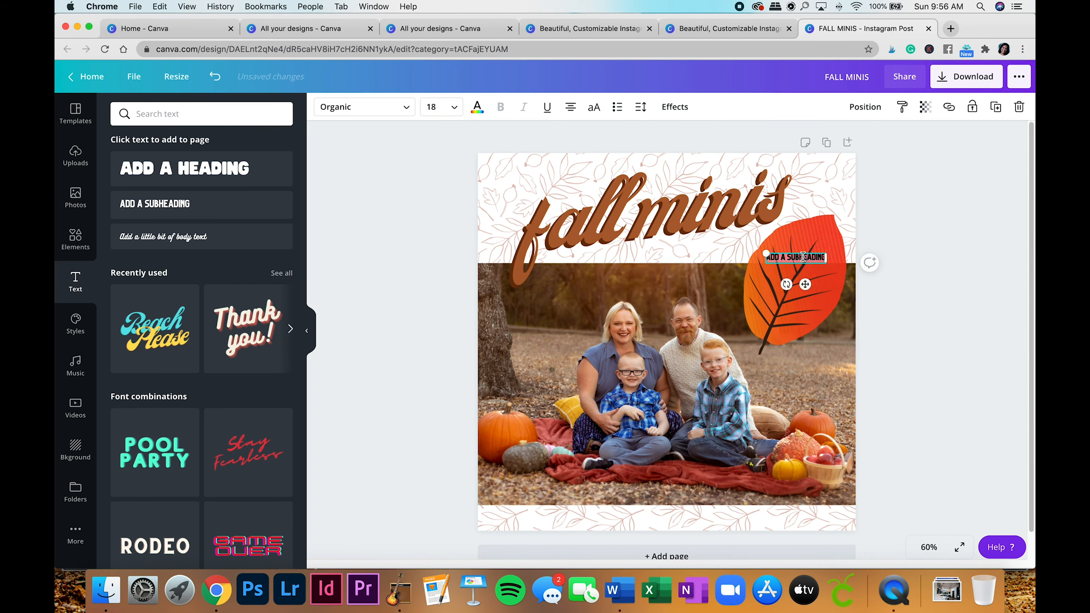
type("LOVE")
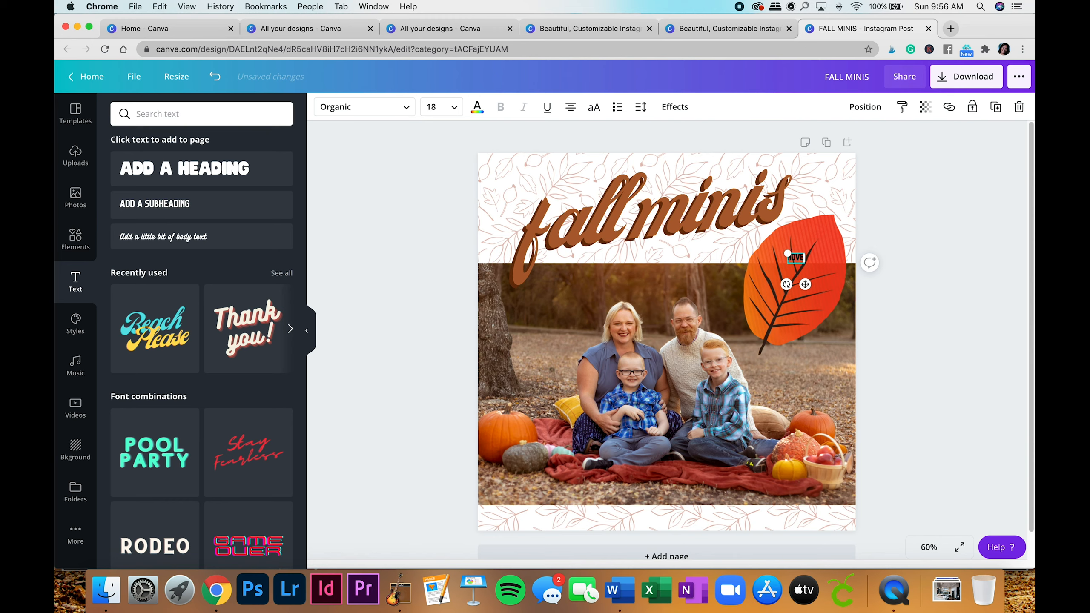
key("BackSpace")
key("BackSpace")
key("BackSpace")
type("NOVEMBER")
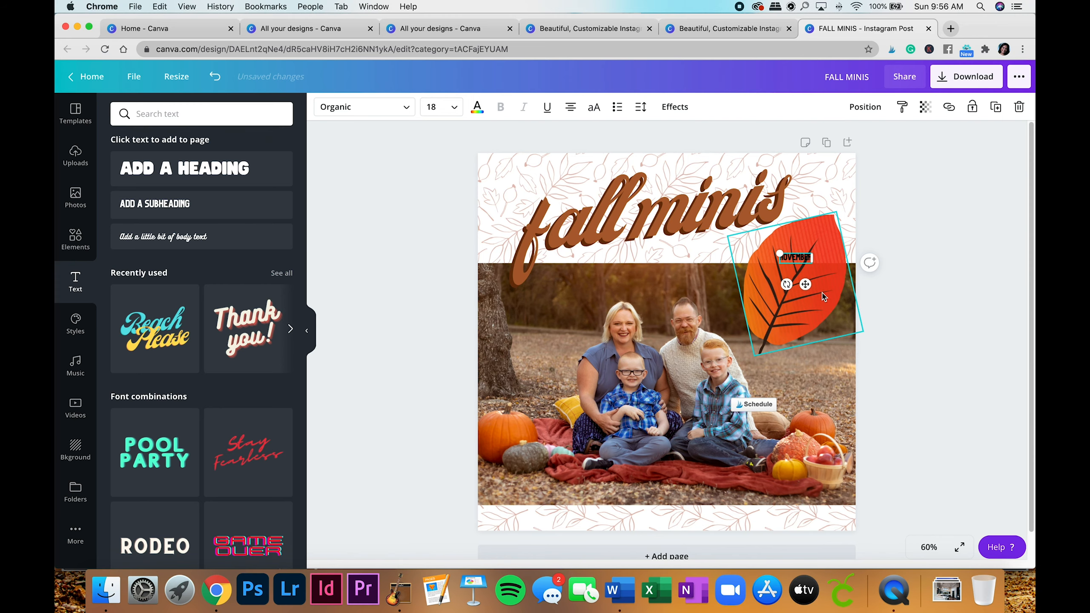
left_click(926, 228)
Set the NOVEMBER text to size 42 and place it across the upper part of the leaf
left_click(797, 264)
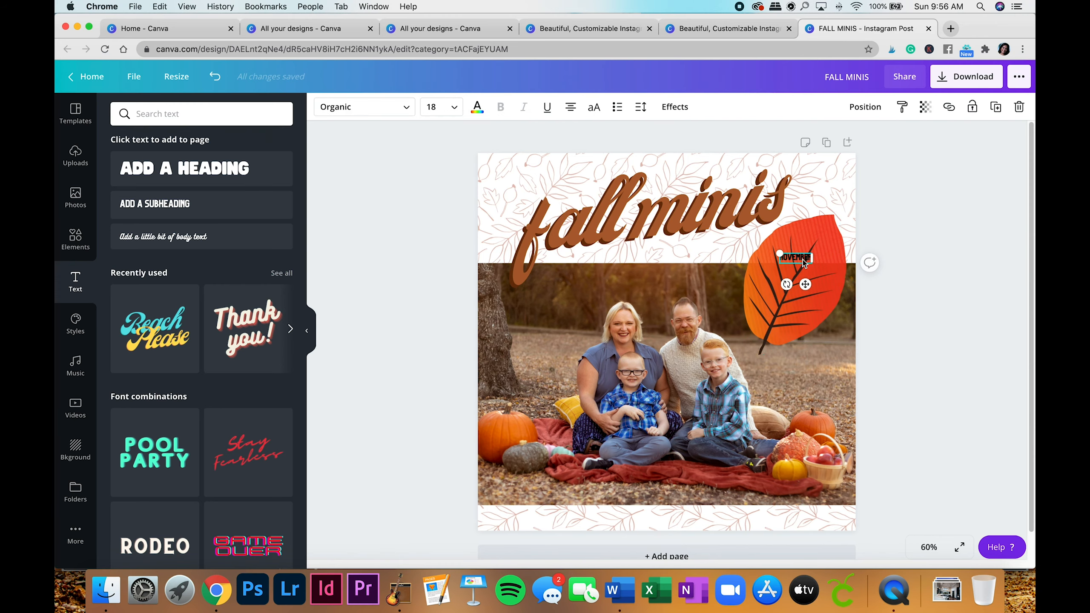
left_click(458, 111)
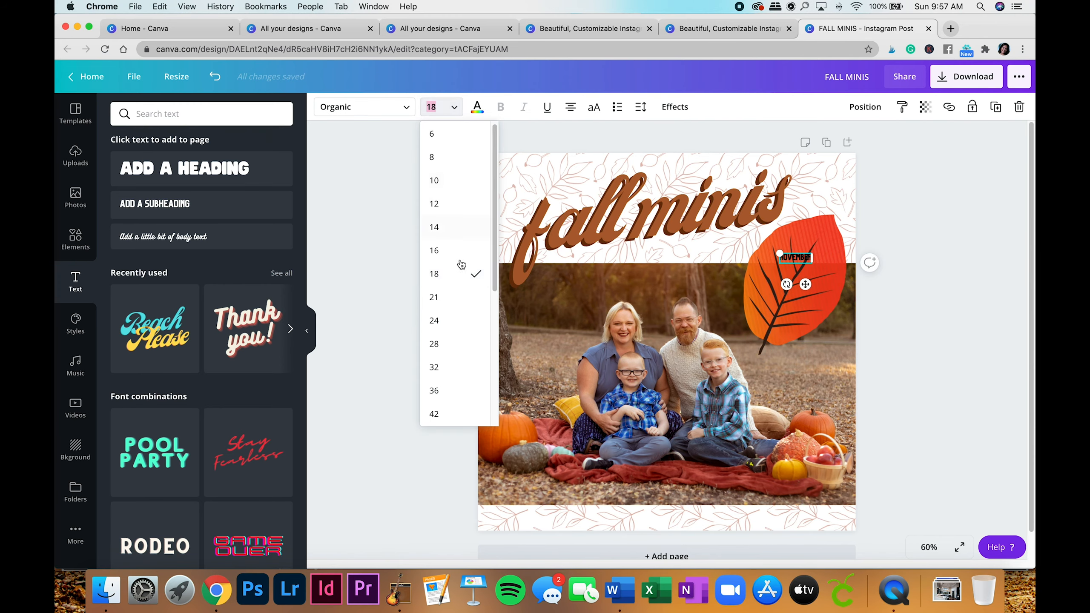
left_click(445, 417)
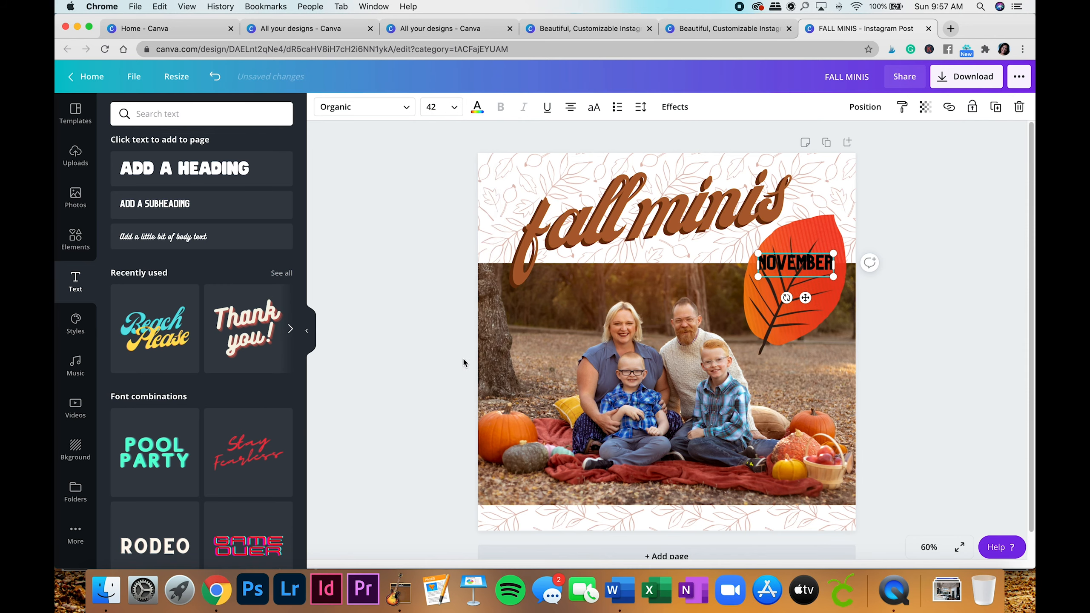
mouse_move(805, 298)
left_mouse_down()
mouse_move(817, 281)
mouse_move(816, 292)
left_mouse_up()
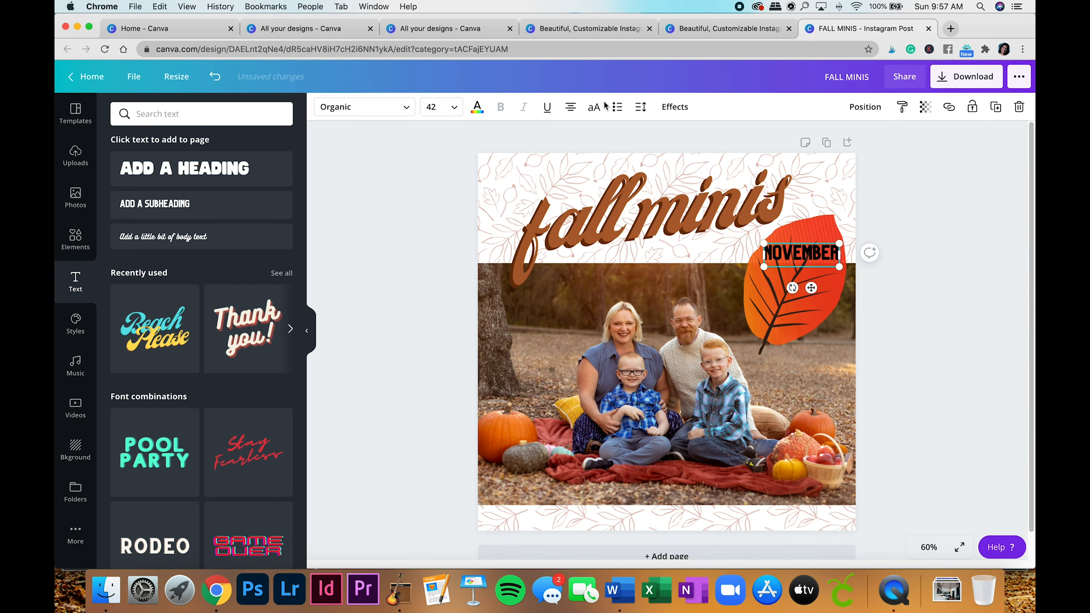
Recolor the NOVEMBER text with the dusty pink document color, after trying the rust brown
left_click(477, 108)
left_click(162, 231)
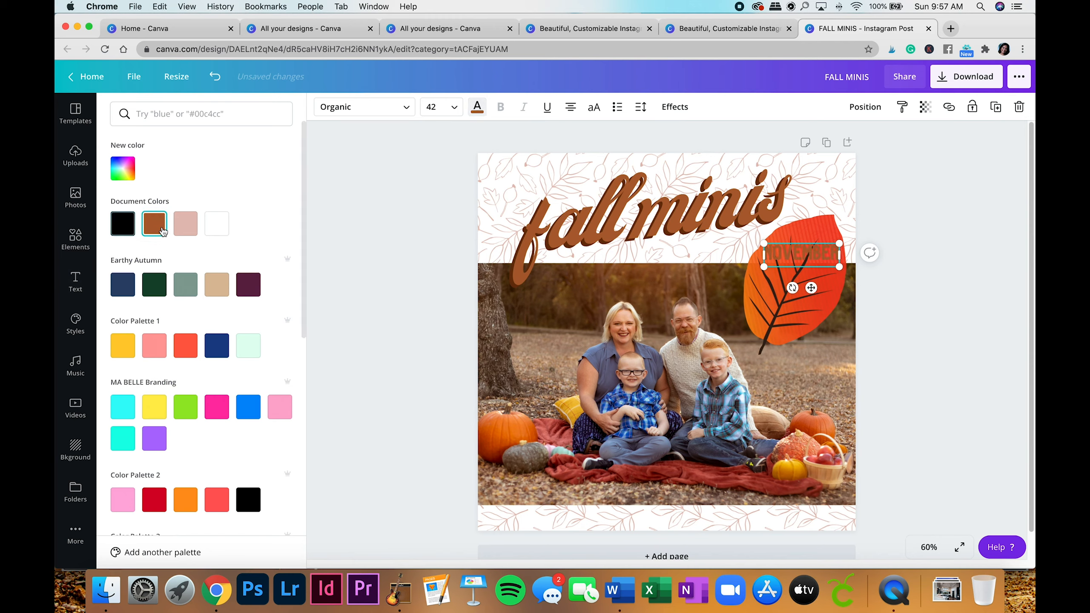
left_click(189, 233)
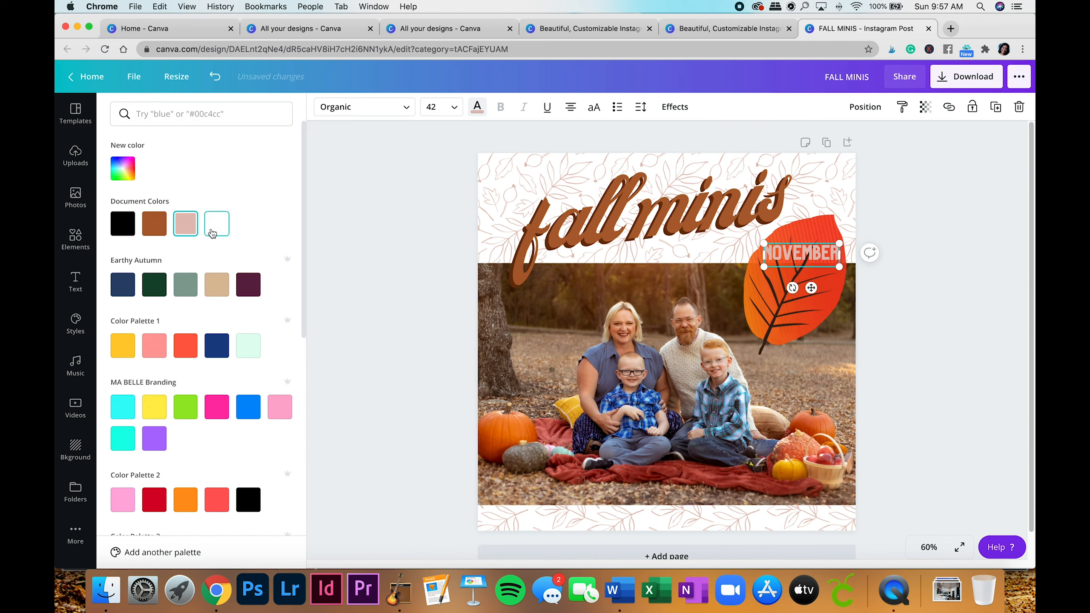
Apply the Lift effect to the NOVEMBER text and deselect it
left_click(674, 107)
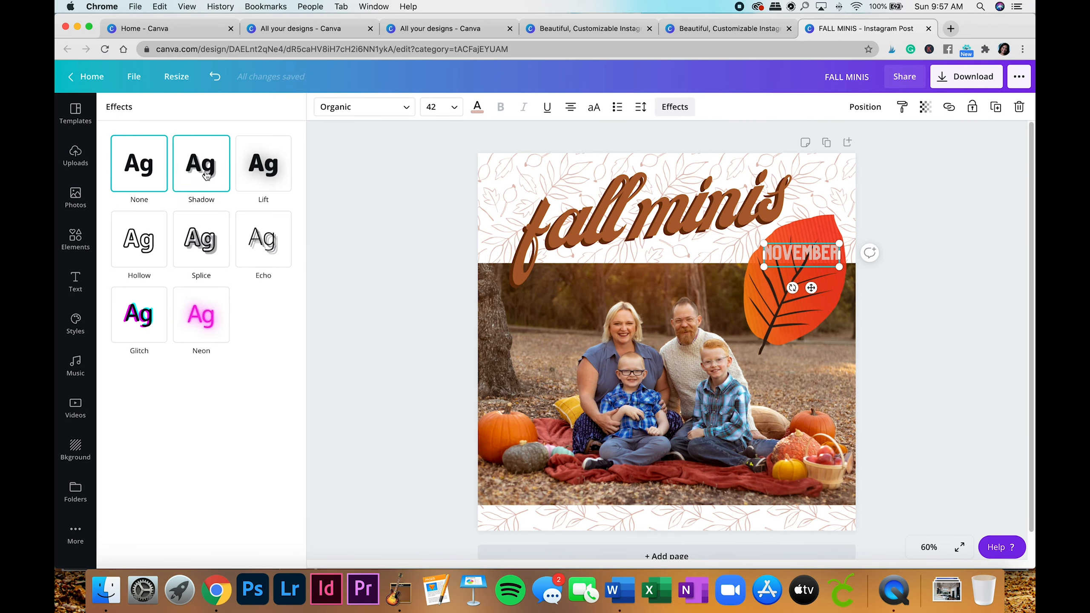
left_click(274, 174)
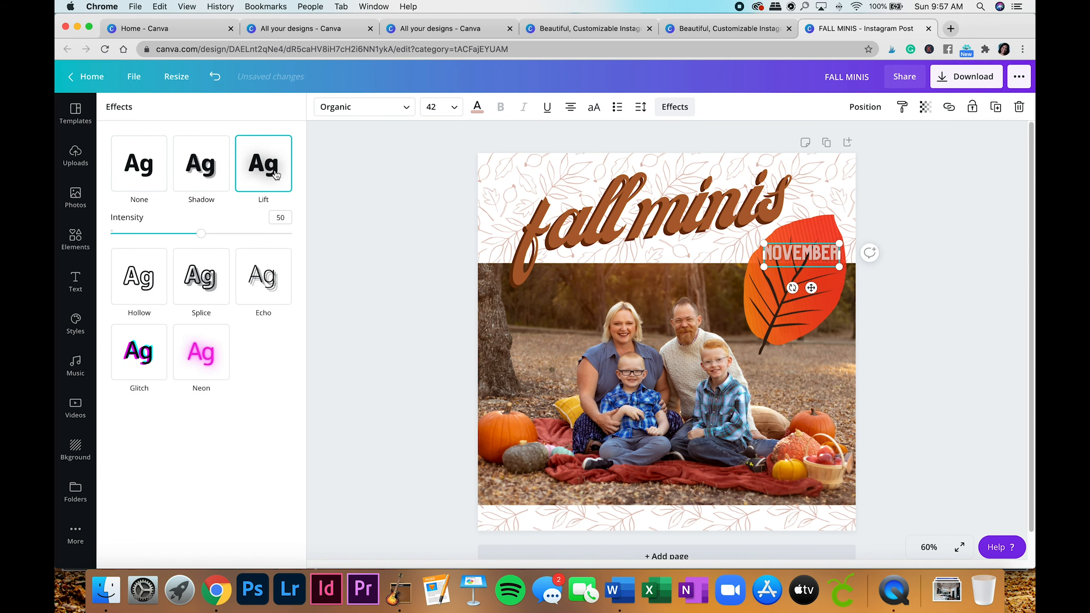
left_click(383, 226)
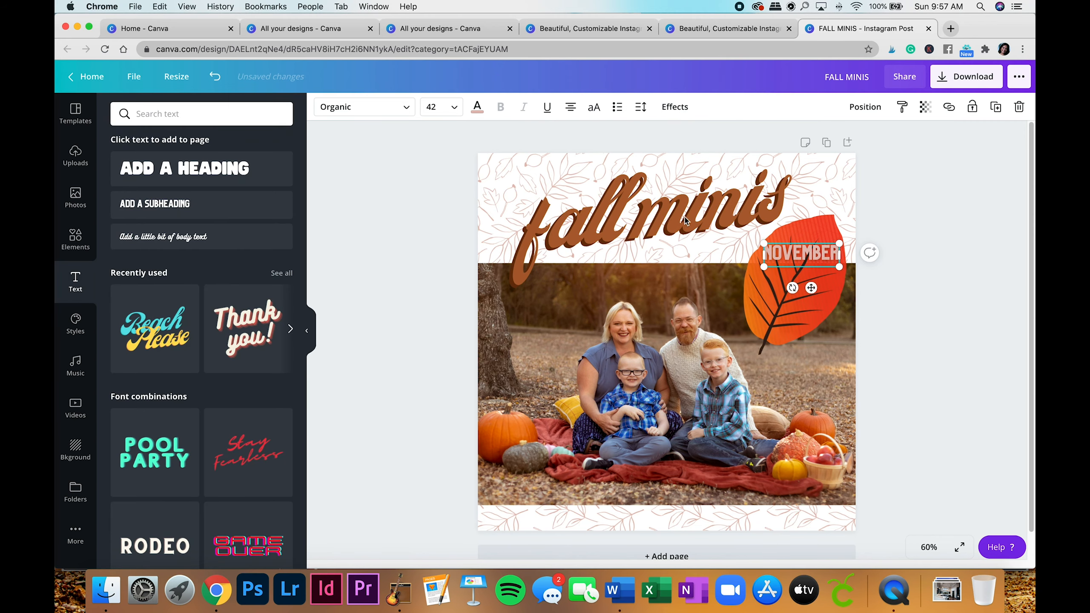
left_click(927, 235)
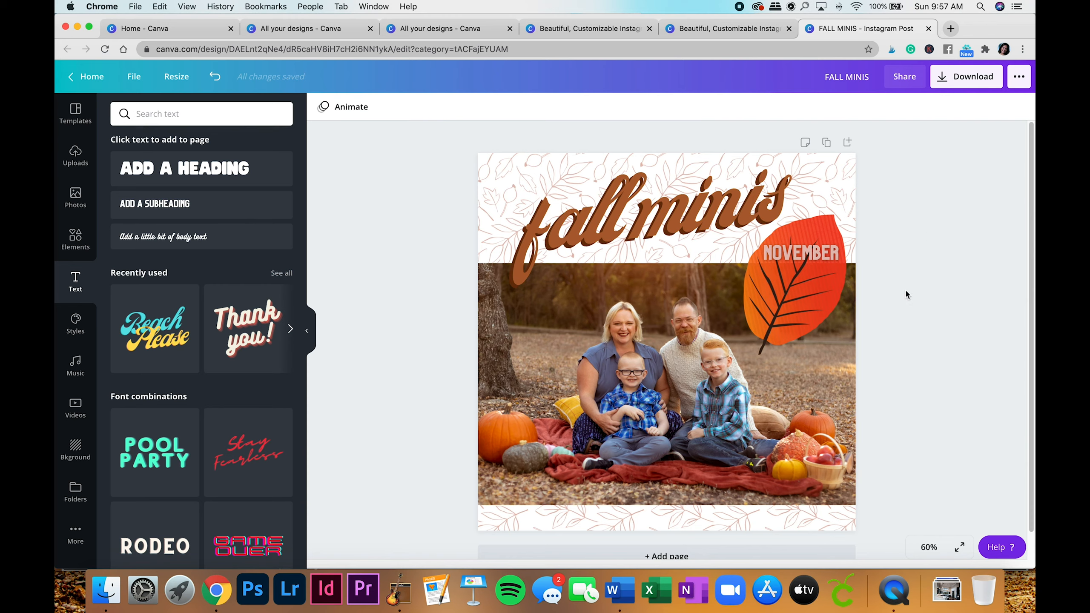
Duplicate the NOVEMBER text, place the copy below it on the leaf, and replace its text with 3RD, 4TH and 8TH on separate lines
left_click(828, 252)
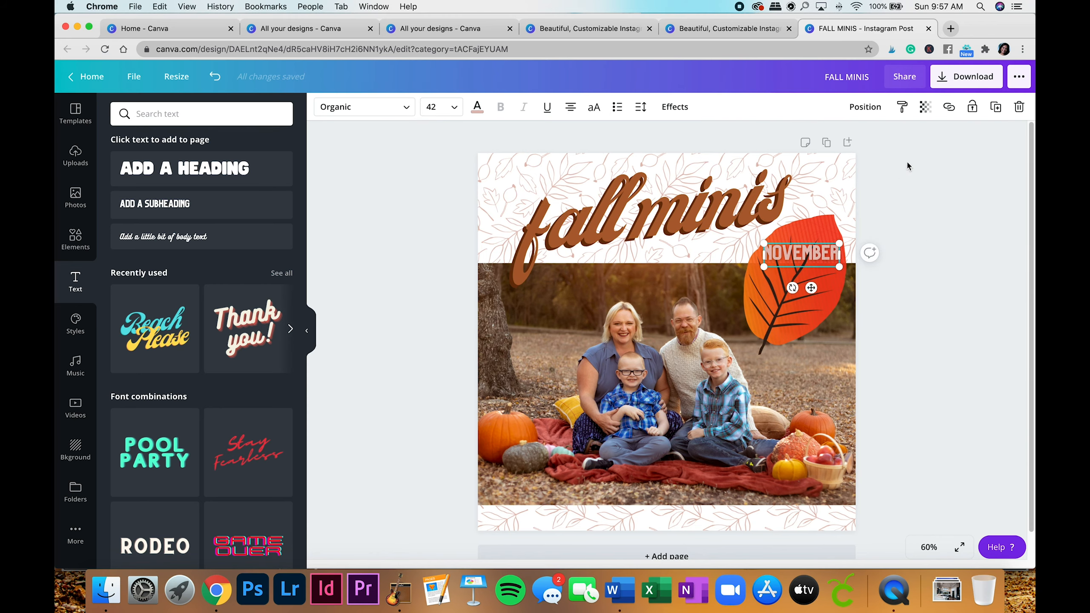
left_click(995, 107)
left_click_drag(818, 296, 808, 313)
key("Return")
type("1")
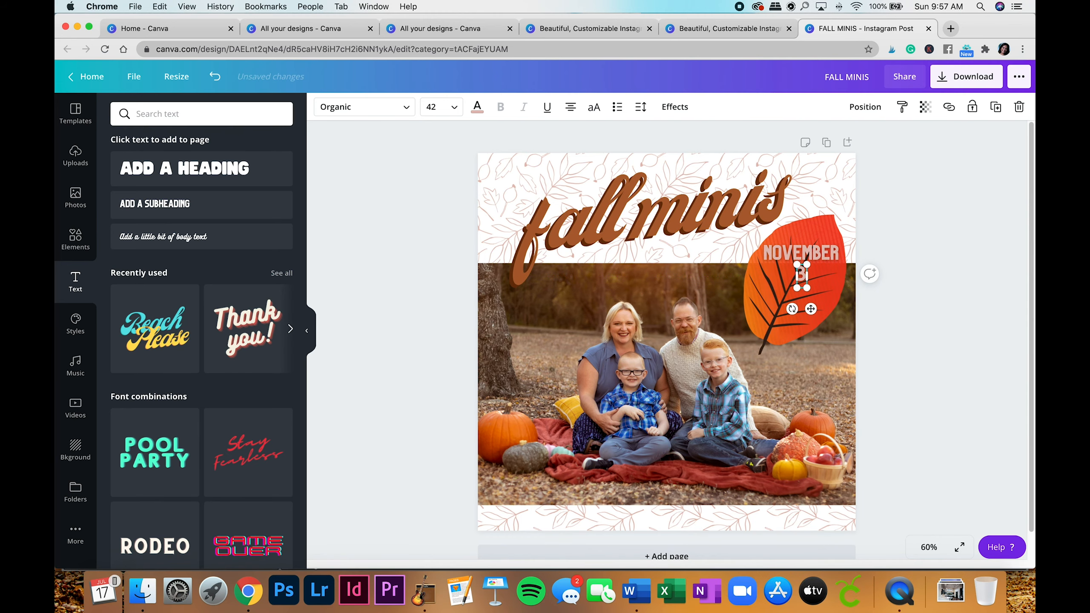
type("RD")
key("Return")
type("4TH")
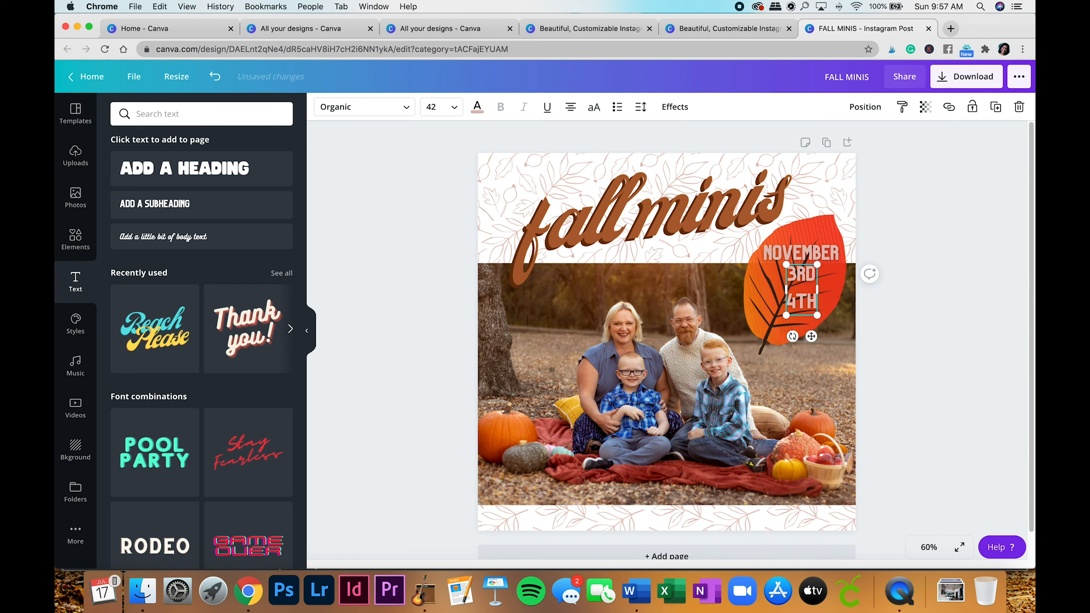
key("Return")
type("8TH")
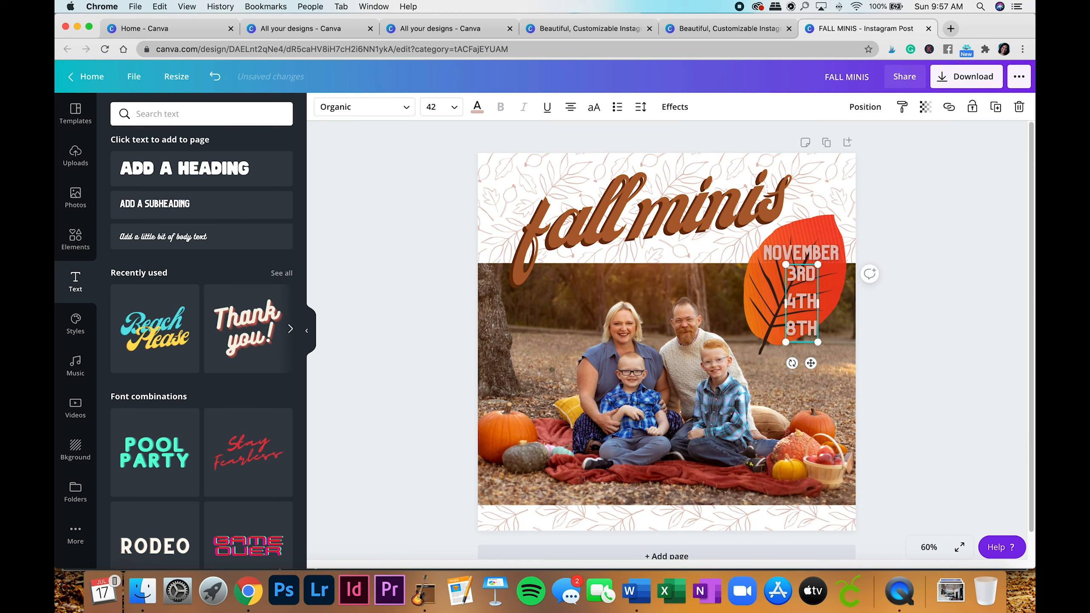
Shift the date list slightly left on the leaf and change its last line to 7TH
left_click_drag(806, 308, 800, 307)
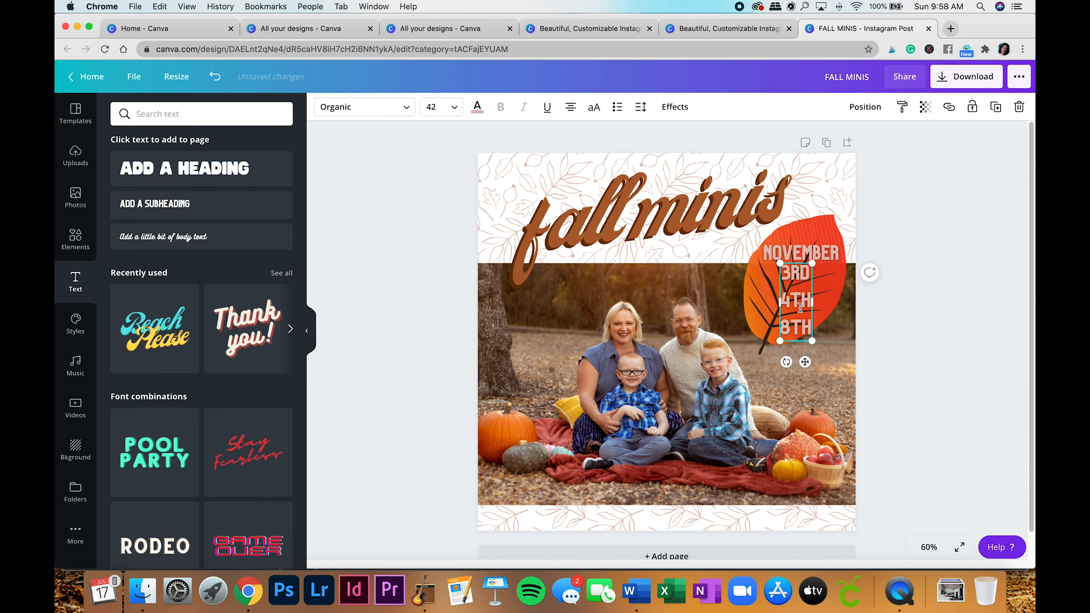
triple_click(801, 308)
left_click(799, 331)
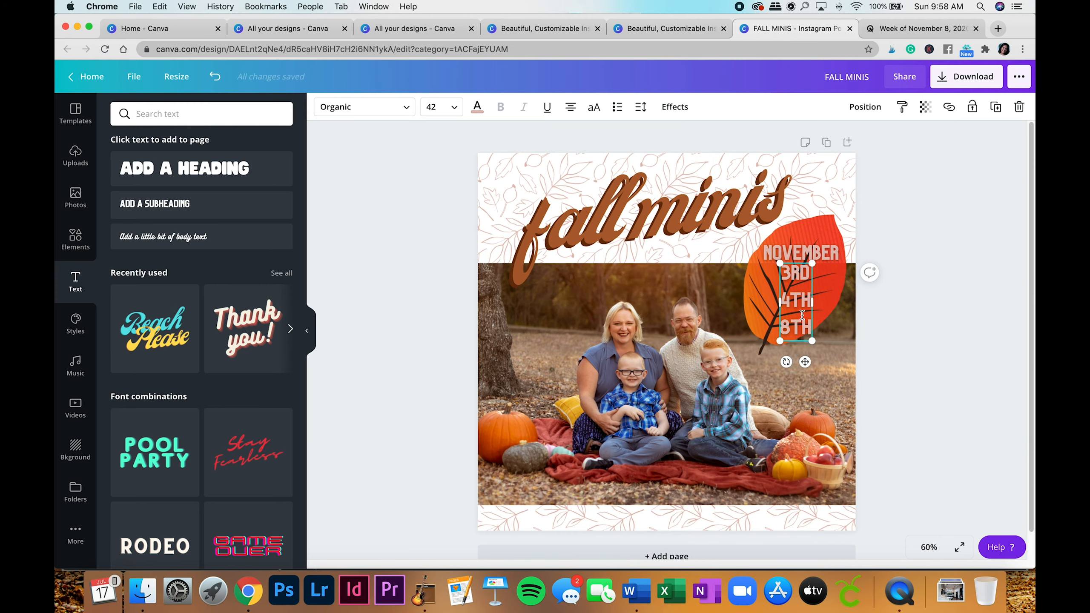
key("BackSpace")
type("7")
left_click(916, 291)
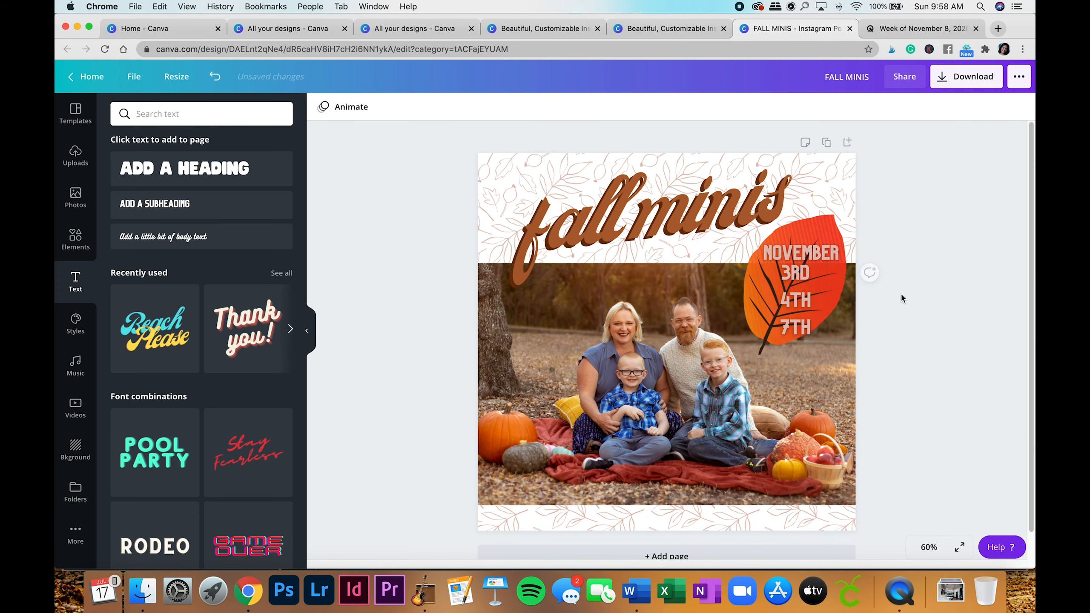
Set the date list's line height to 1.07 and nudge the dates, the month text and the leaf slightly upward
left_click(816, 324)
mouse_move(806, 315)
left_mouse_down()
mouse_move(788, 316)
mouse_move(804, 320)
left_mouse_up()
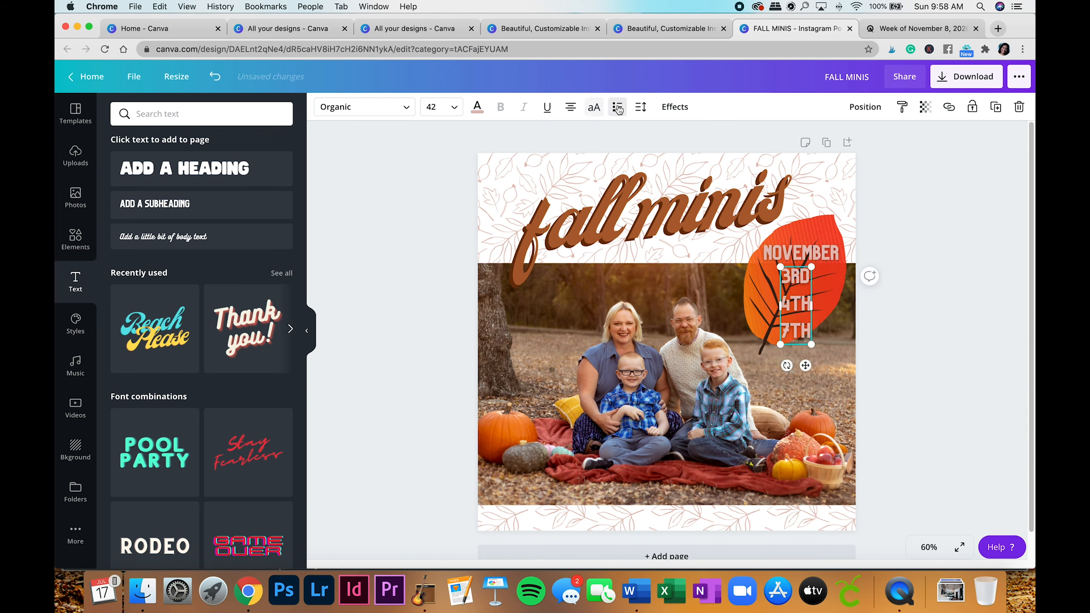
left_click(641, 107)
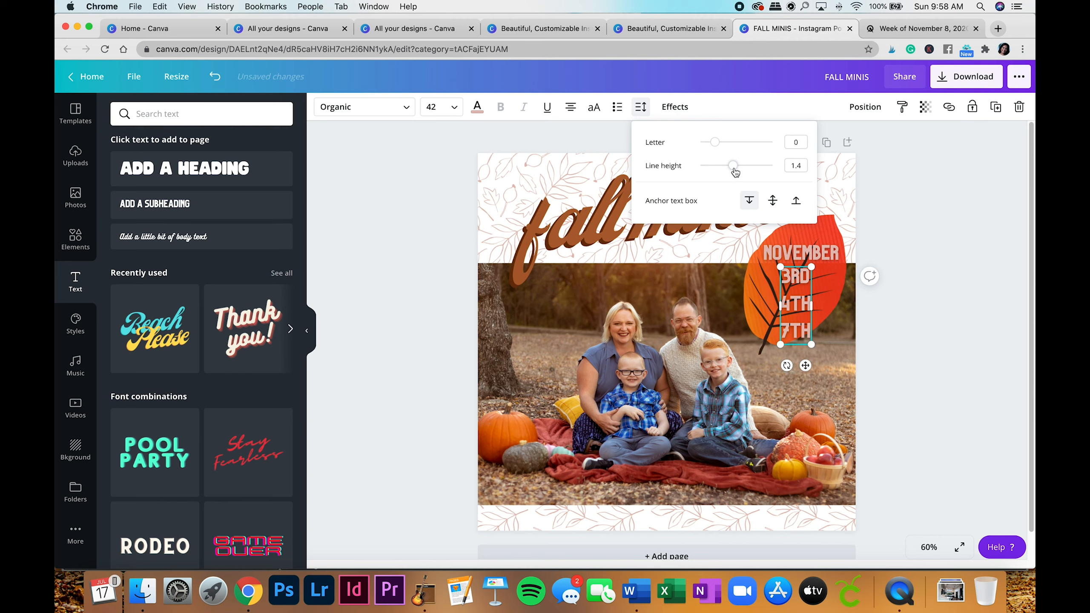
left_click_drag(735, 171, 723, 174)
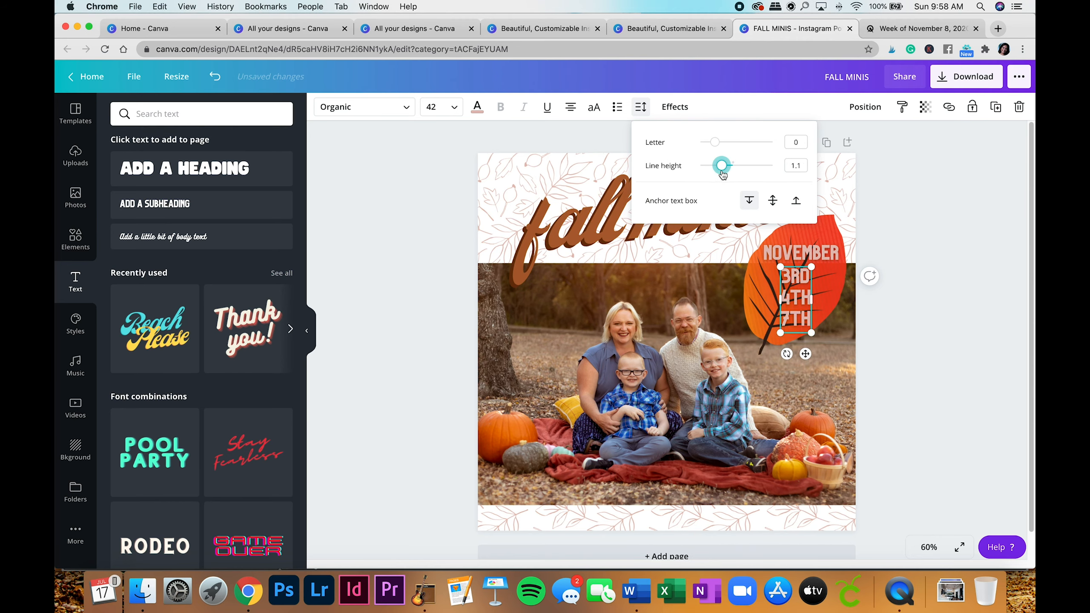
left_click_drag(723, 174, 721, 175)
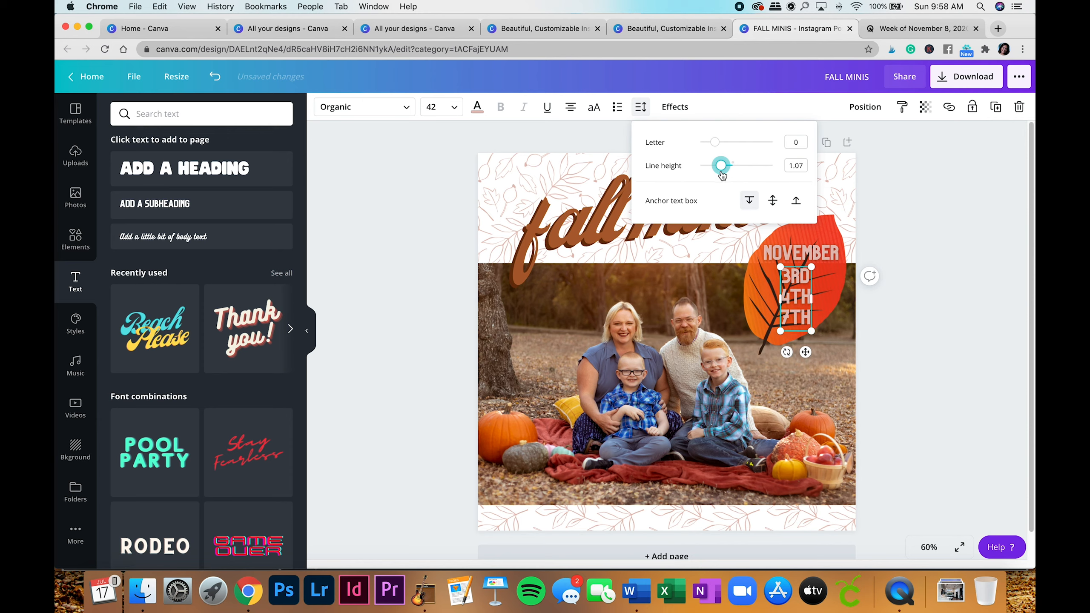
left_click(931, 195)
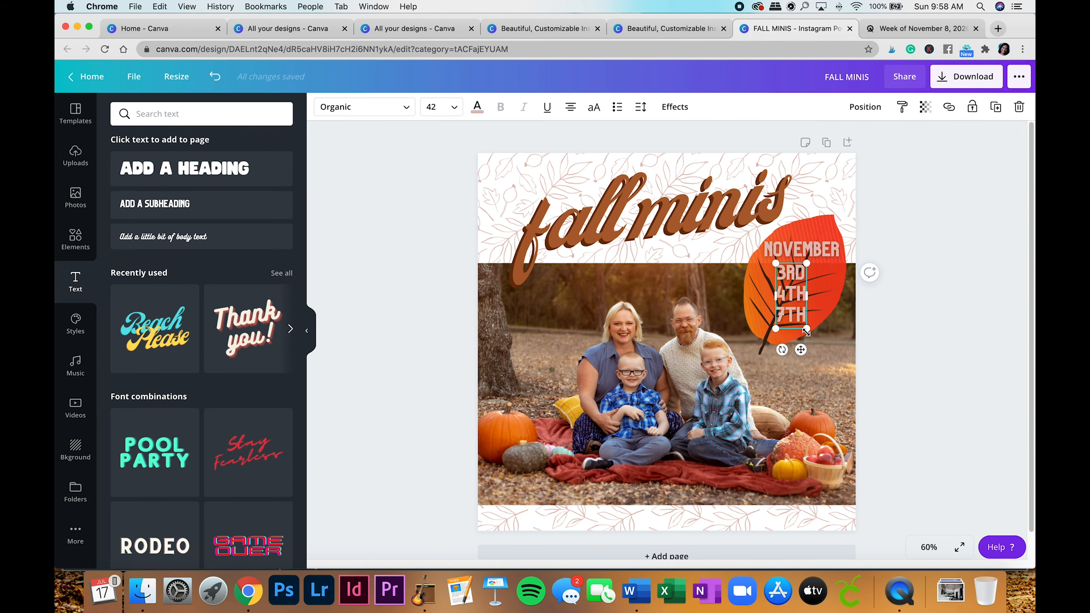
left_click(946, 197)
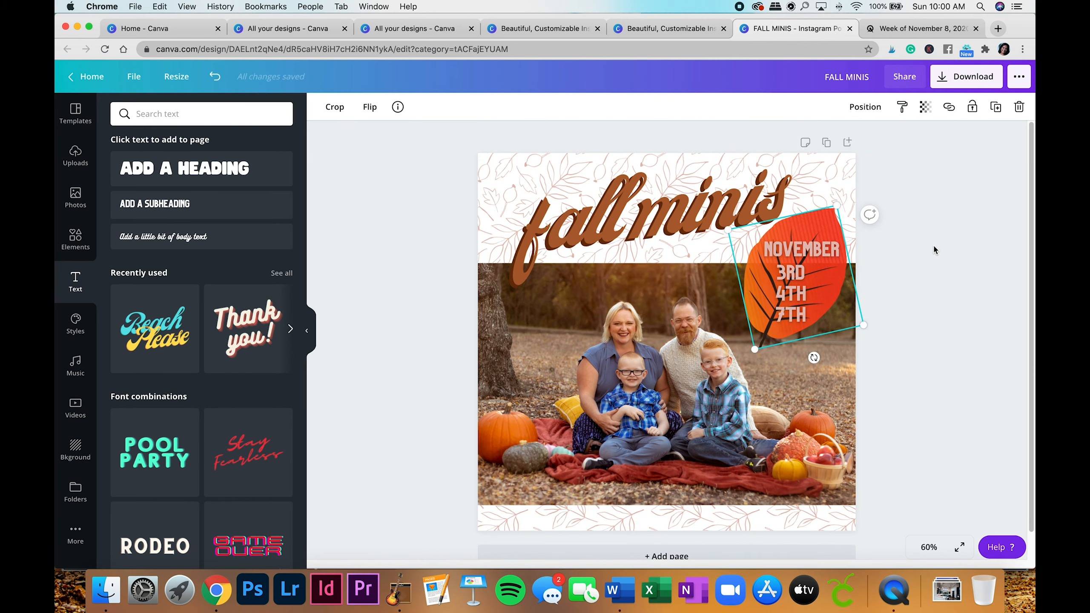
left_click(934, 246)
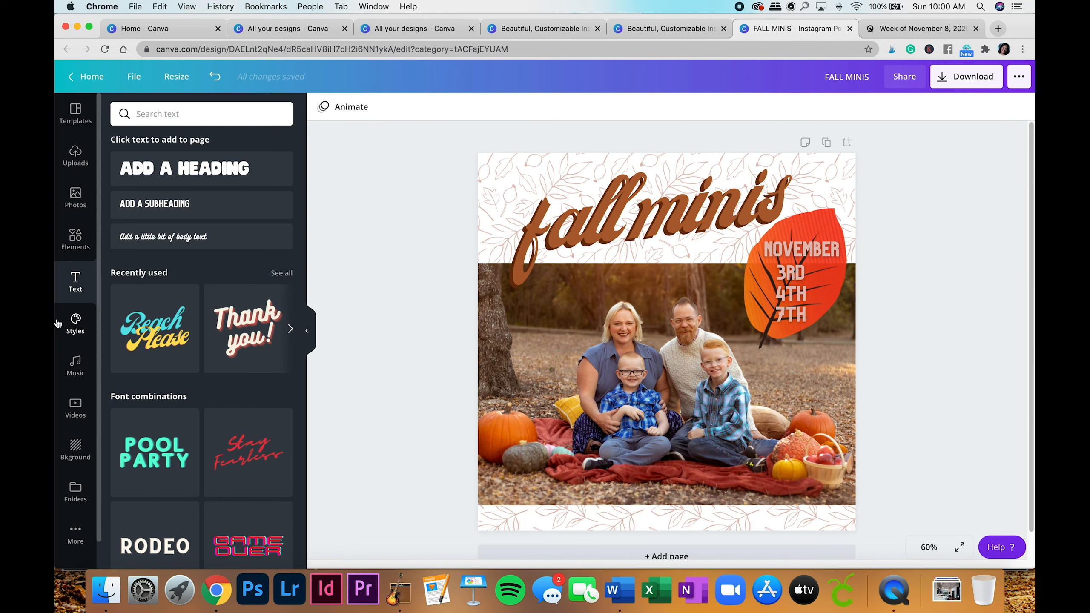
Add the orange serrated leaf from the fall elements to the design and rotate it to about 60°
left_click(75, 239)
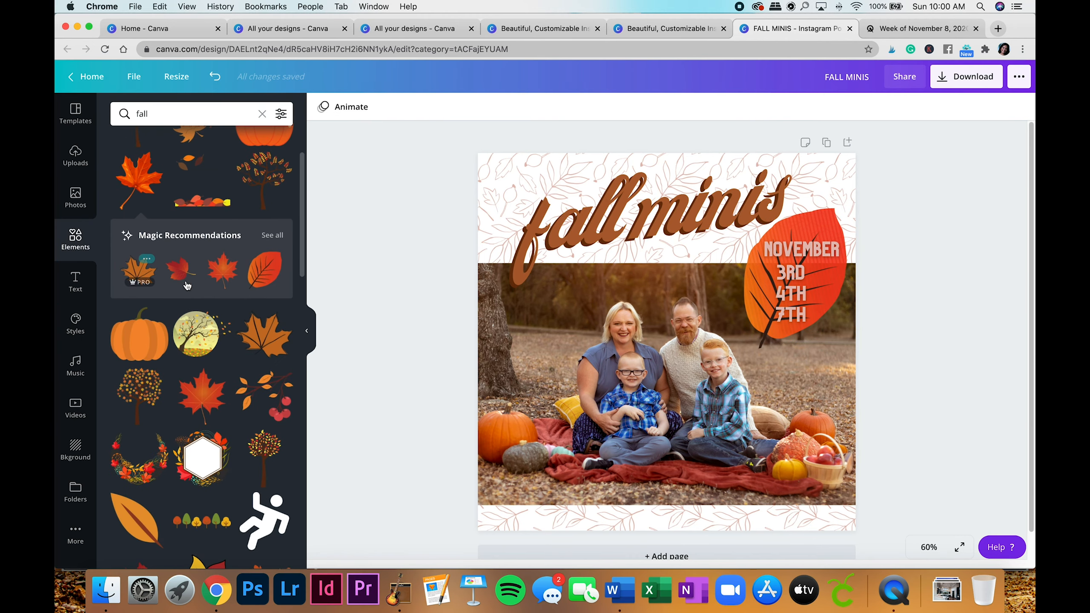
scroll(266, 356, "down", 15)
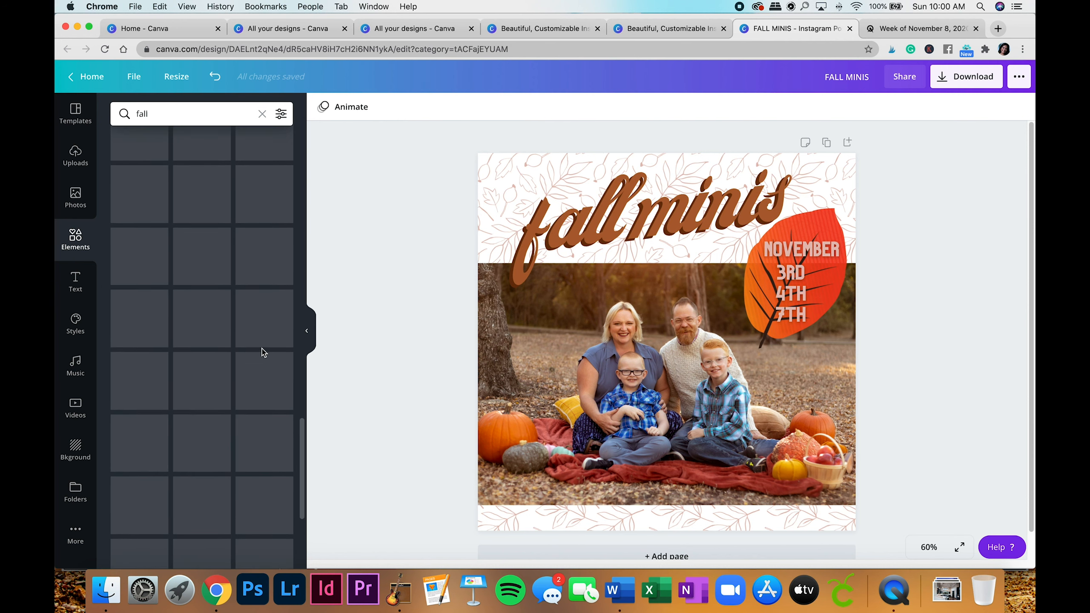
scroll(264, 352, "up", 8)
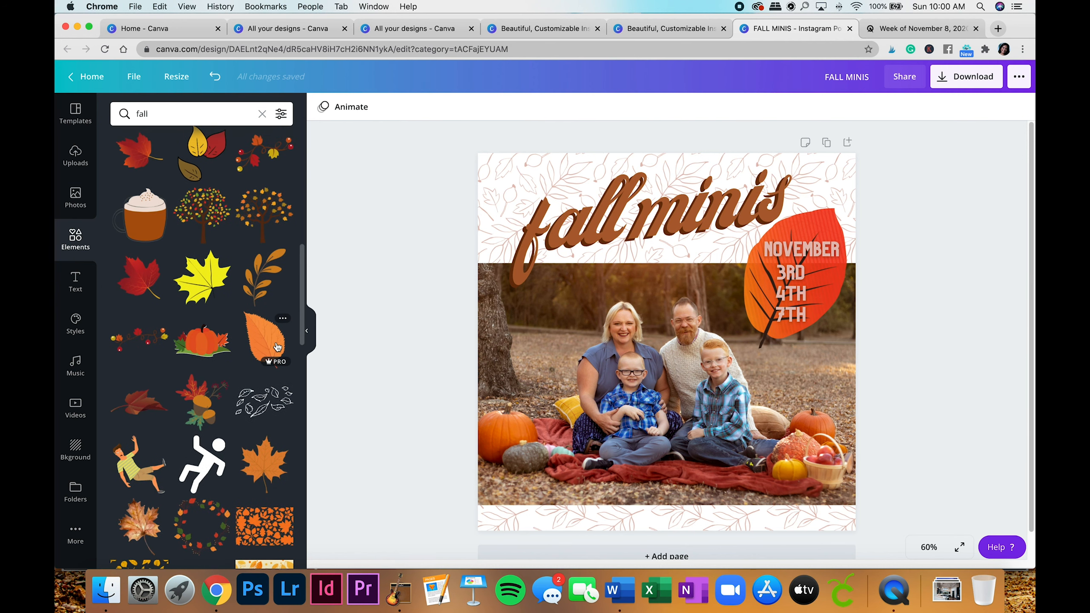
left_click(277, 347)
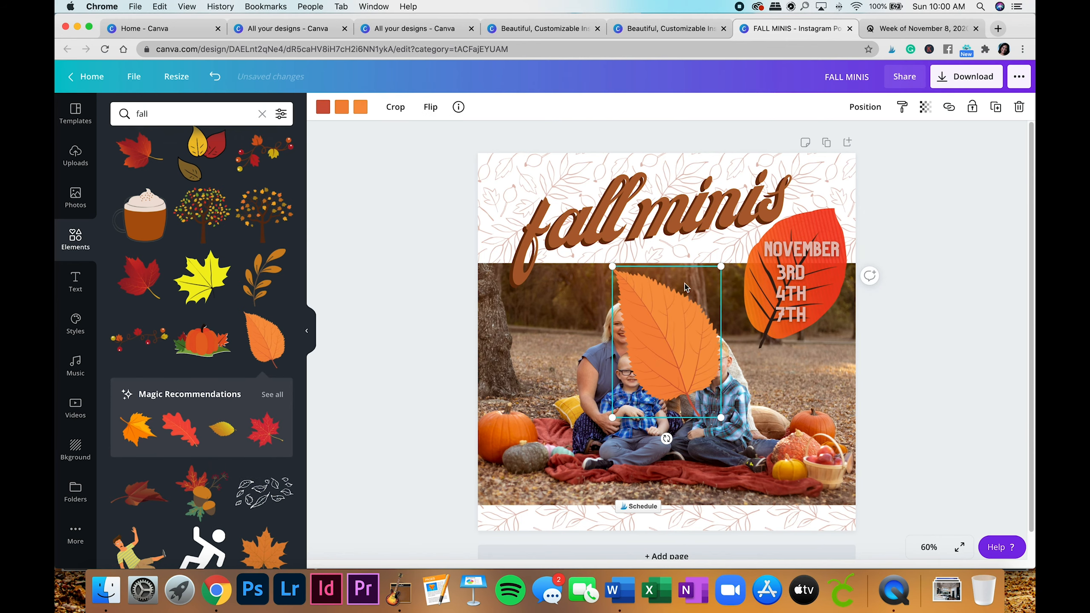
left_click_drag(666, 438, 547, 405)
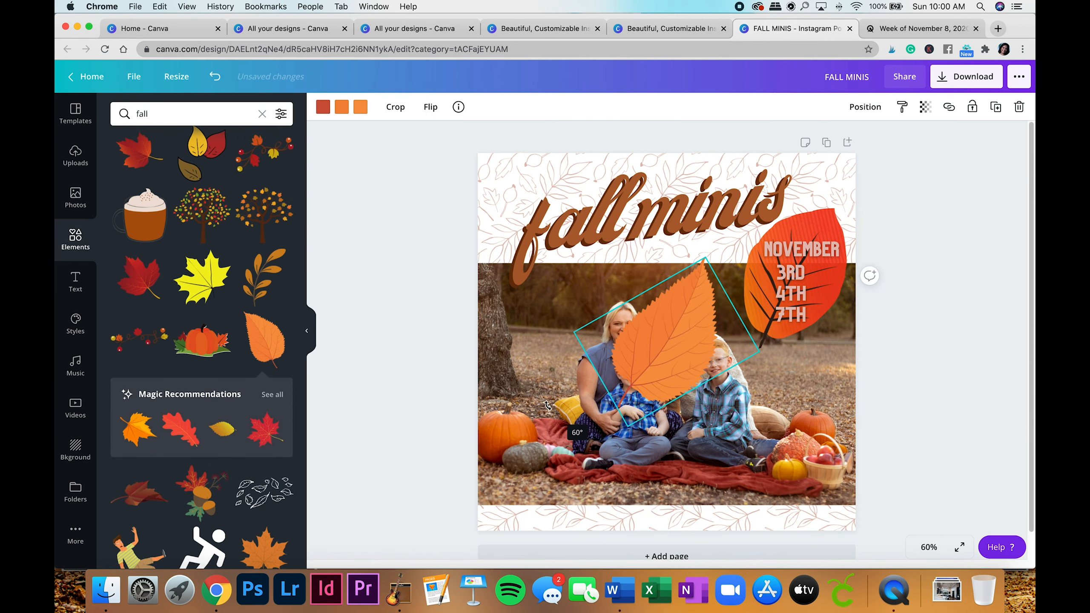
Move the red leaf off the dates to the photo's left edge, and place the orange leaf behind the text, slightly enlarged
left_click(824, 294)
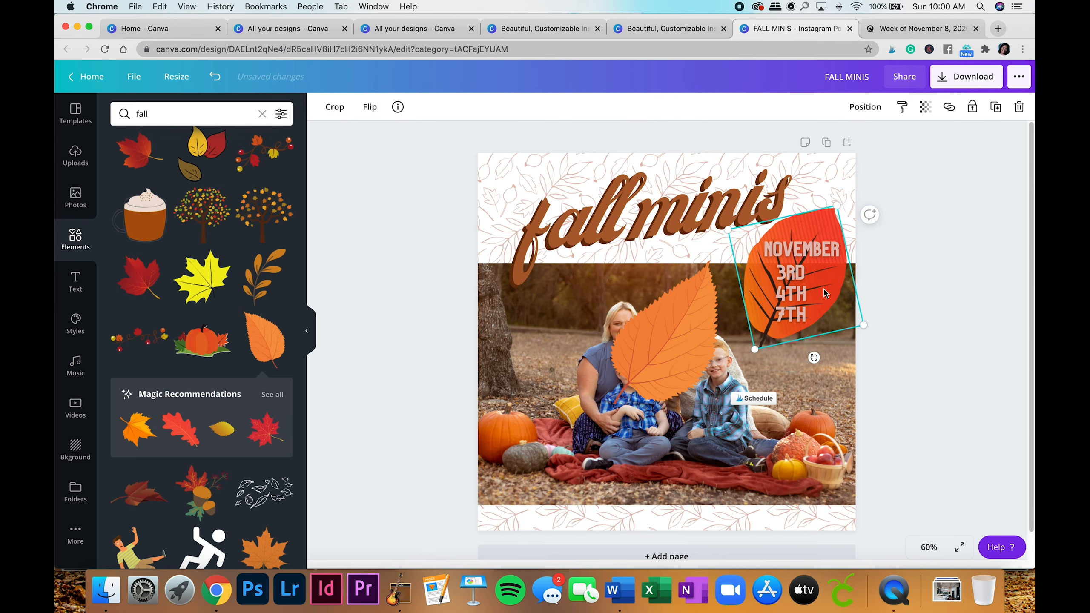
left_click_drag(825, 293, 526, 440)
left_click_drag(671, 366, 796, 297)
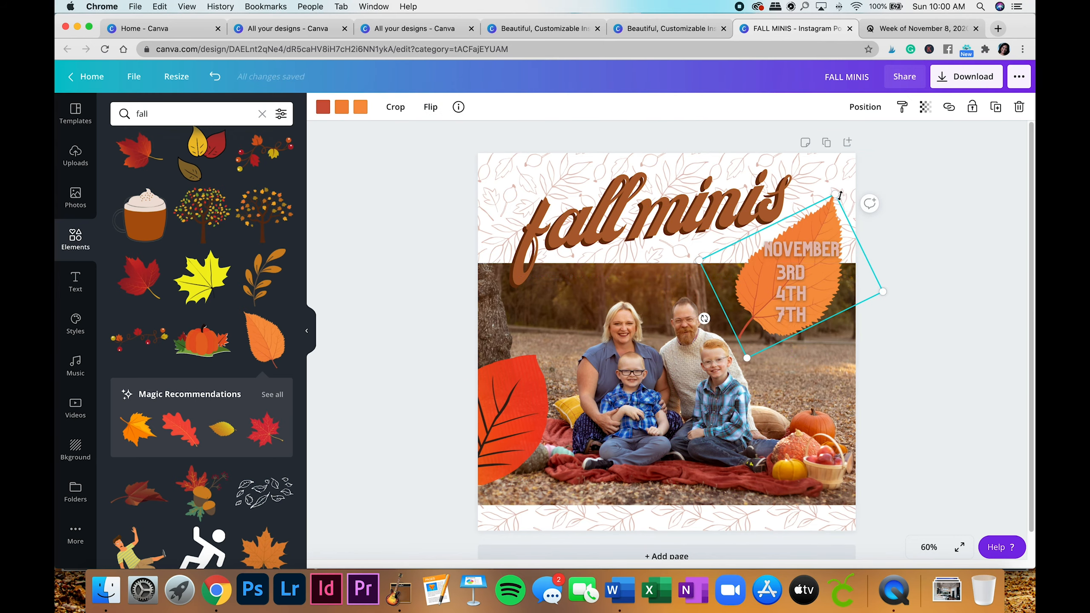
left_click_drag(836, 191, 848, 169)
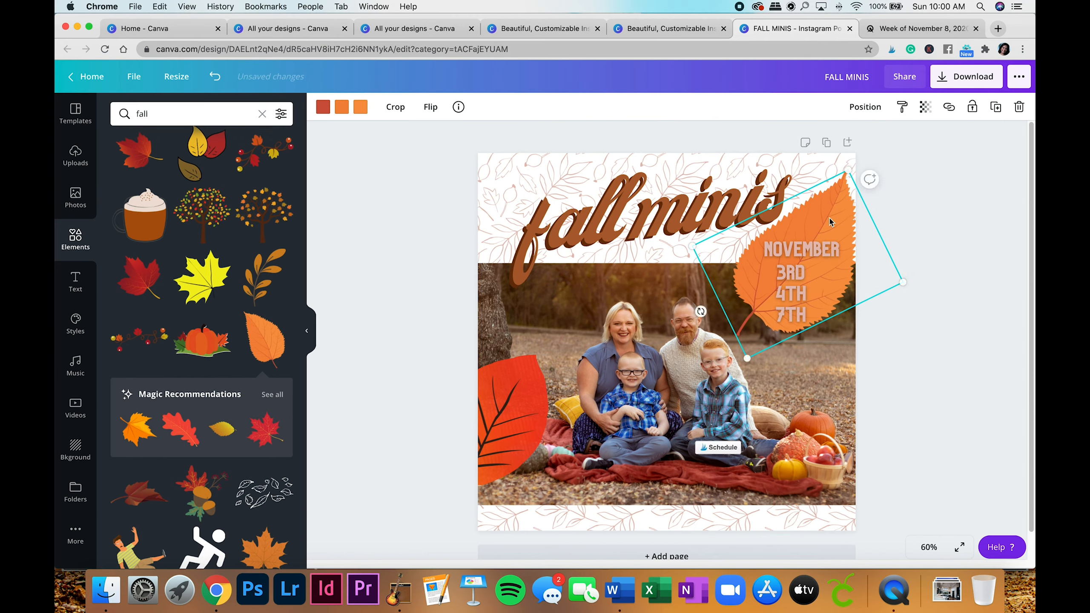
left_click_drag(827, 227, 822, 239)
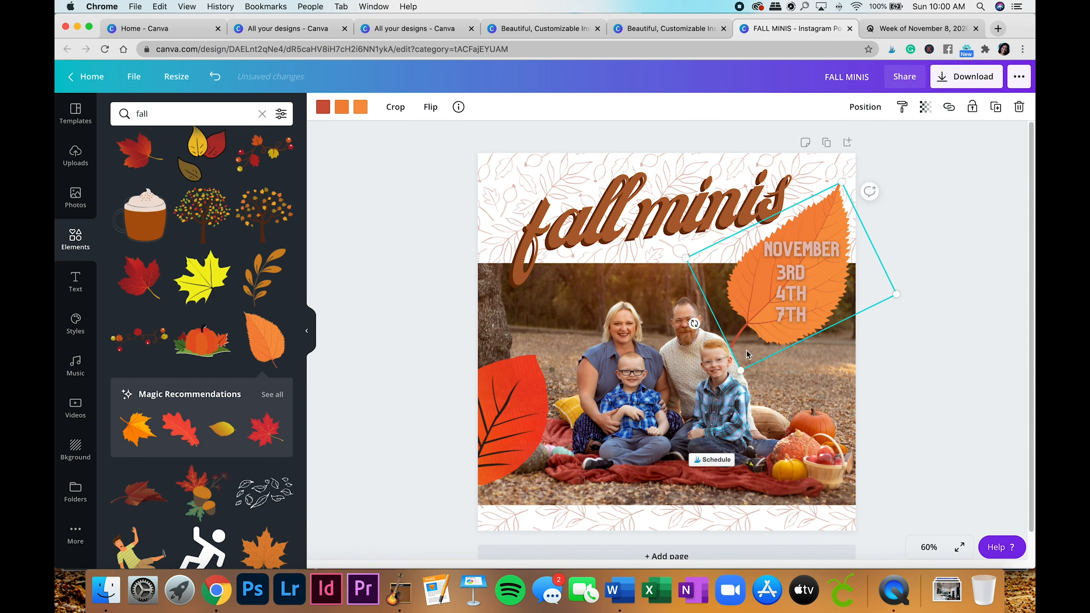
Rotate the orange leaf so its stem points to the upper right, and recentre it behind the November dates
left_click_drag(694, 323, 893, 210)
left_click_drag(806, 214, 805, 224)
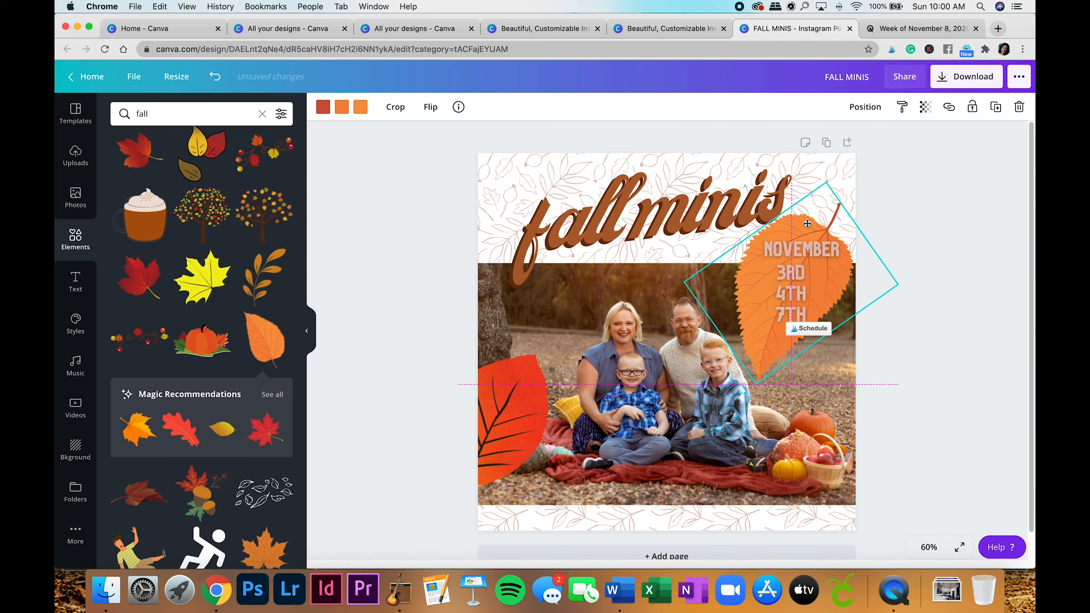
left_click(908, 205)
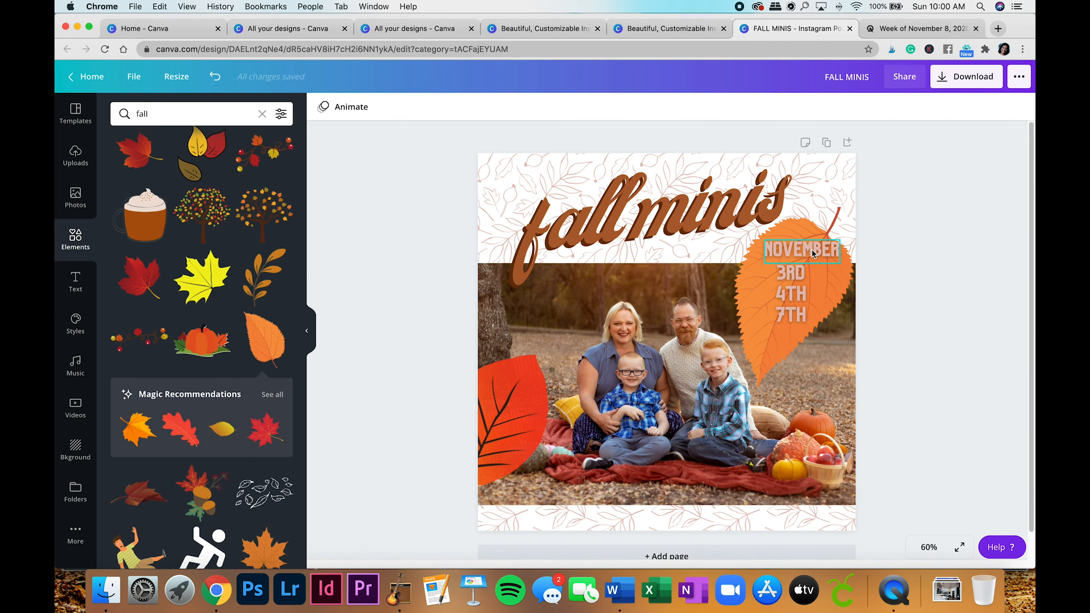
Shift the NOVEMBER text and the date list down and left to sit within the orange leaf
left_click(802, 251)
left_click_drag(809, 286, 783, 306)
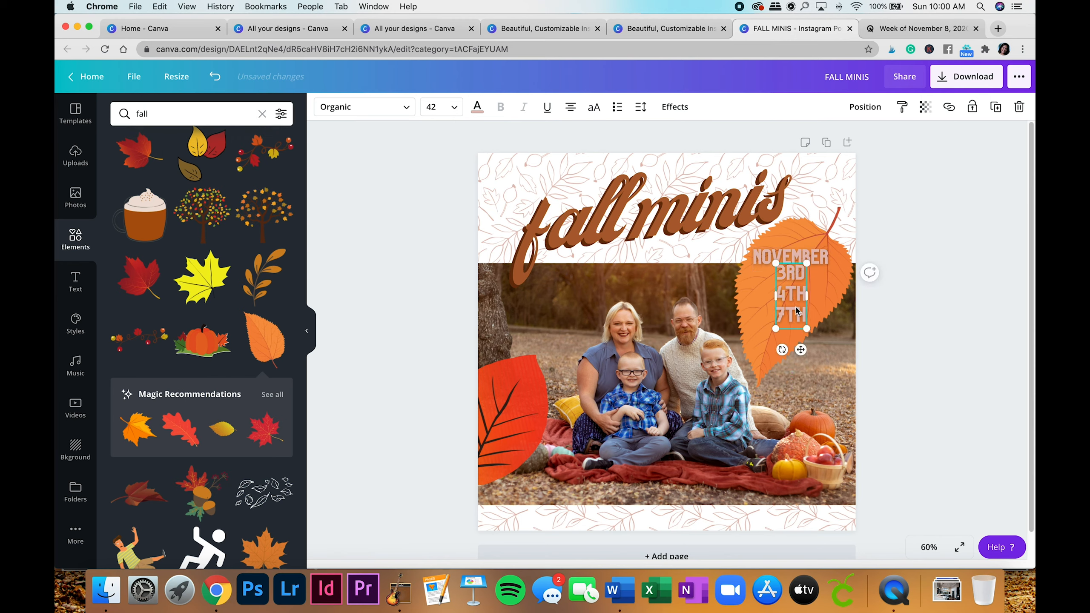
left_click(827, 267)
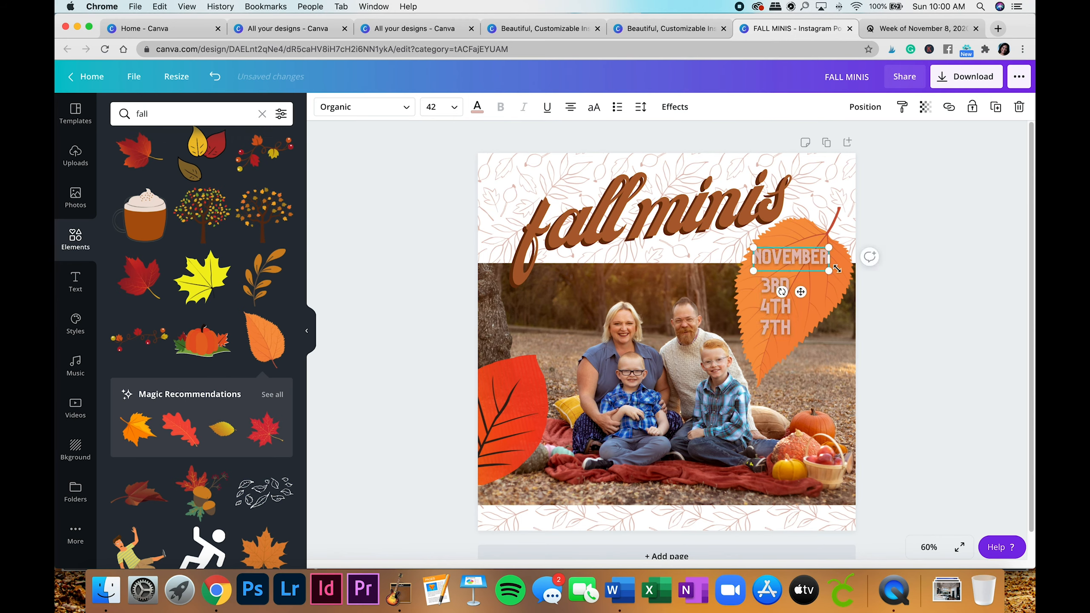
Tilt the NOVEMBER text and the date list clockwise by about 7° on the leaf
left_click_drag(783, 295, 803, 272)
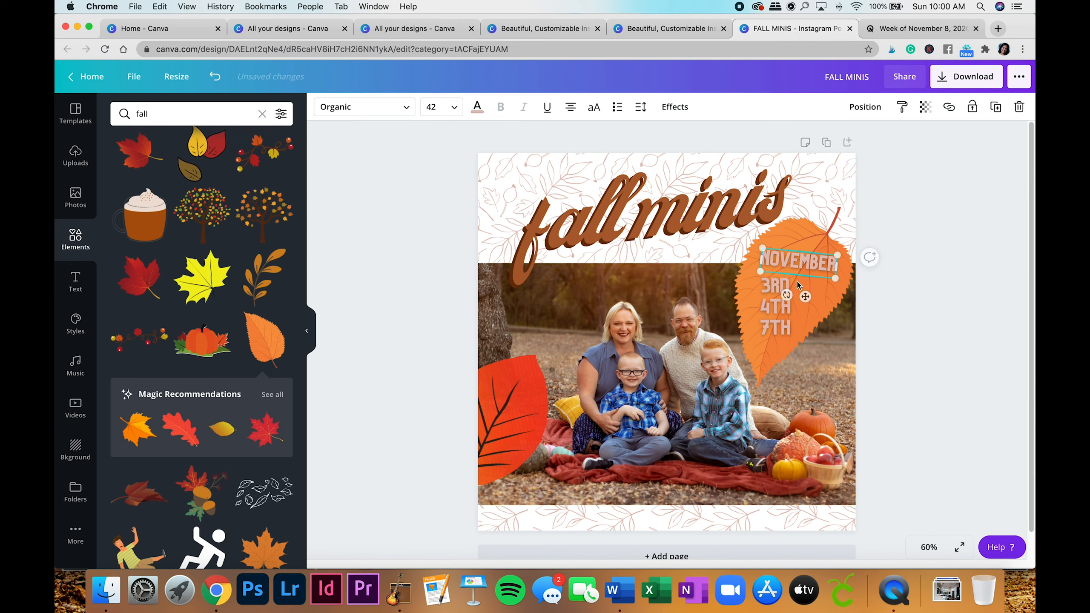
left_click(777, 323)
left_click_drag(766, 363, 761, 363)
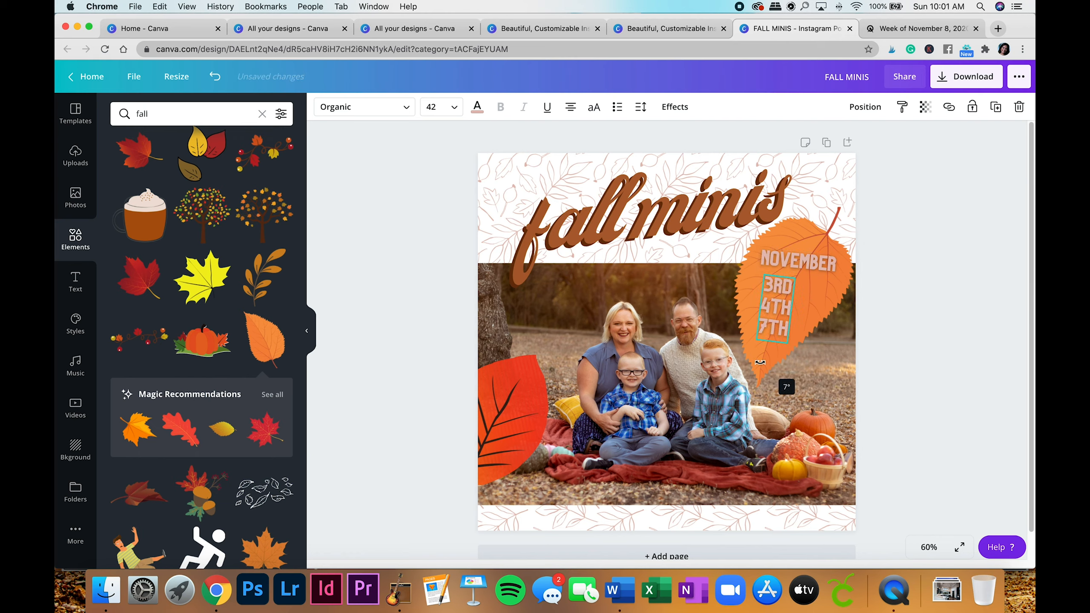
left_click(928, 209)
left_click(877, 224)
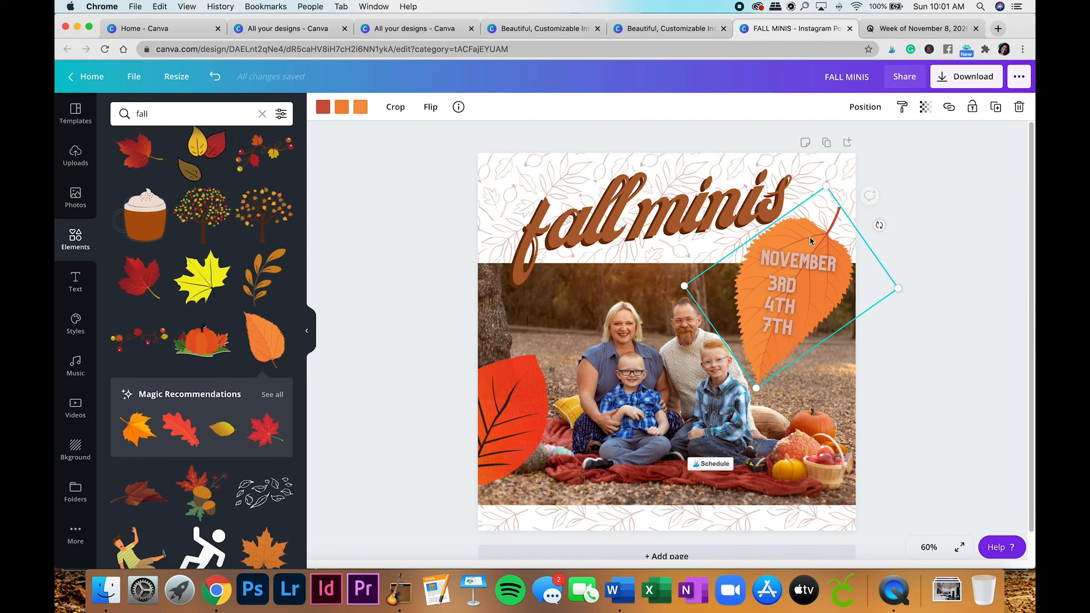
left_click(948, 202)
left_click(511, 494)
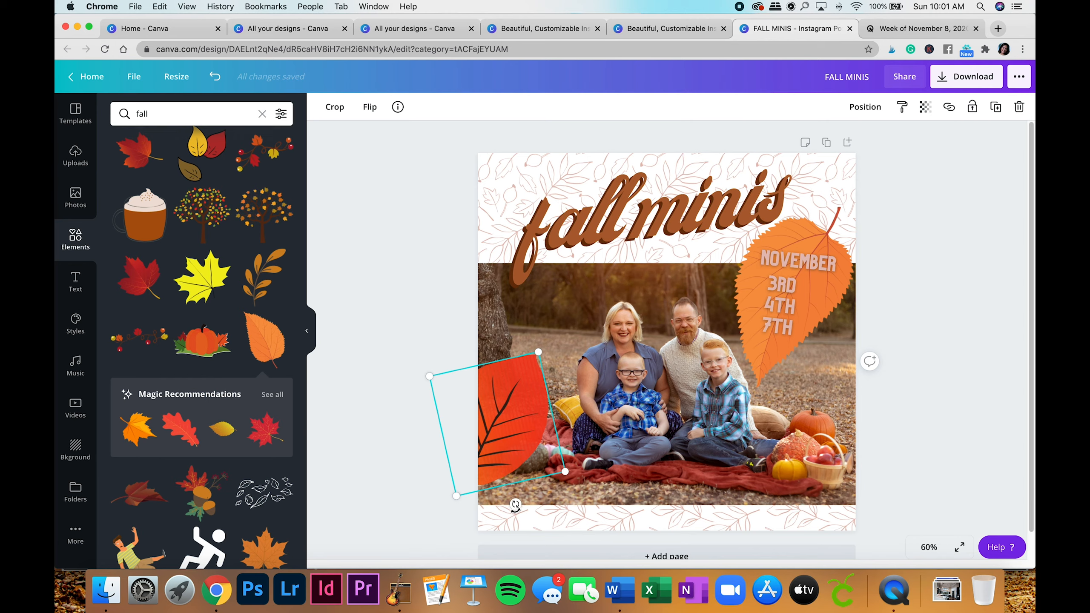
Rotate the orange leaf slightly counter-clockwise, straighten the NOVEMBER text and the date list, and nudge NOVEMBER left
left_click(779, 316)
left_click(839, 235)
left_click_drag(879, 219, 873, 211)
left_click(824, 272)
left_click_drag(786, 296, 791, 300)
left_click(783, 322)
left_click_drag(766, 361, 771, 363)
left_click_drag(793, 267, 789, 268)
left_click(915, 256)
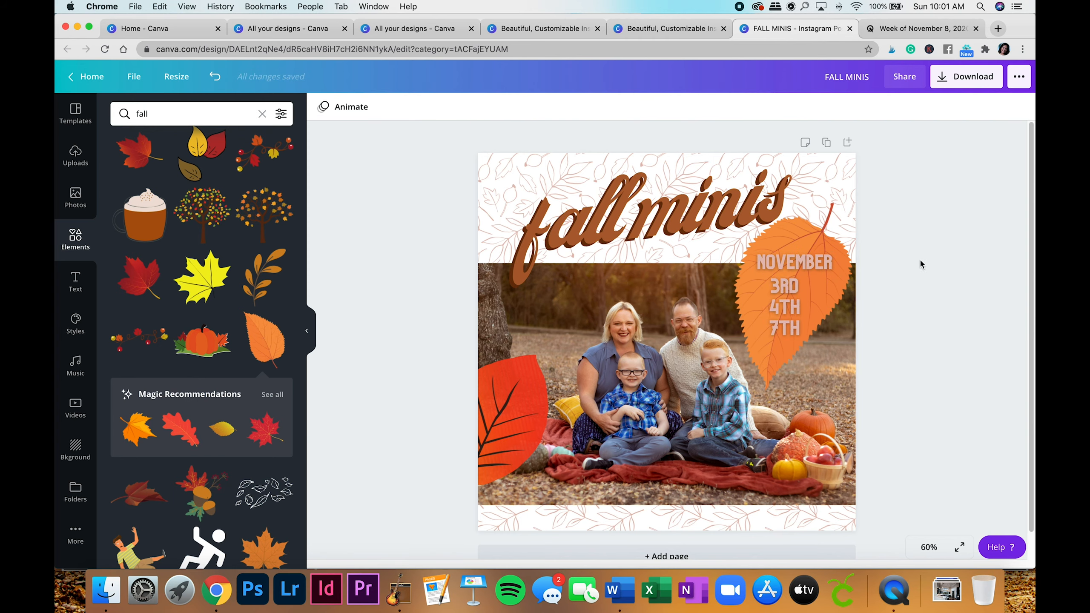
Delete the red leaf from the photo and nudge the fall minis title slightly up and left
left_click(508, 430)
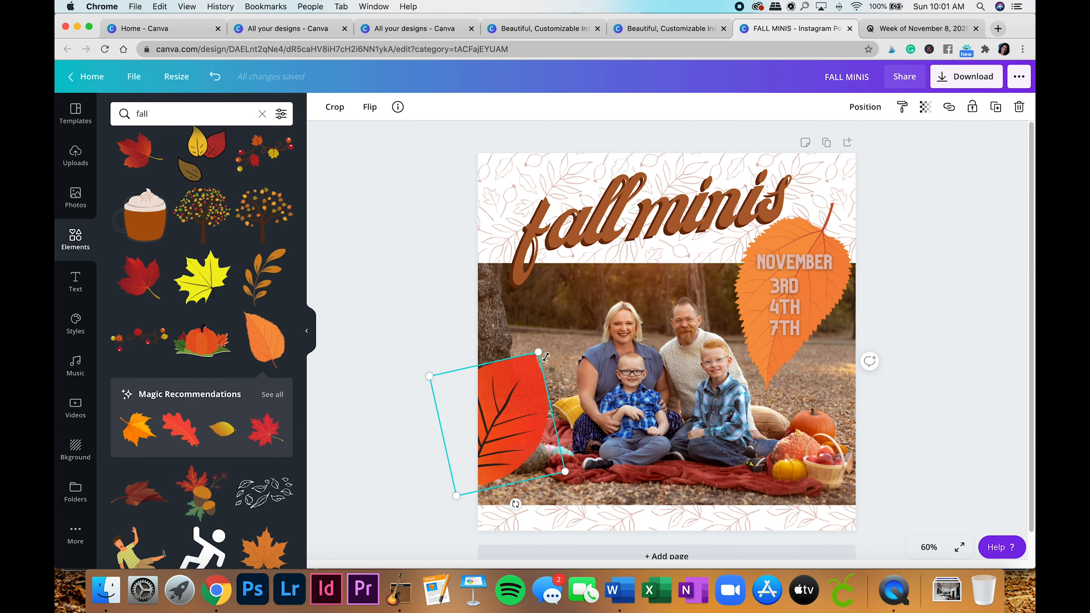
left_click_drag(539, 353, 480, 413)
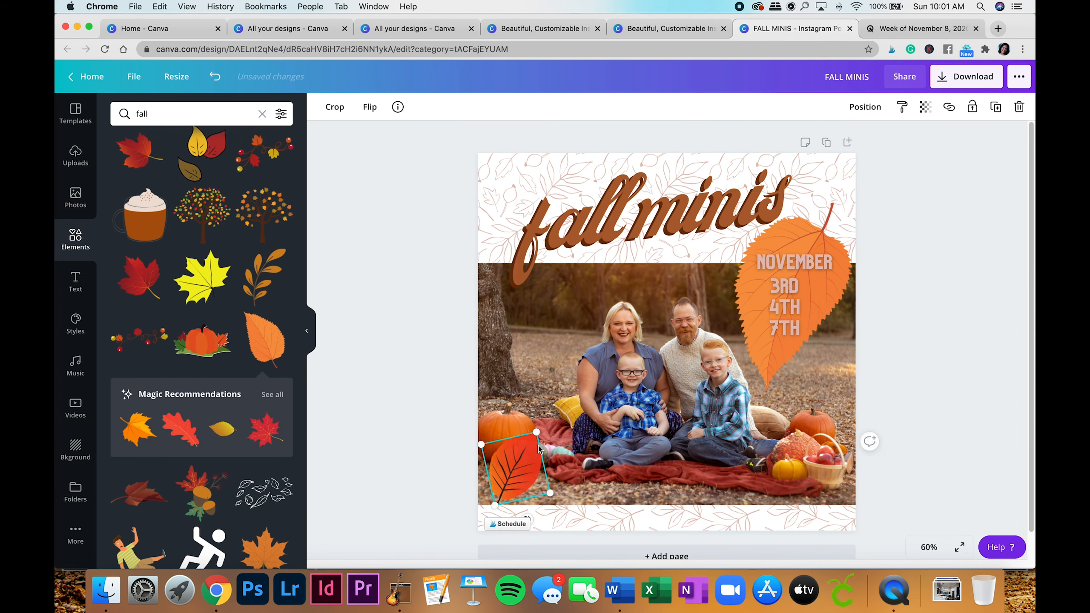
key("Delete")
left_click_drag(698, 220, 698, 210)
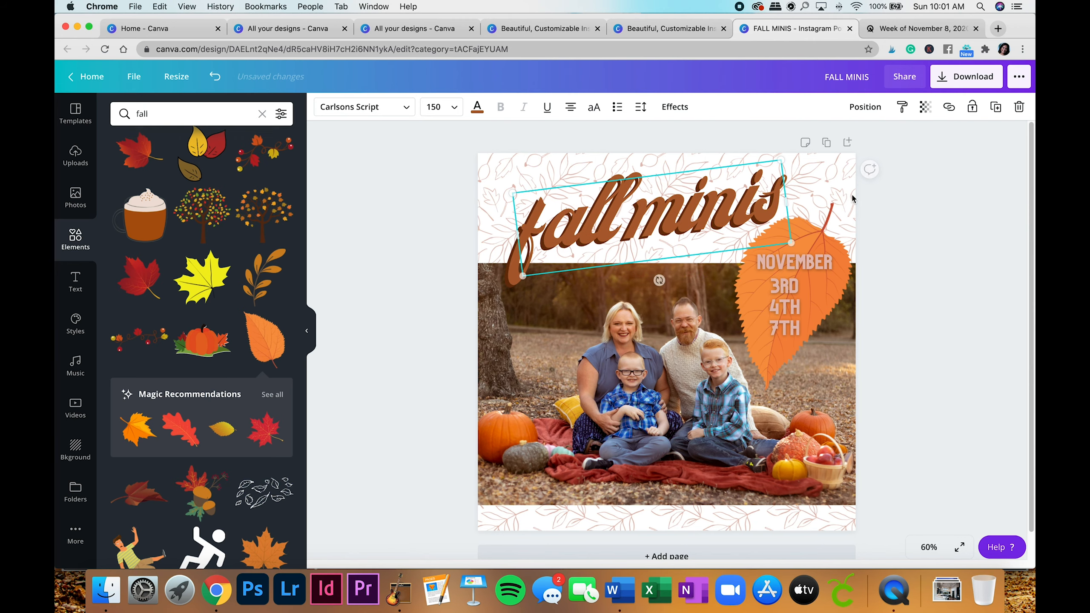
left_click(960, 253)
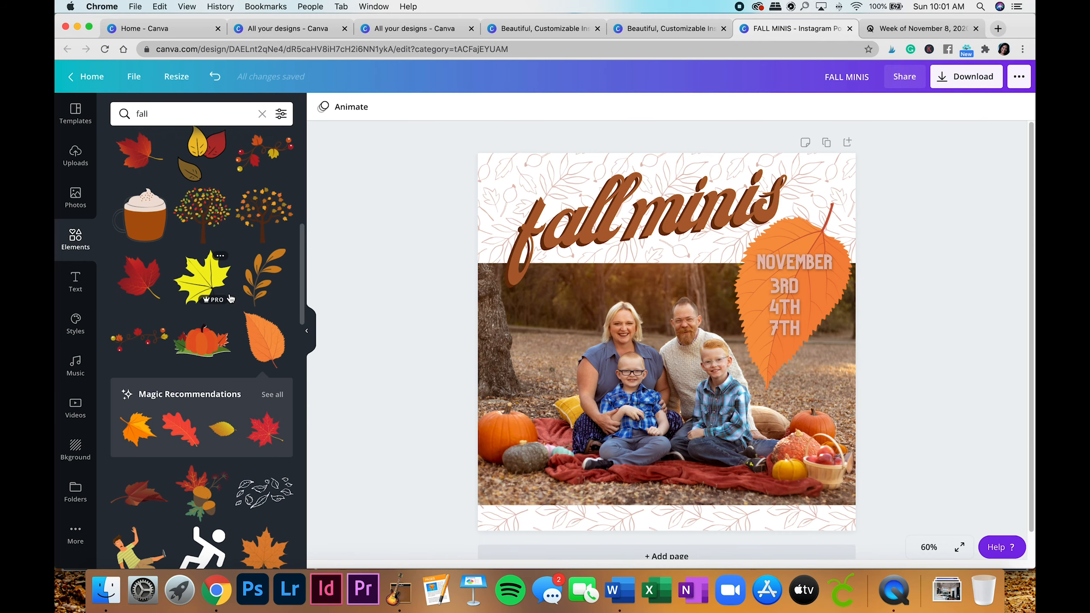
Browse the Instagram post template categories
left_click(75, 114)
scroll(240, 335, "down", 5)
scroll(230, 331, "down", 10)
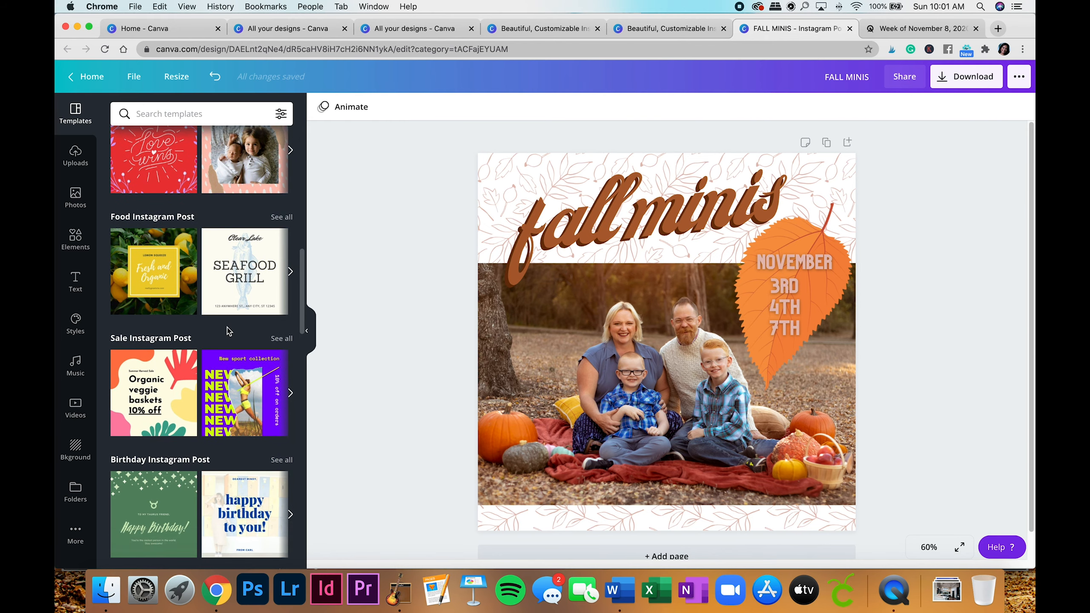
scroll(227, 328, "up", 5)
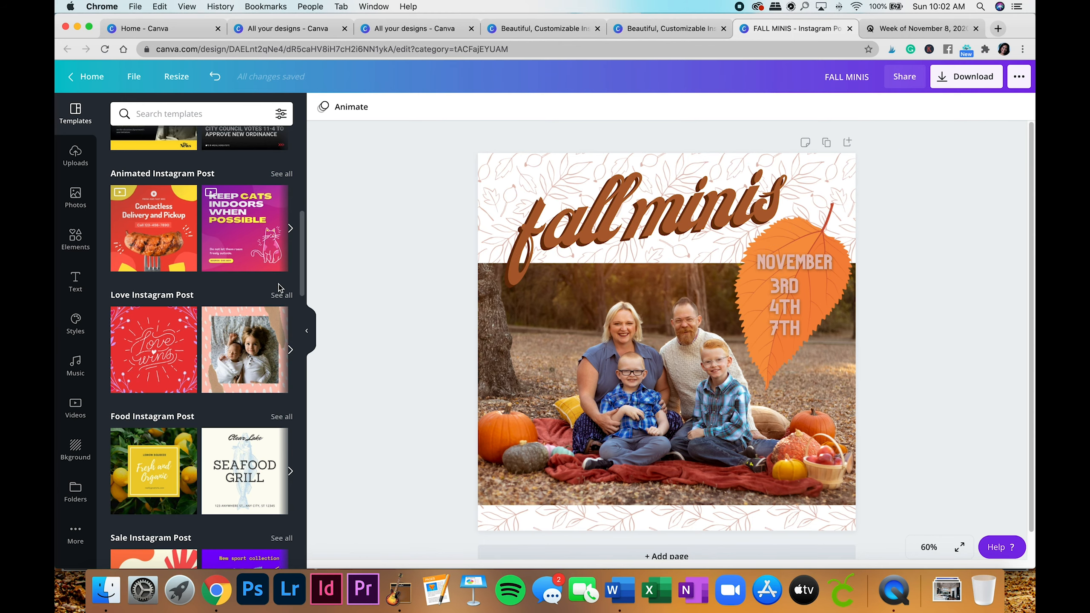
scroll(278, 290, "down", 5)
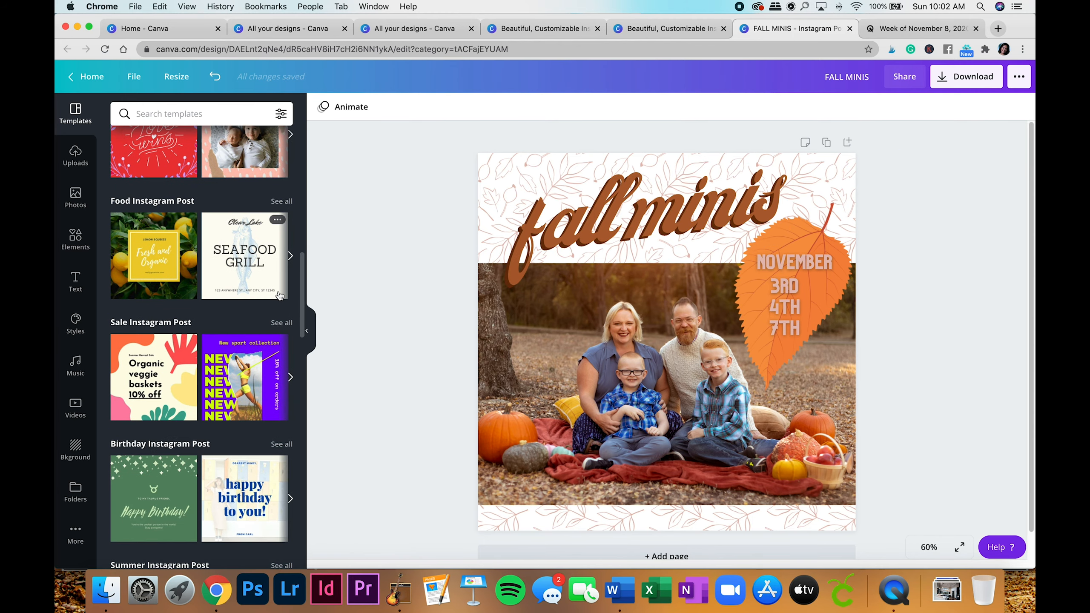
scroll(279, 295, "down", 2)
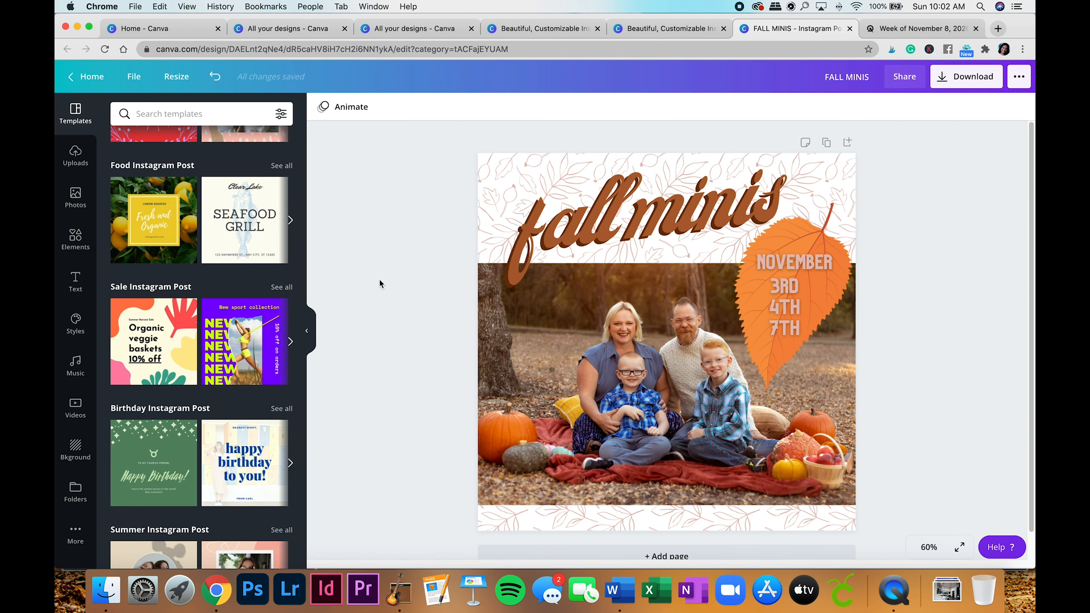
Create a resized copy of the design in the Facebook Post format, 940 × 788 px
left_click(192, 80)
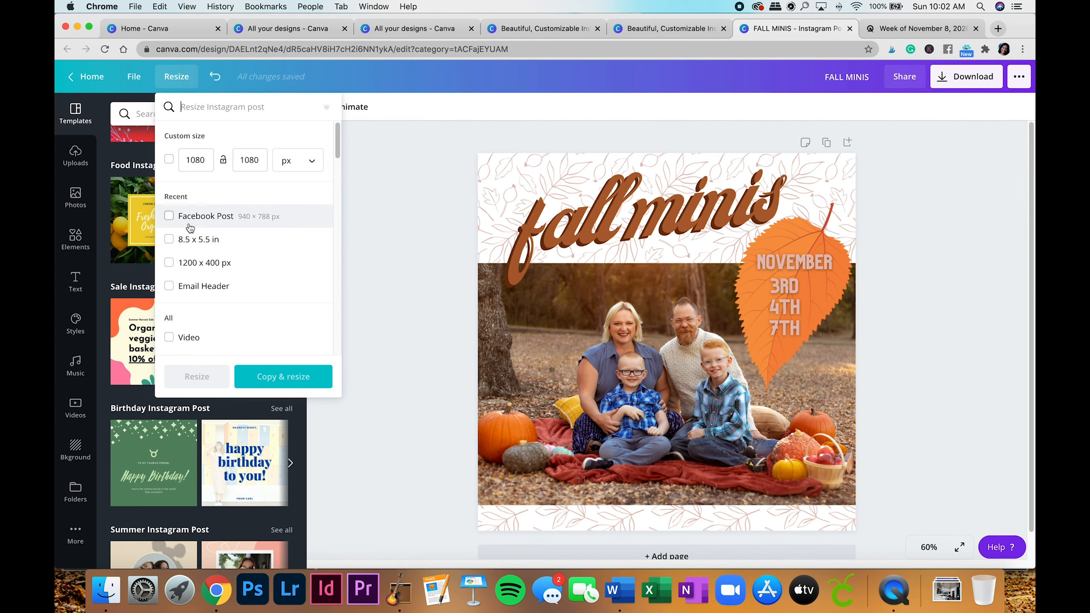
scroll(188, 241, "down", 2)
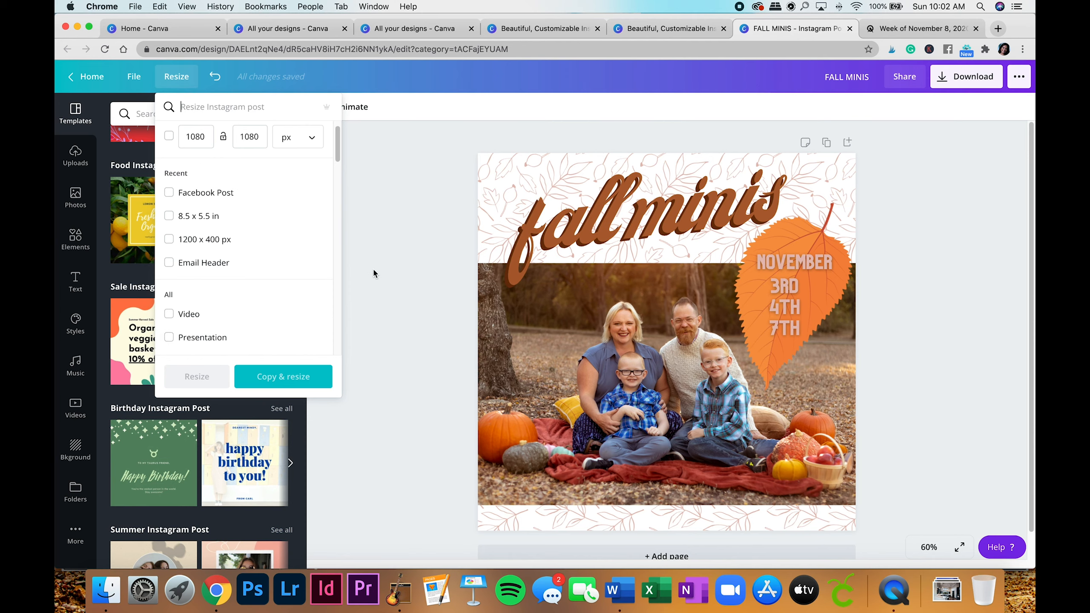
left_click(222, 192)
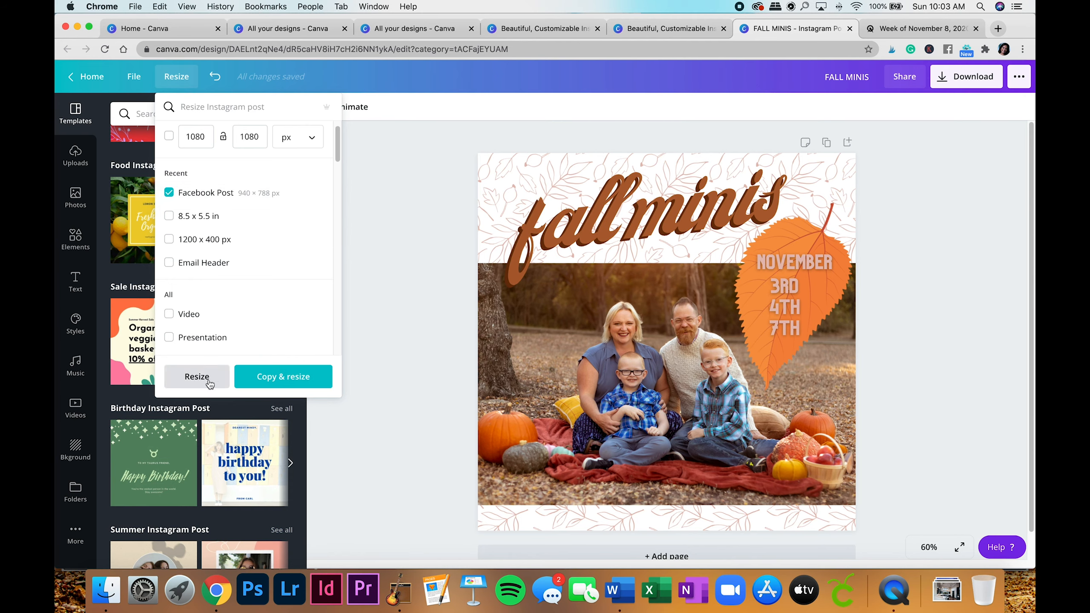
left_click(266, 378)
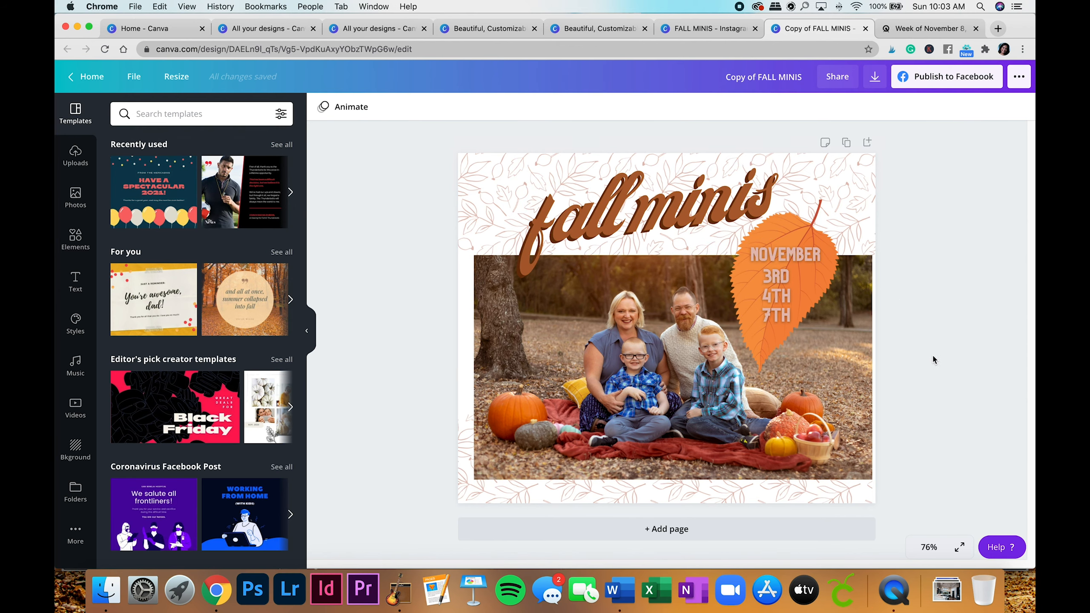
Return to the original FALL MINIS Instagram design and view its title field and sharing options
left_click(709, 28)
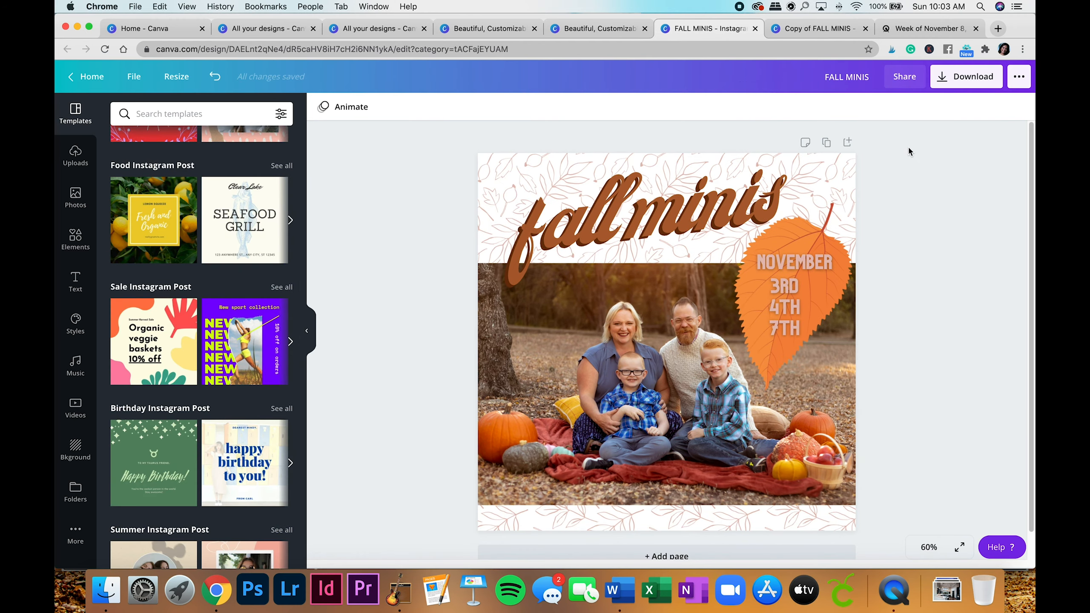
left_click(852, 78)
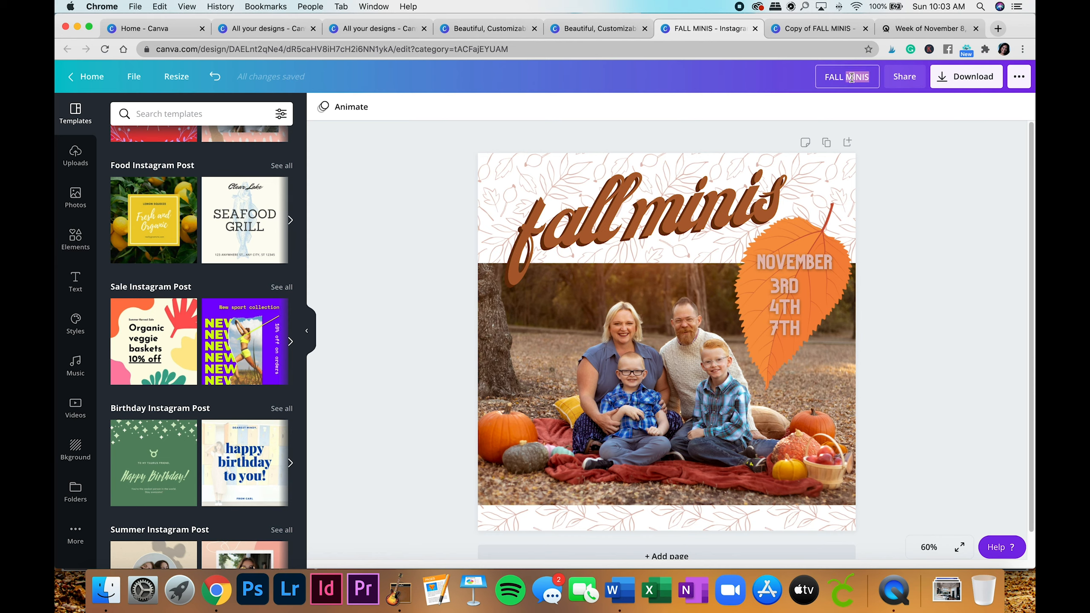
left_click(929, 153)
left_click(911, 82)
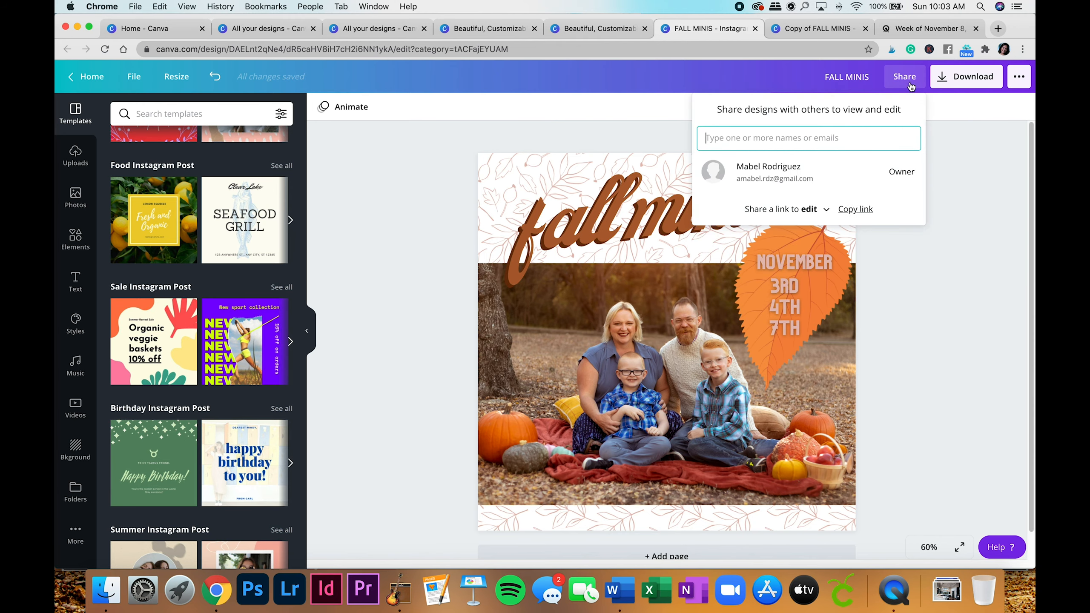
left_click(988, 149)
Download the design as a 1080 × 1080 px PNG without a transparent background and open FALL MINIS.png in Preview
left_click(986, 82)
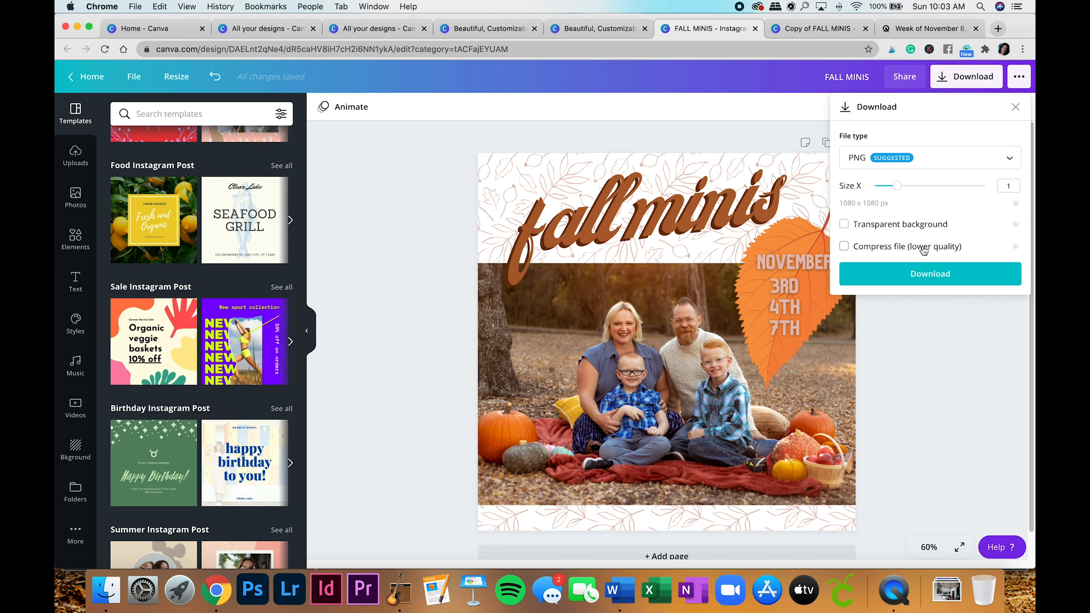
left_click(884, 231)
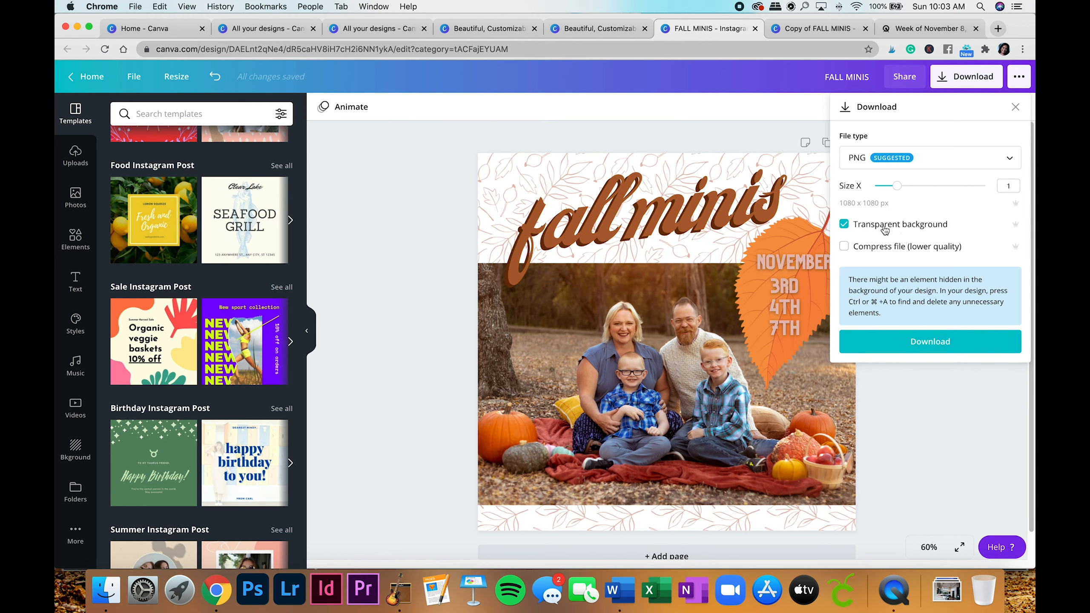
left_click(884, 231)
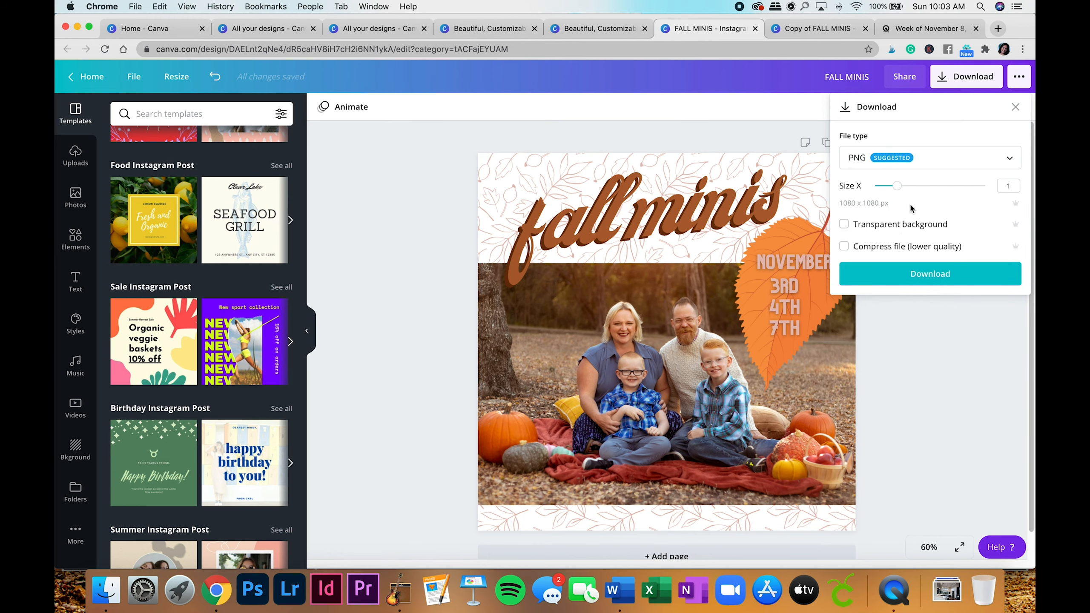
left_click(892, 283)
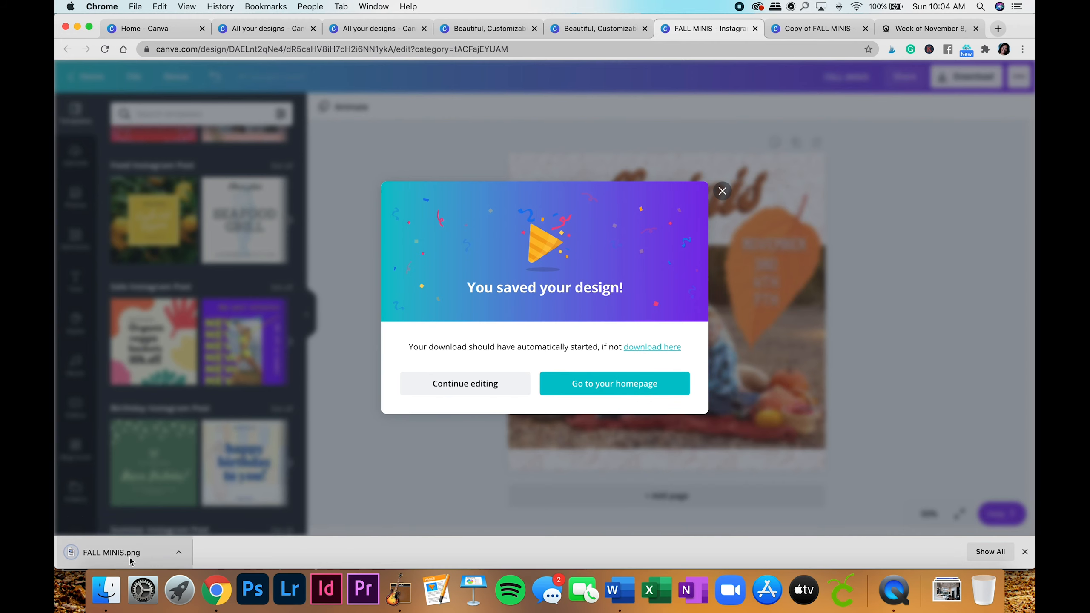
left_click(131, 558)
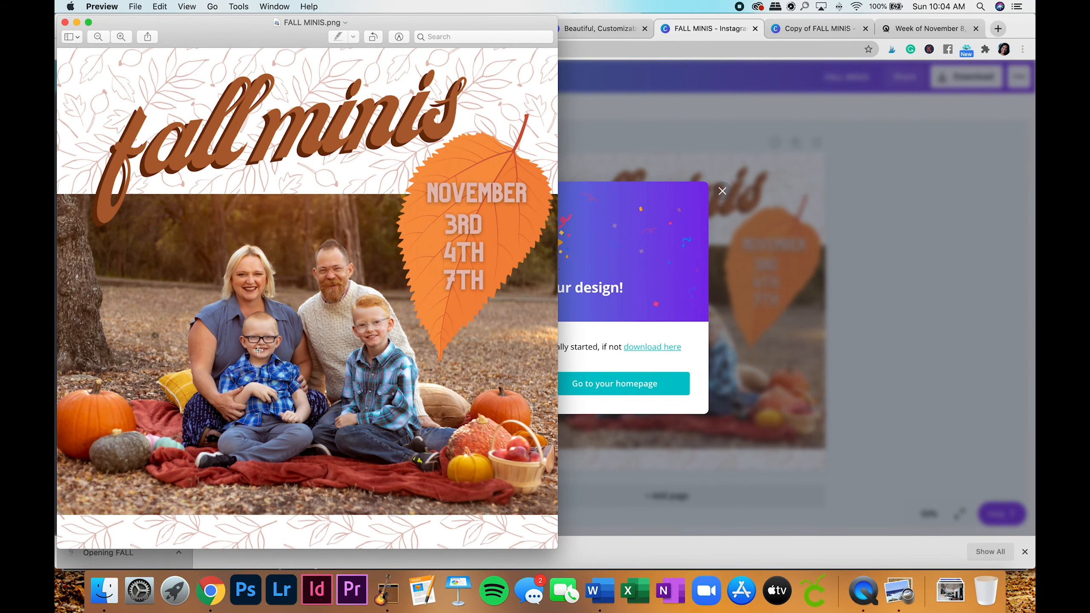